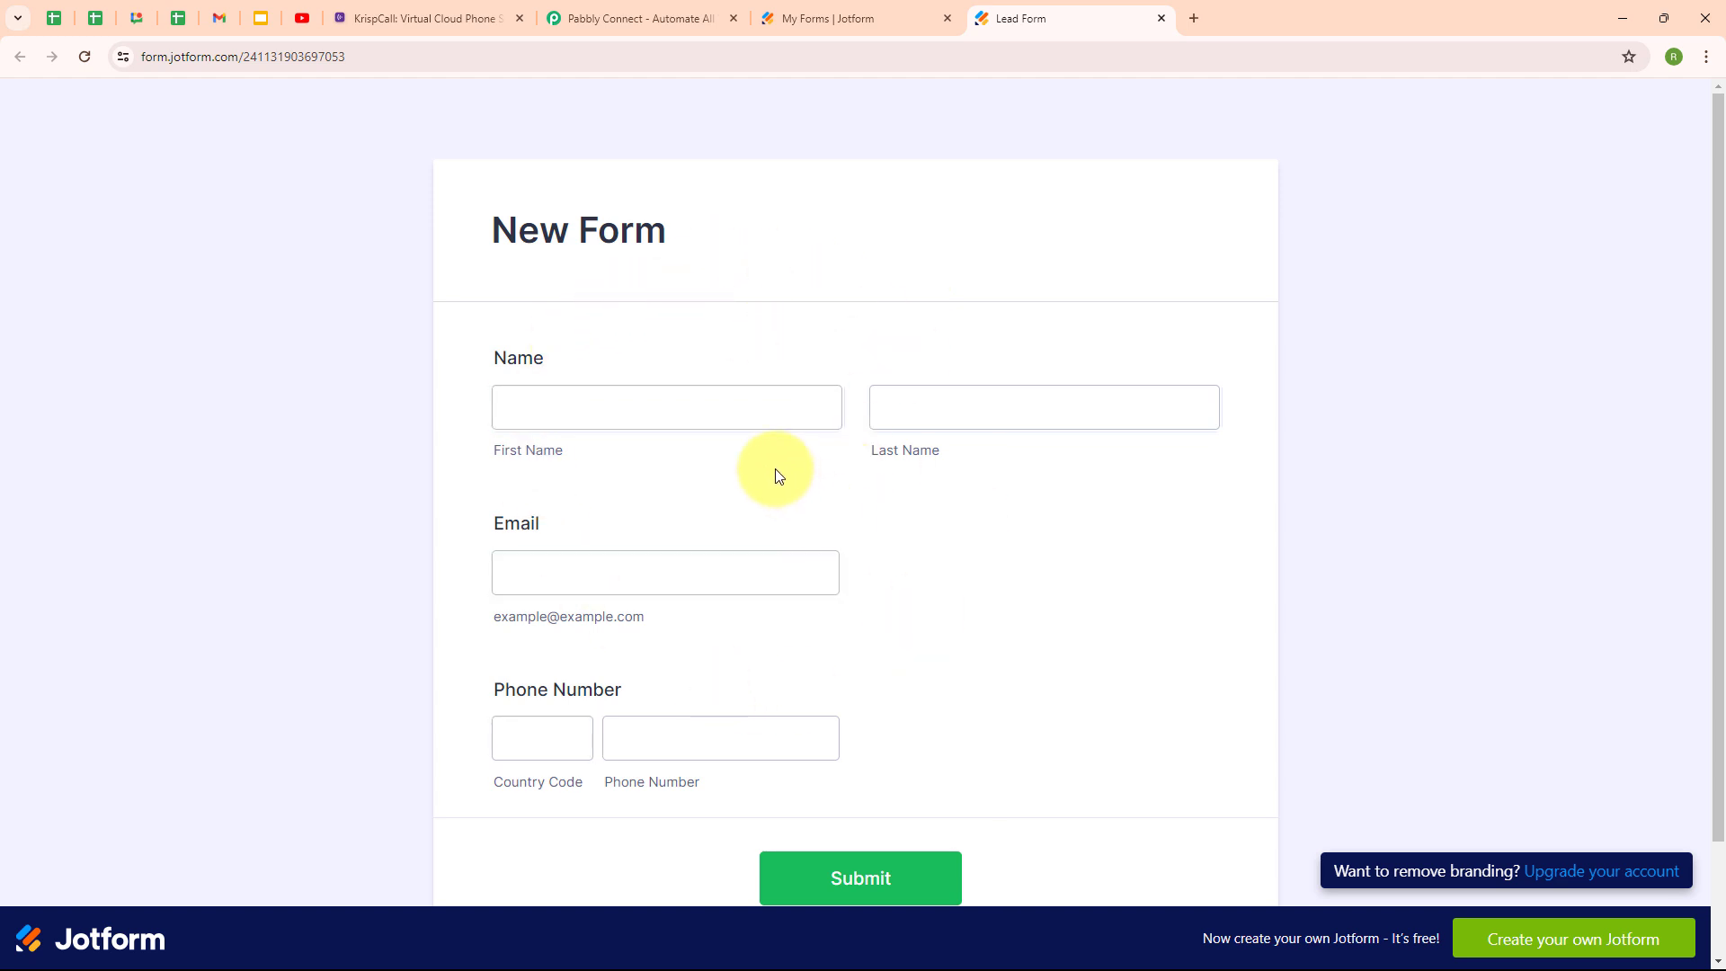
Check KrispCall's contacts list with its two contacts, then move to the Pabbly Connect site.
{"action": "left_click", "coordinate": [445, 11]}
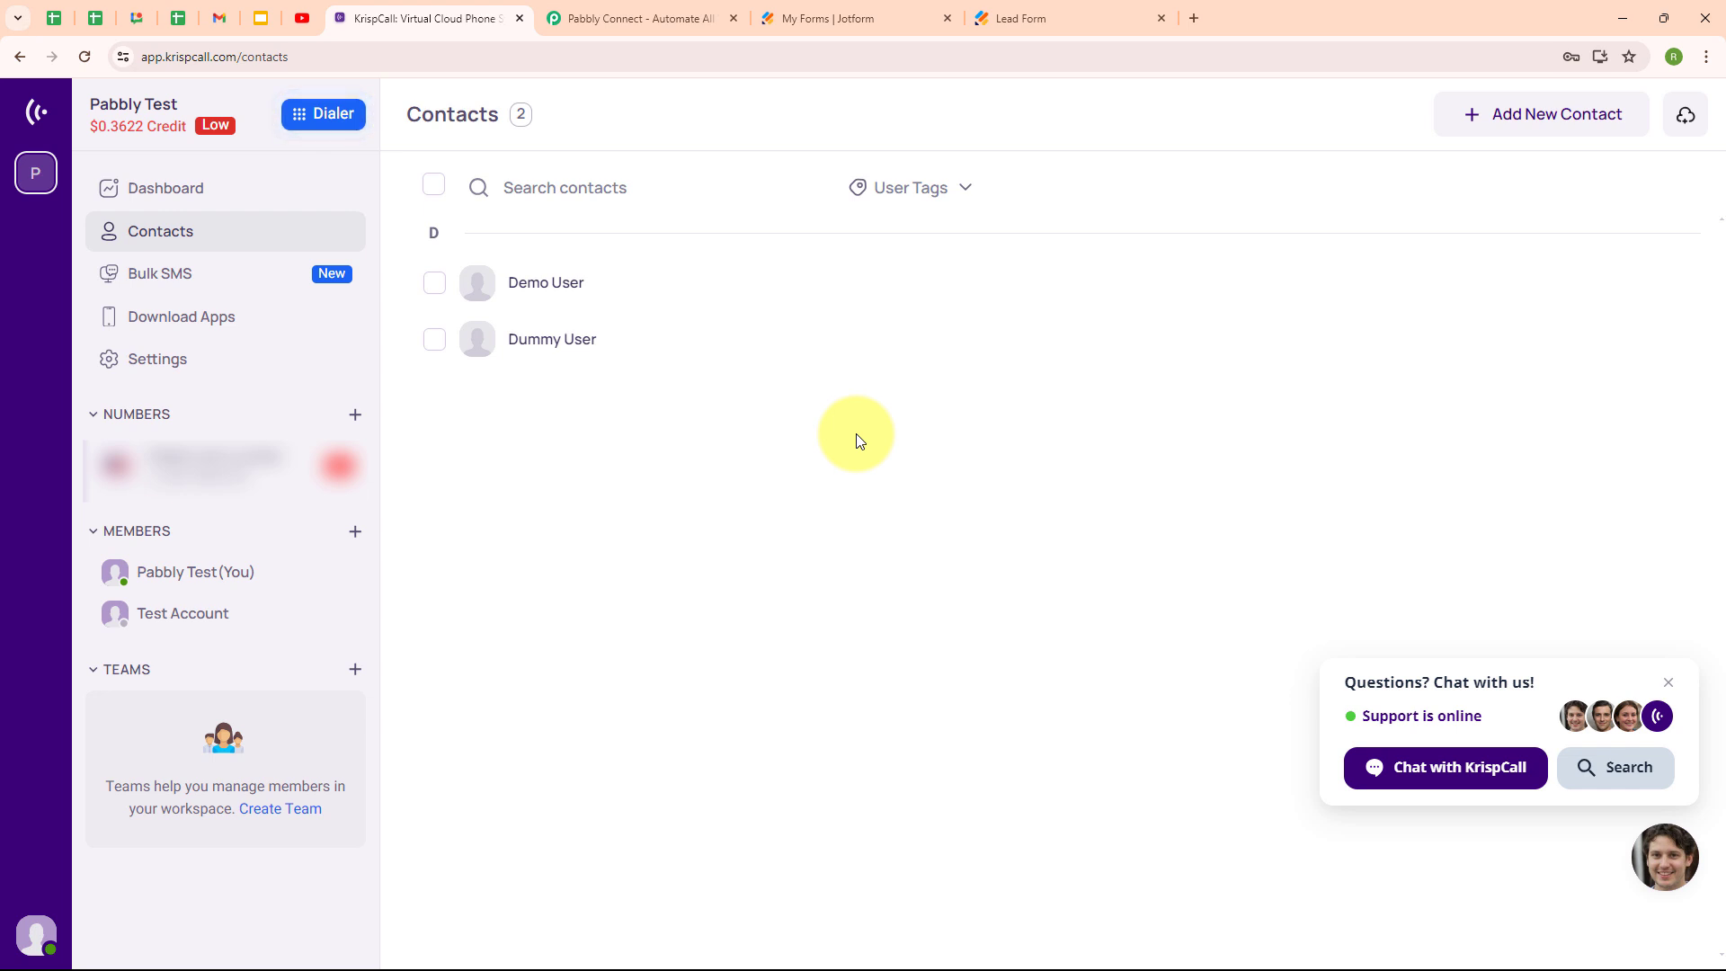
{"action": "left_click", "coordinate": [702, 9]}
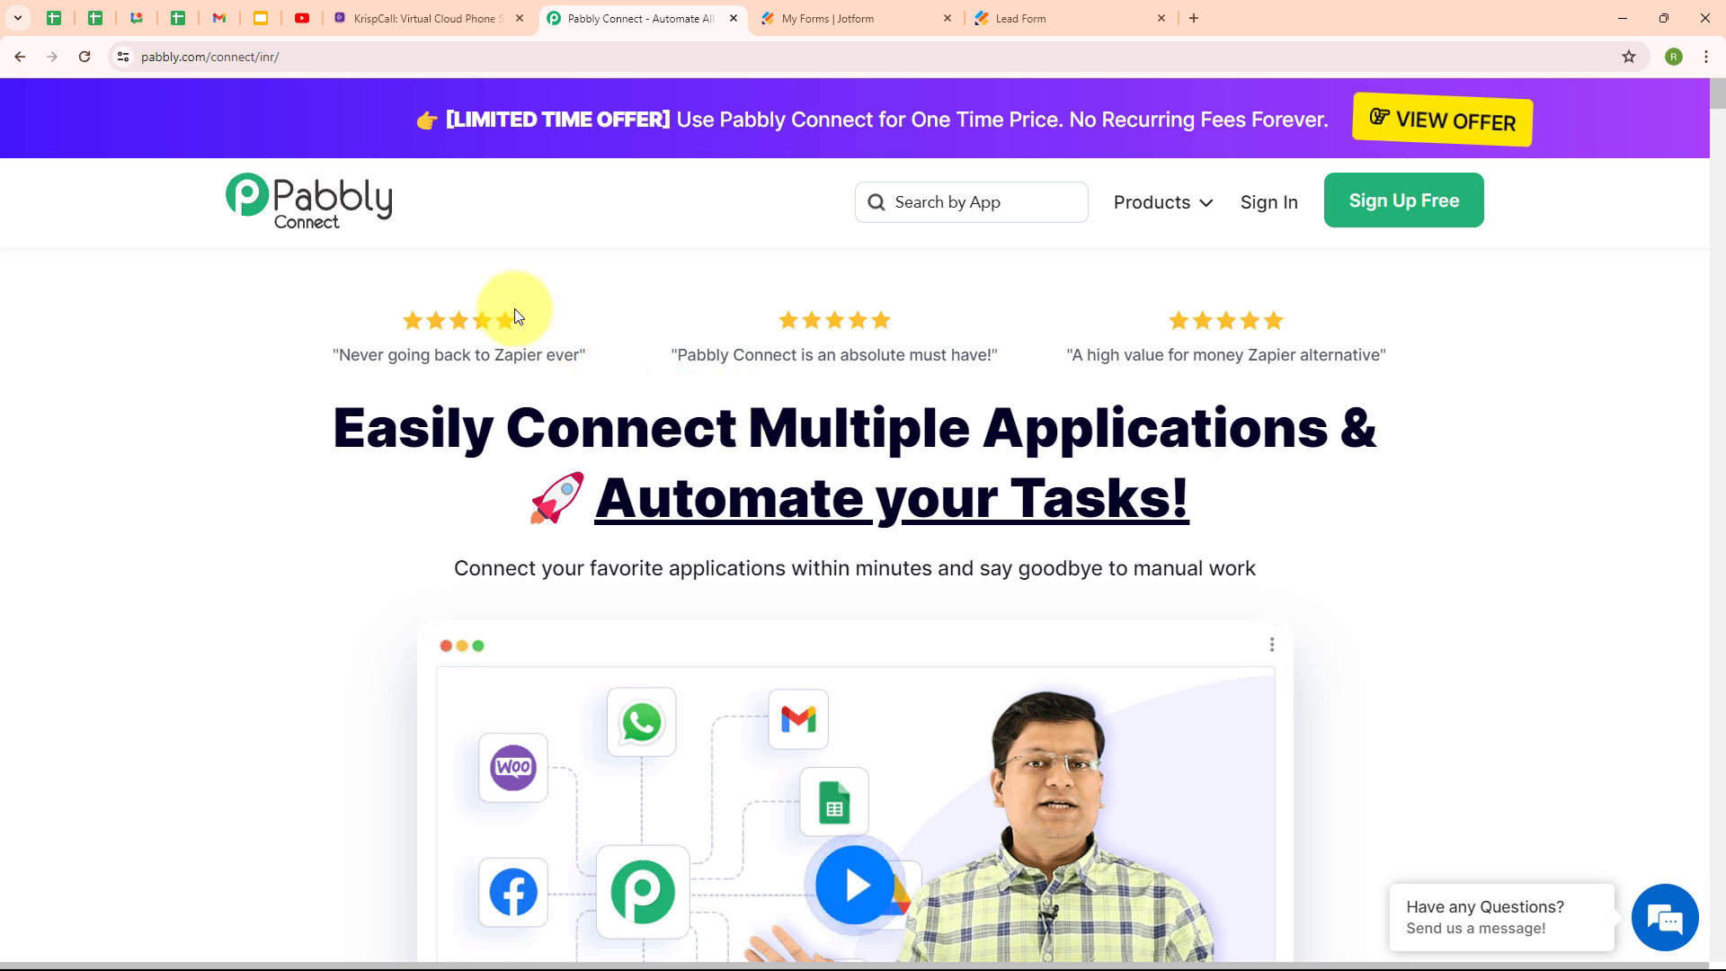
Go to the accounts.pabbly.com apps page and launch the empty Pabbly Connect dashboard.
{"action": "left_click", "coordinate": [296, 57]}
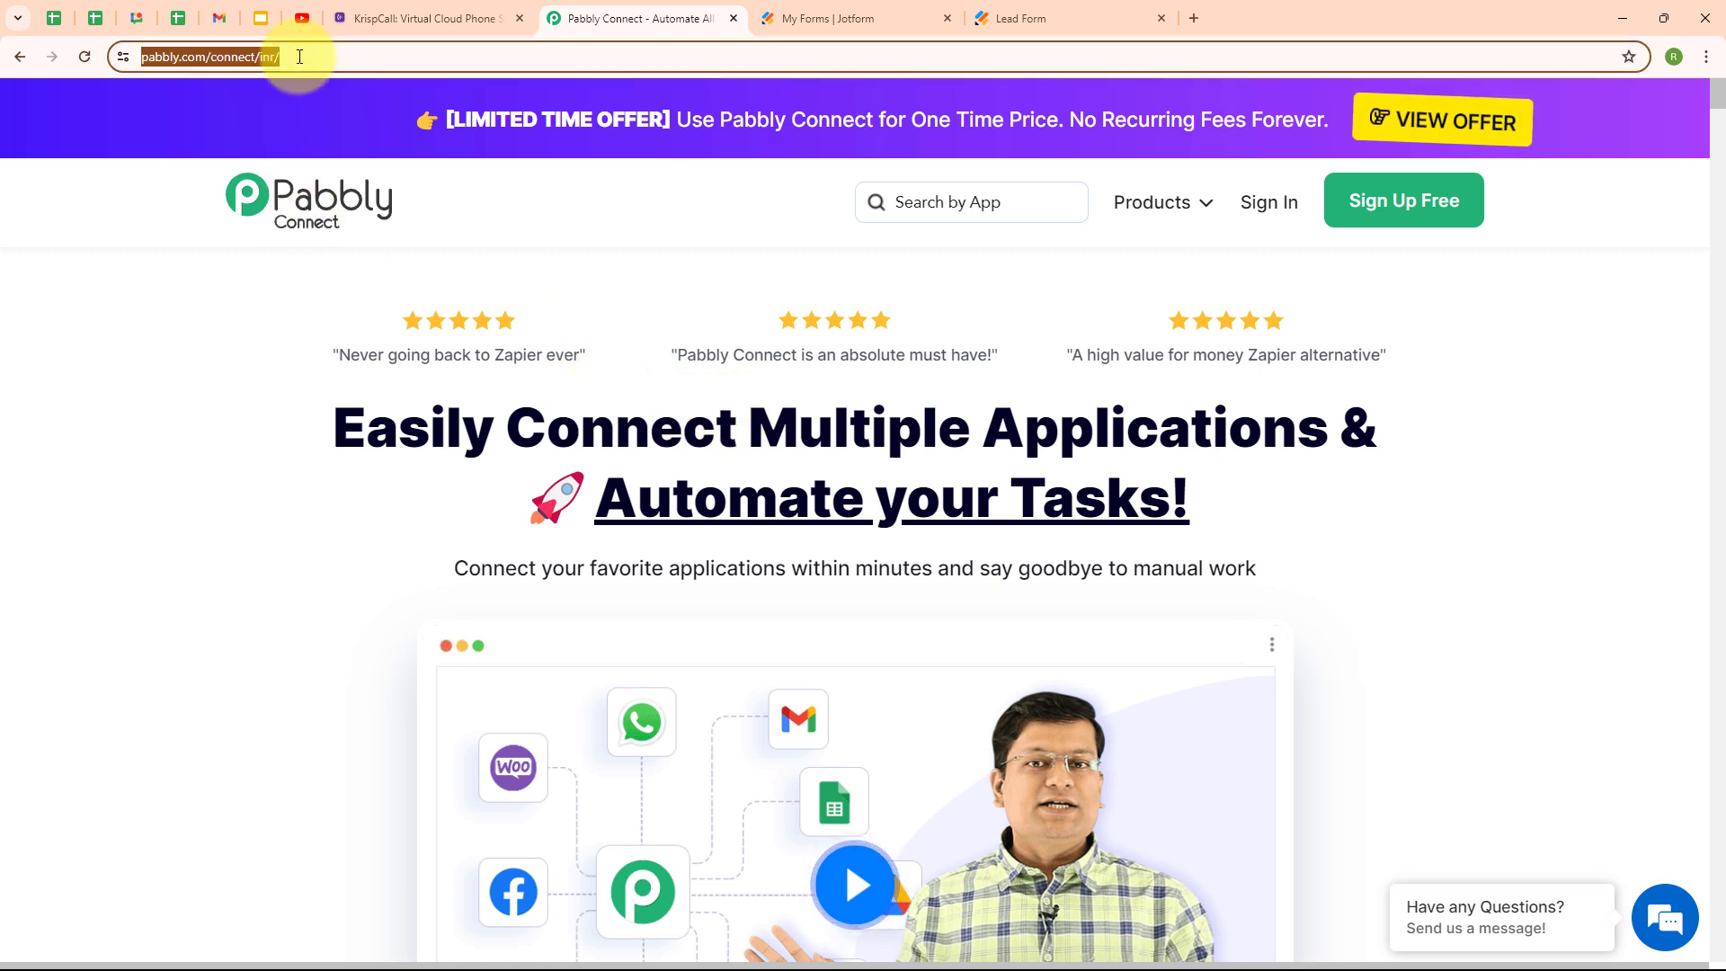
{"action": "left_click", "coordinate": [381, 285]}
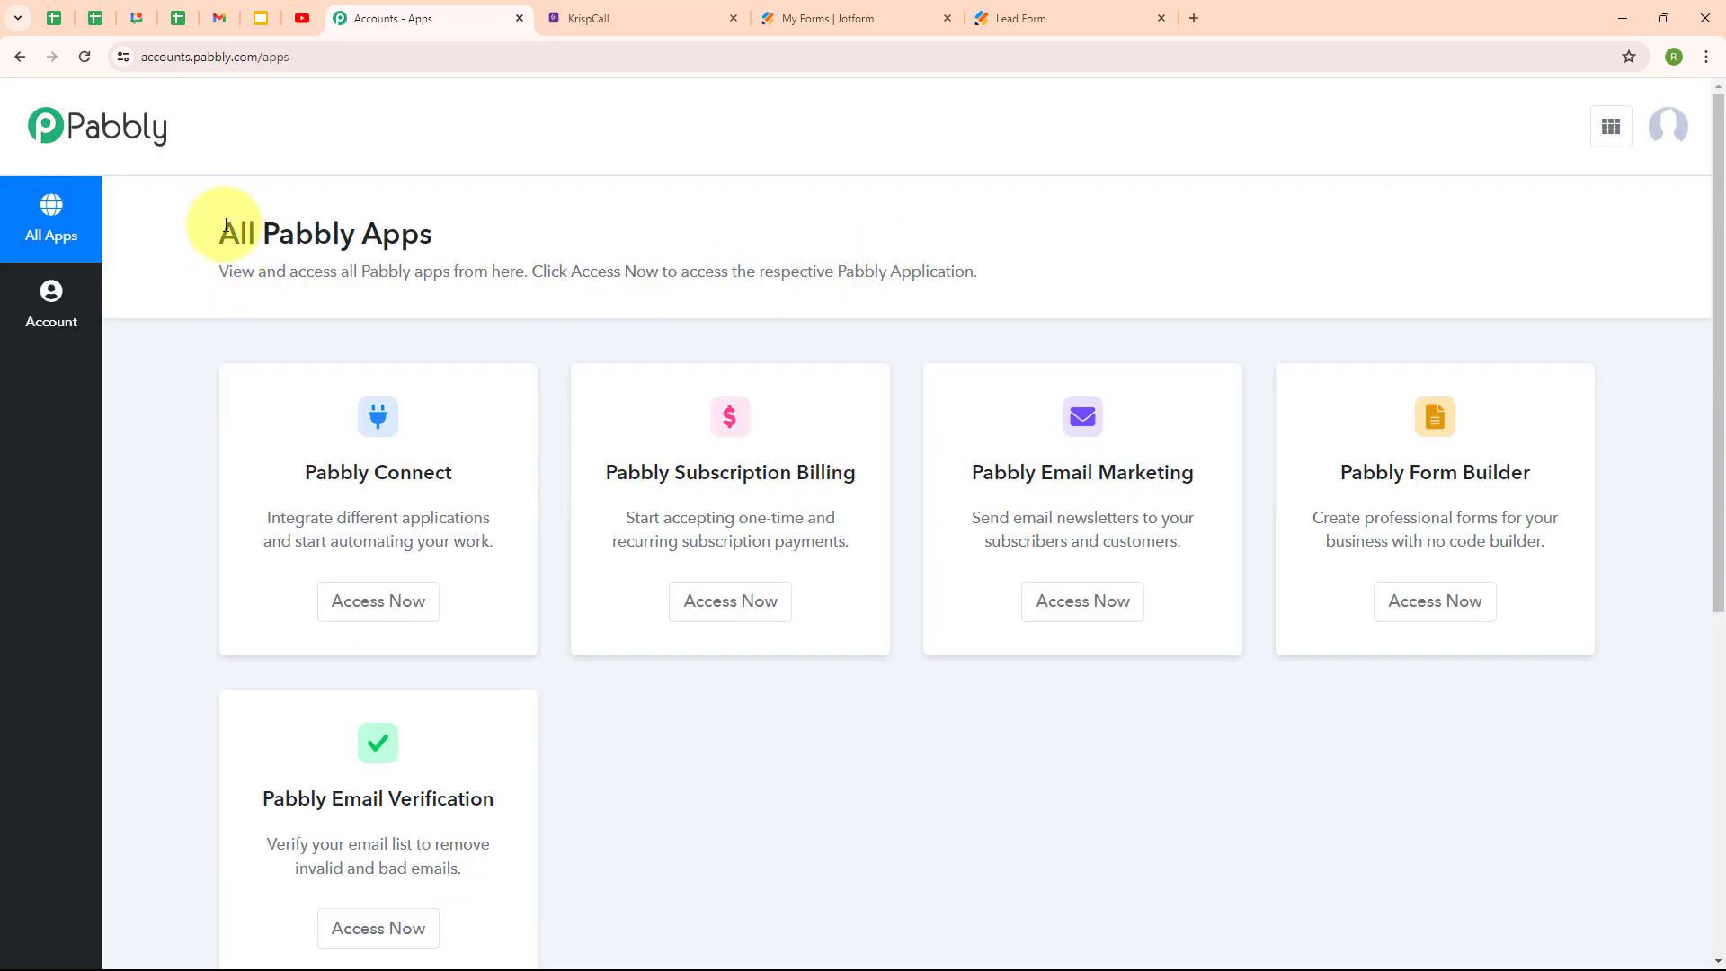
{"action": "left_click_drag", "start_coordinate": [225, 224], "coordinate": [497, 235]}
{"action": "left_click", "coordinate": [567, 219]}
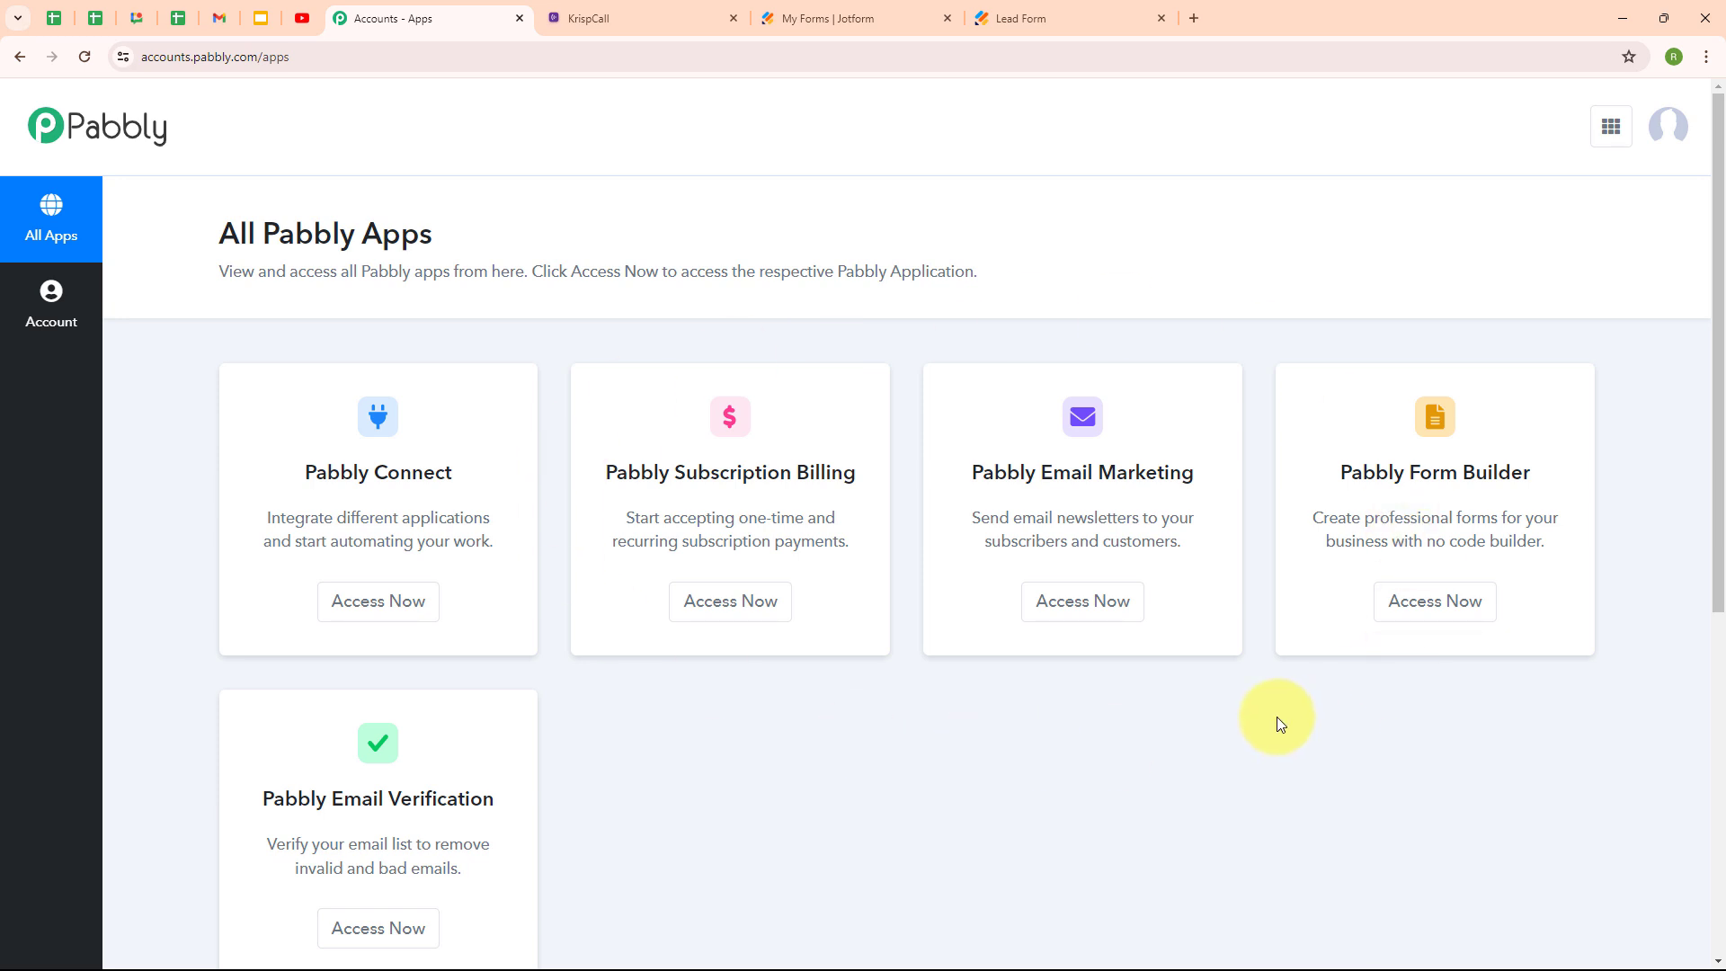
{"action": "left_click", "coordinate": [387, 619]}
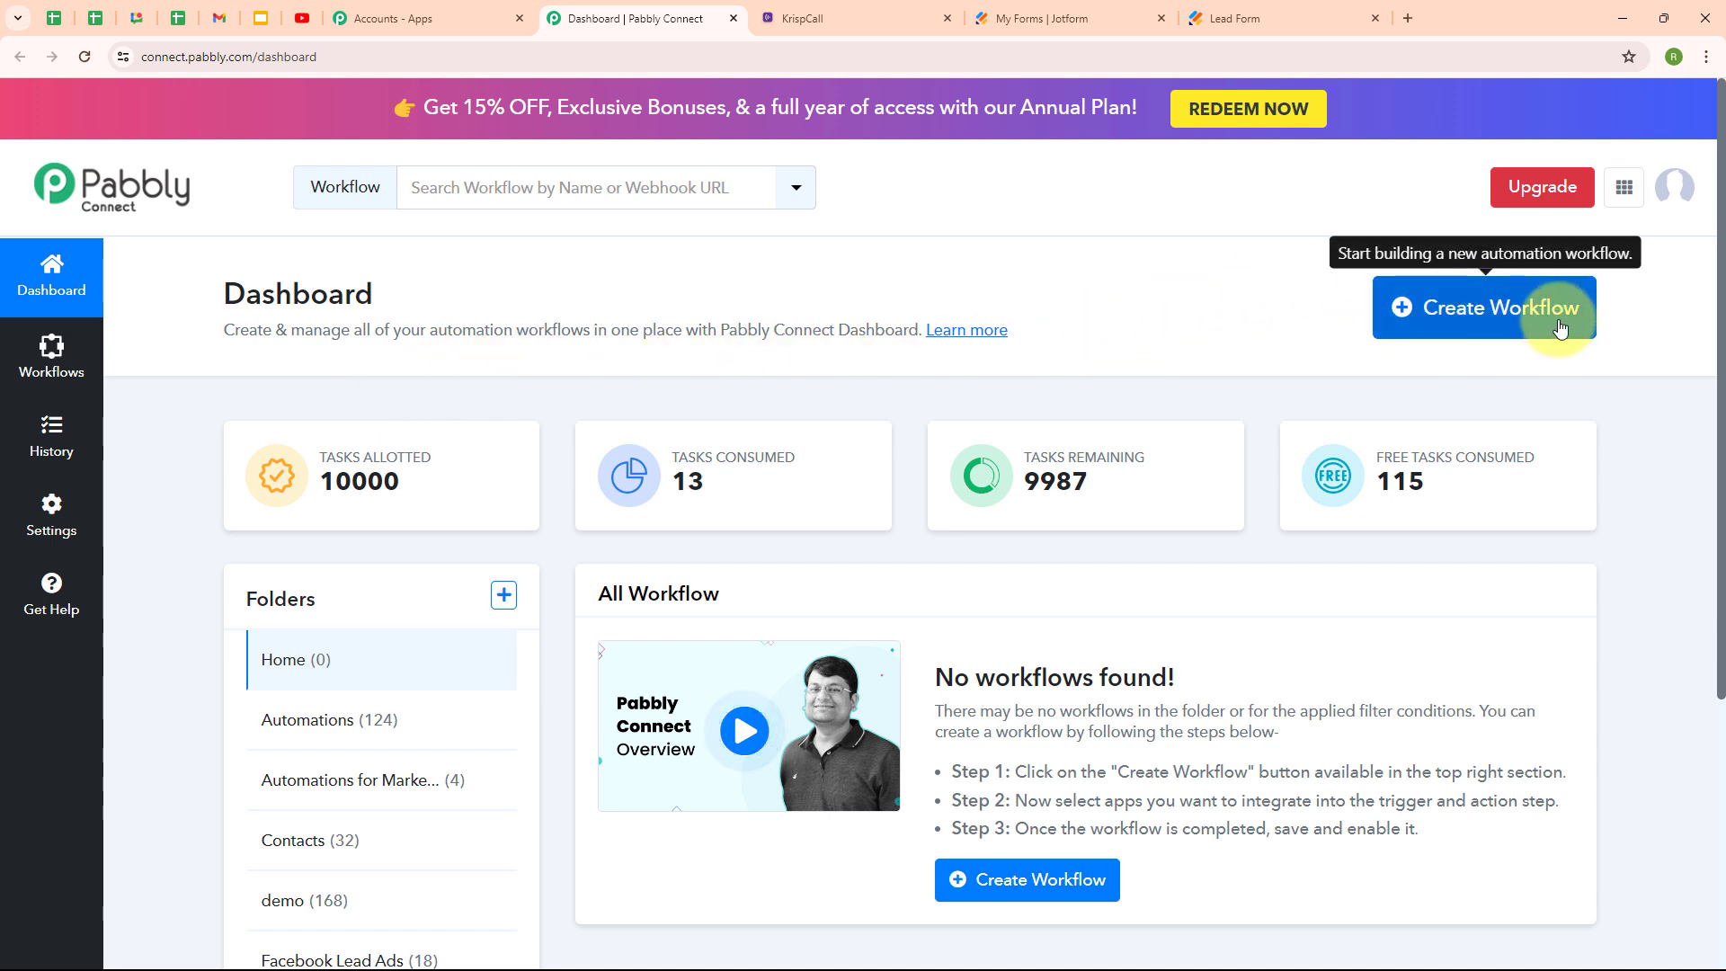
Paste 'Create KrispCall Contact on Jotform Submission' as the new workflow name, filed under Automations.
{"action": "left_click", "coordinate": [1494, 347]}
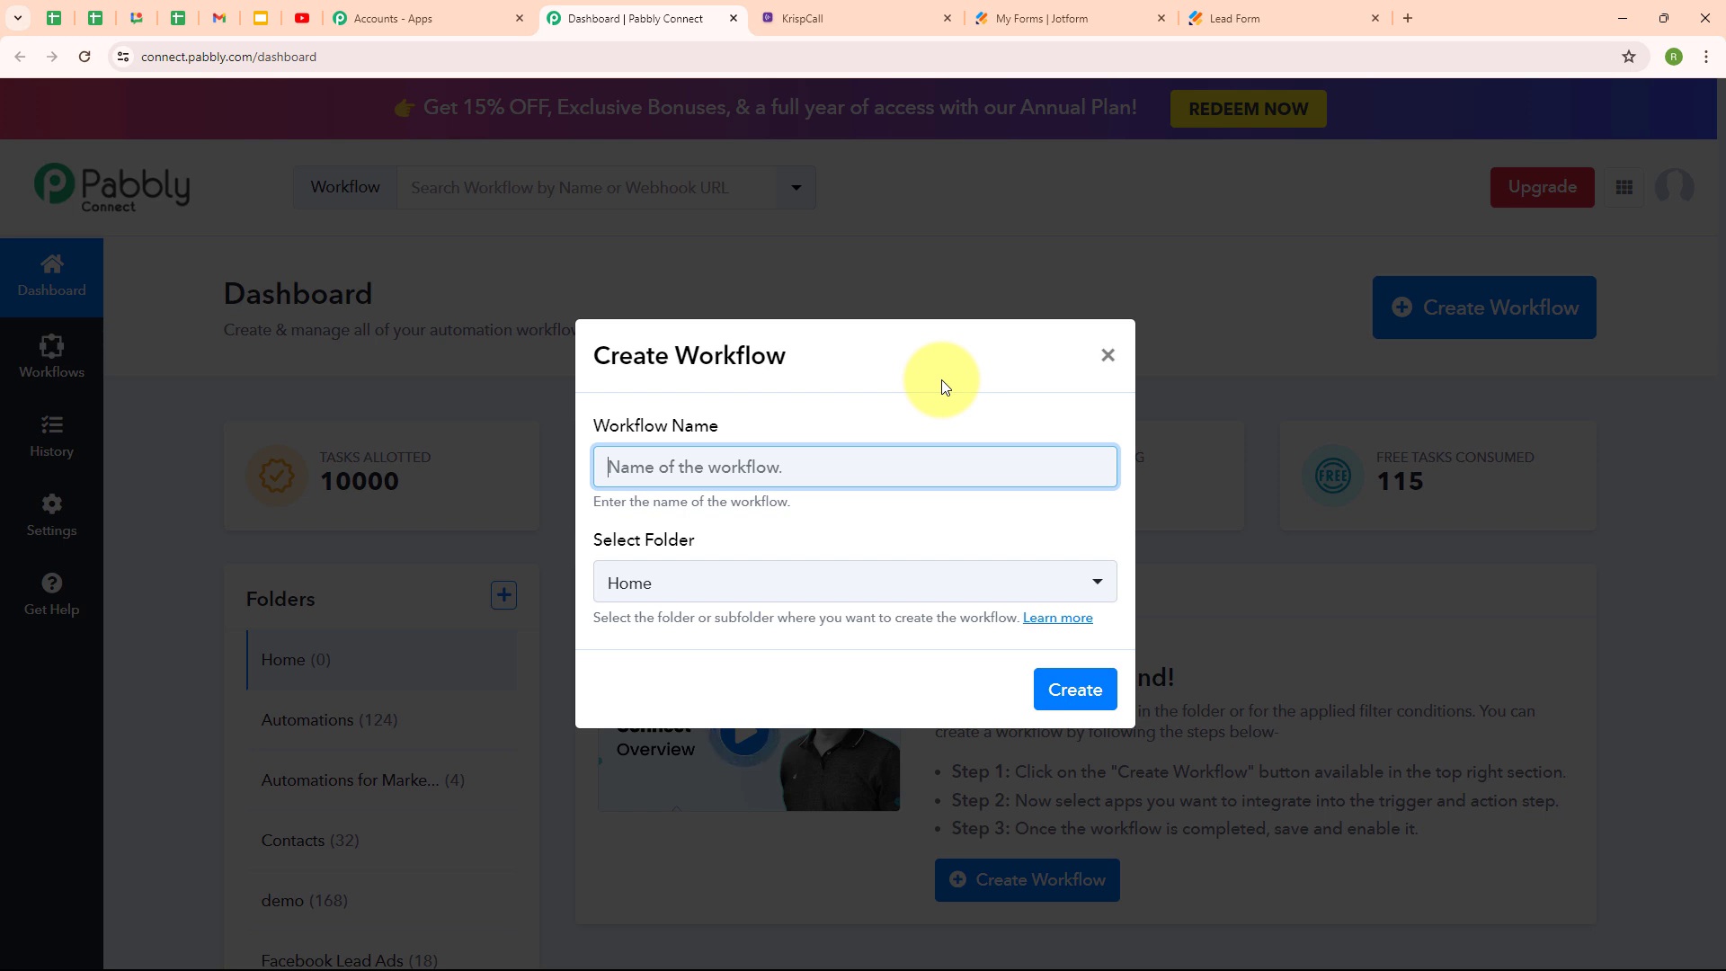
{"action": "type", "text": "Create KrispCall Contact on Jotform Submission"}
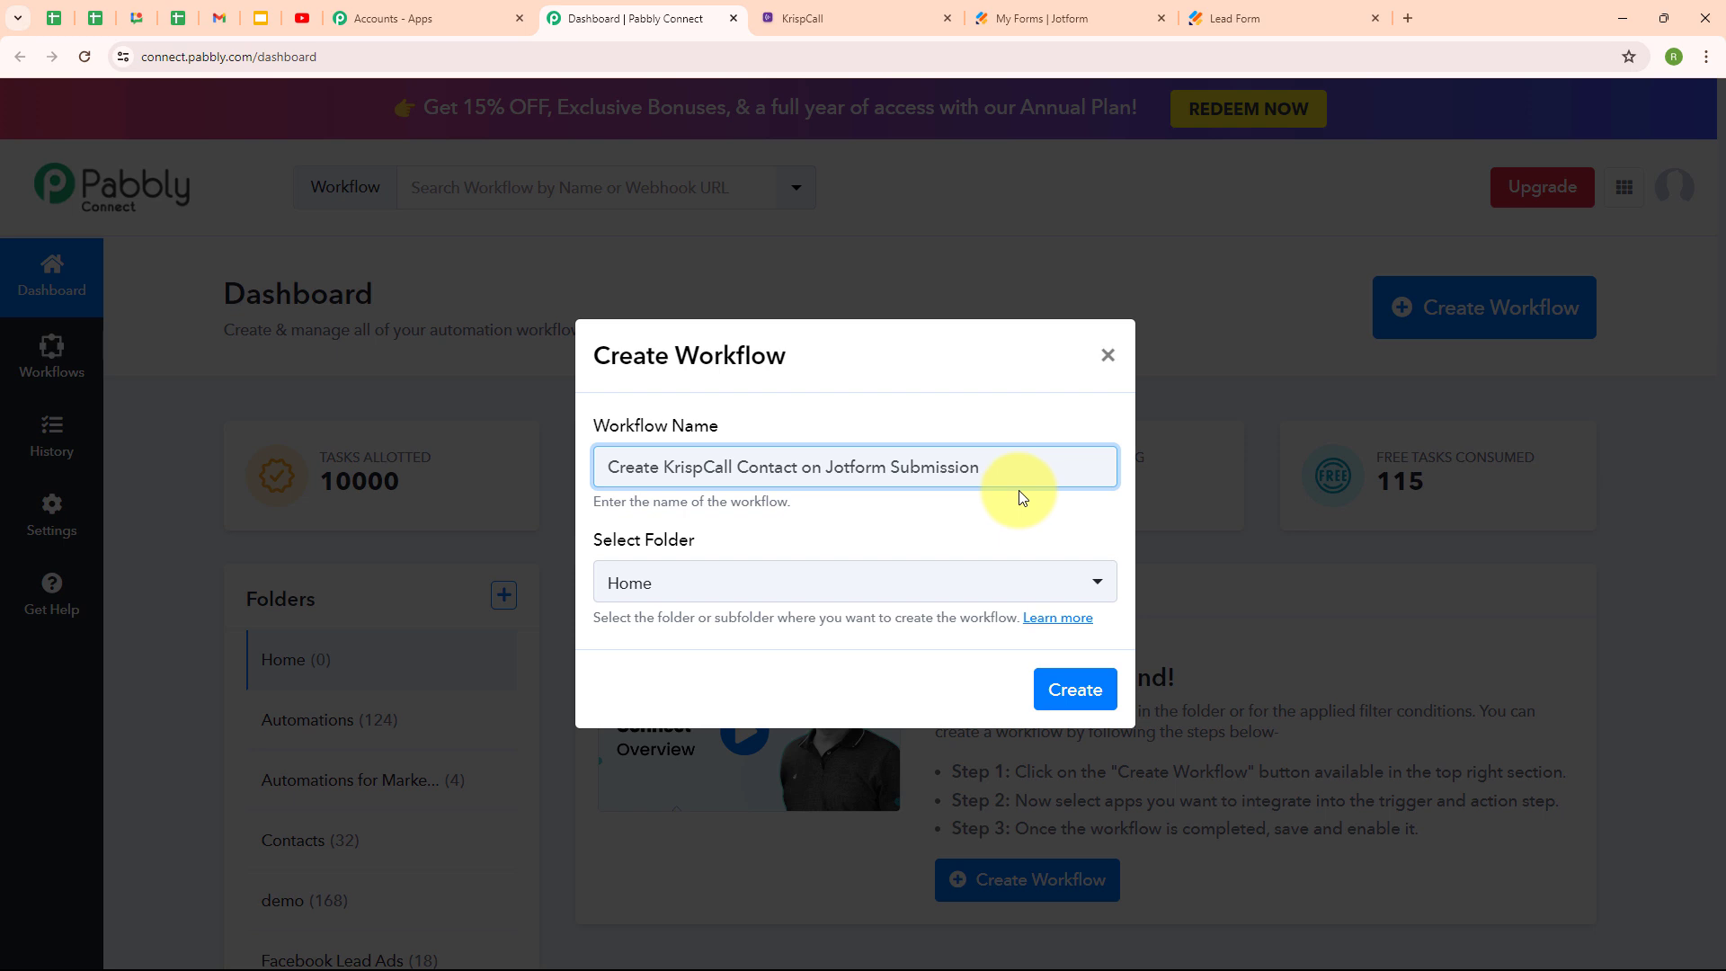
{"action": "left_click", "coordinate": [758, 584]}
{"action": "left_click", "coordinate": [740, 270]}
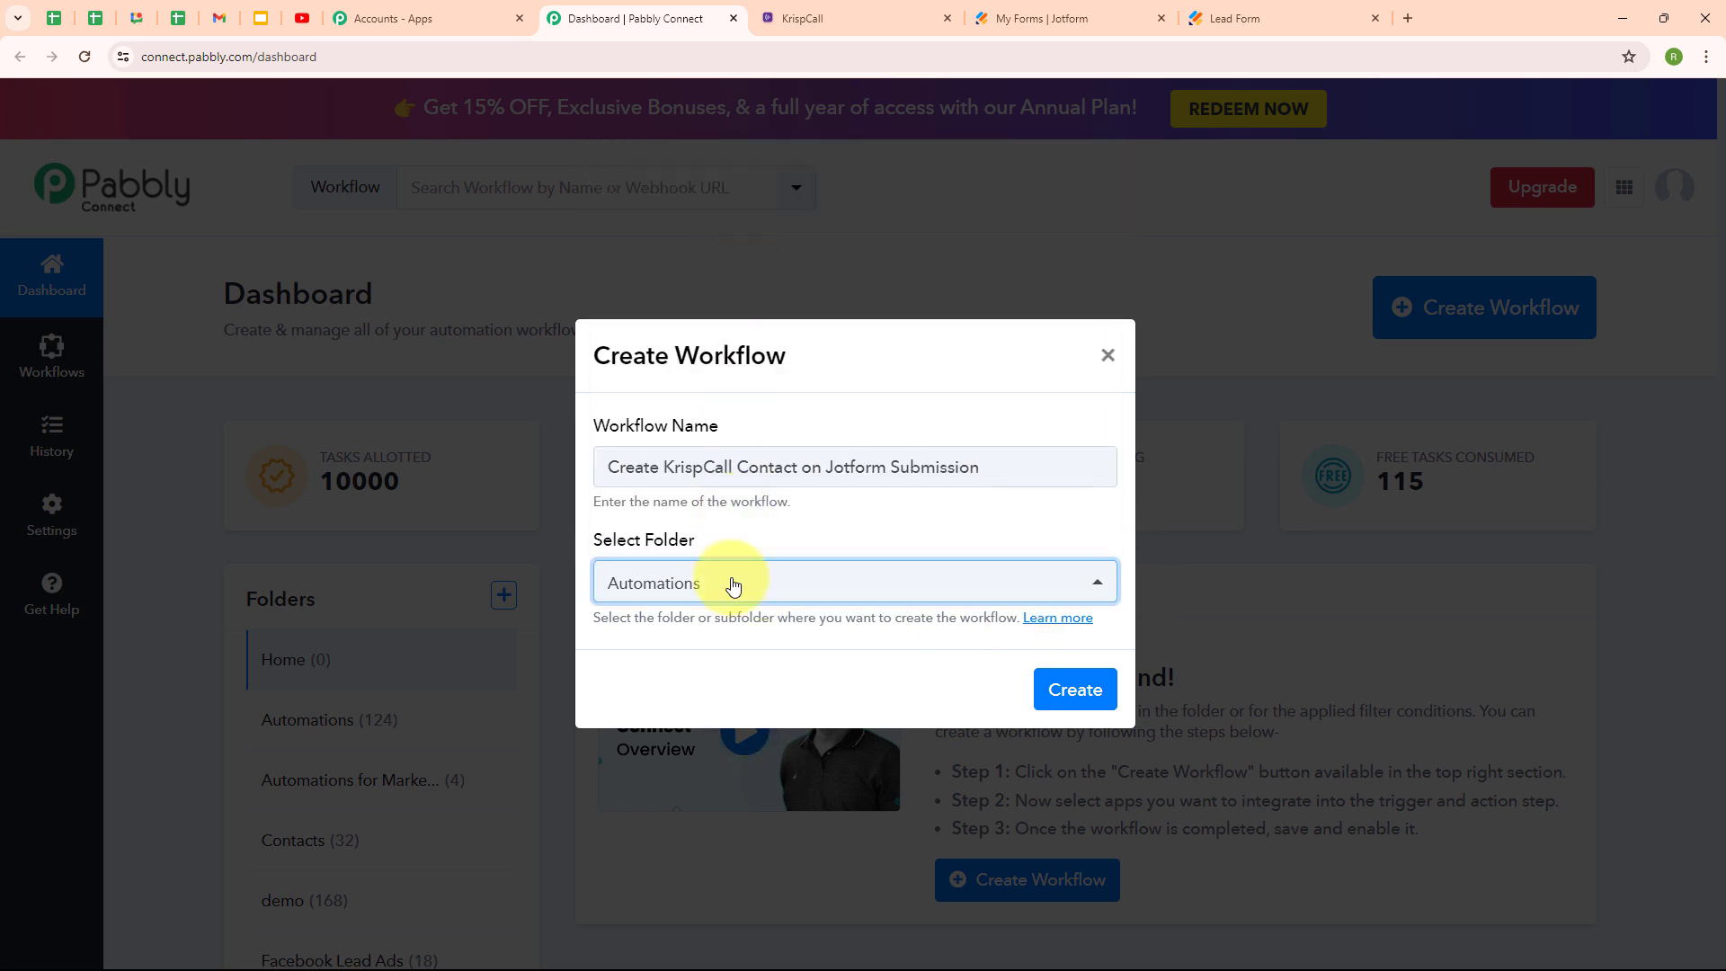
{"action": "left_click", "coordinate": [780, 525]}
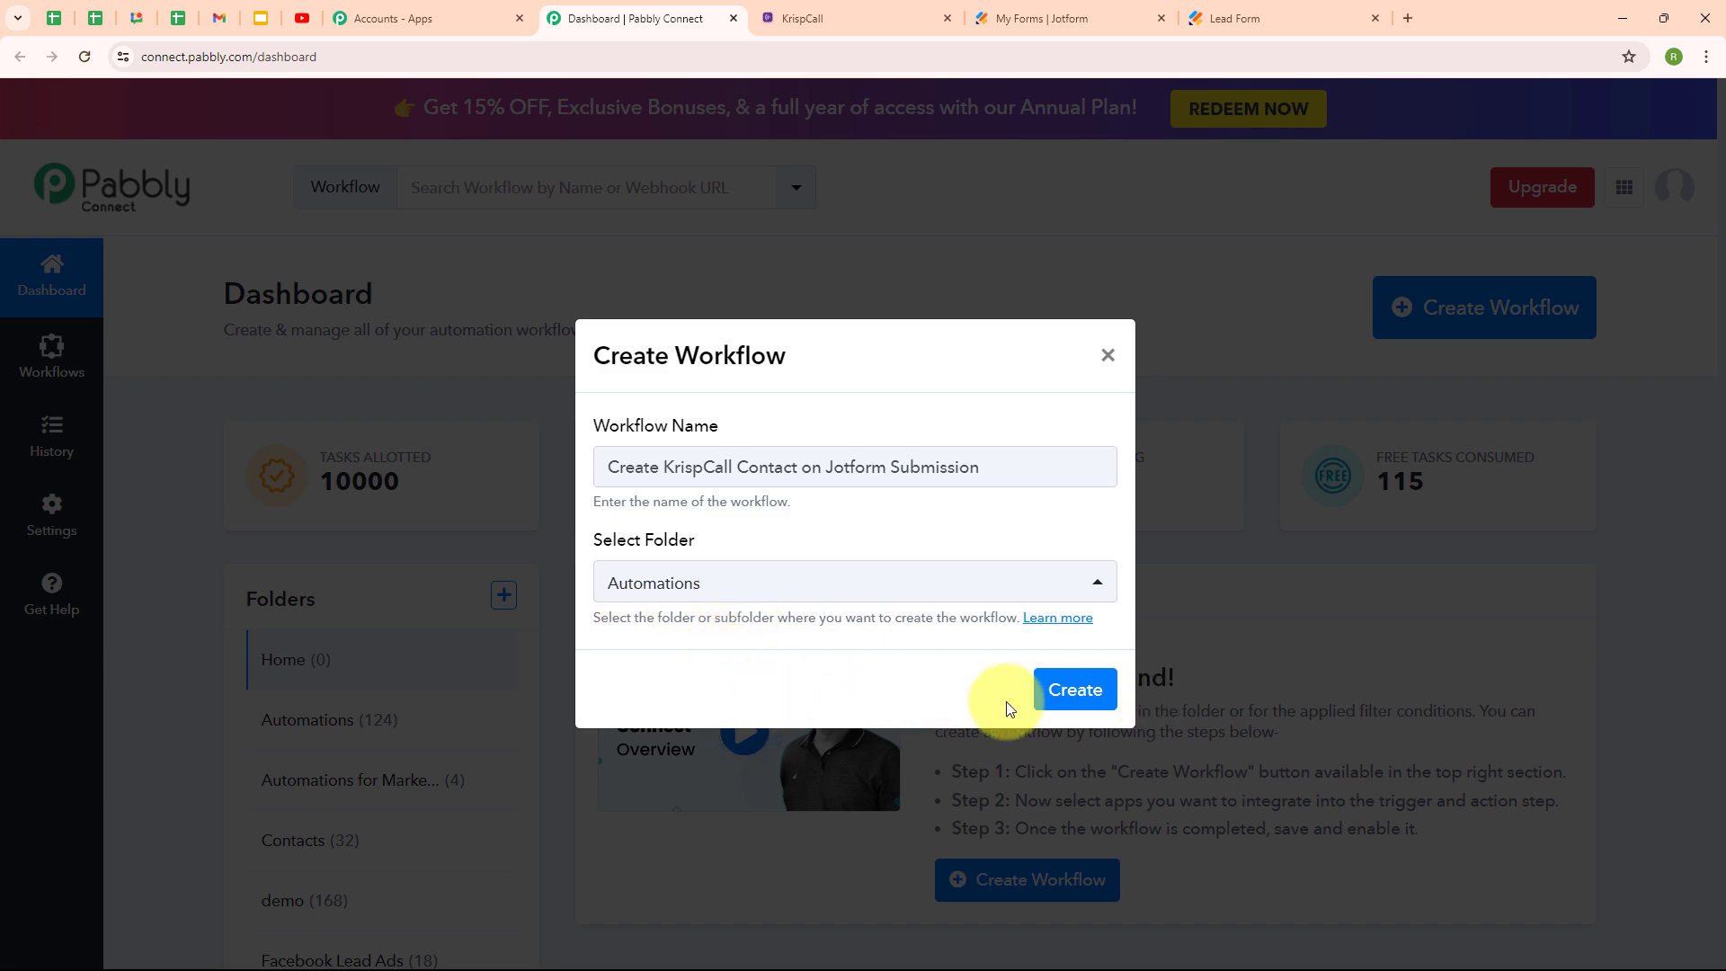
{"action": "left_click", "coordinate": [1076, 697]}
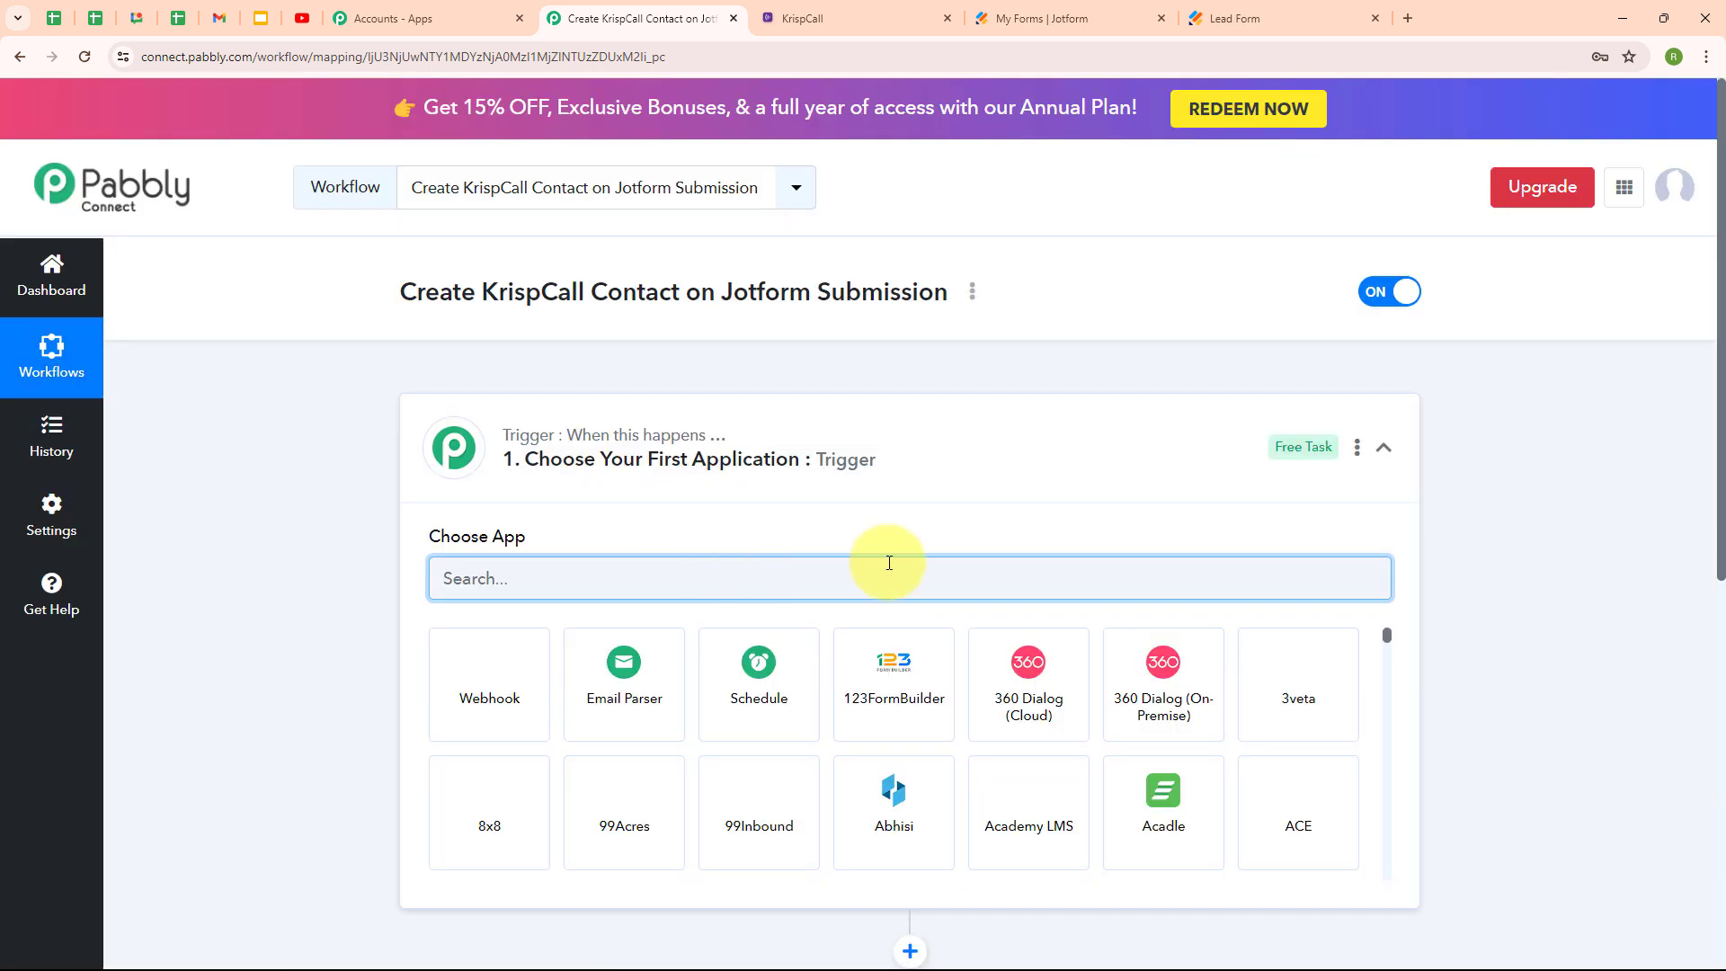
Search 'Jotf' to set Jotform as the trigger app with the New Response event.
{"action": "left_click", "coordinate": [1383, 449]}
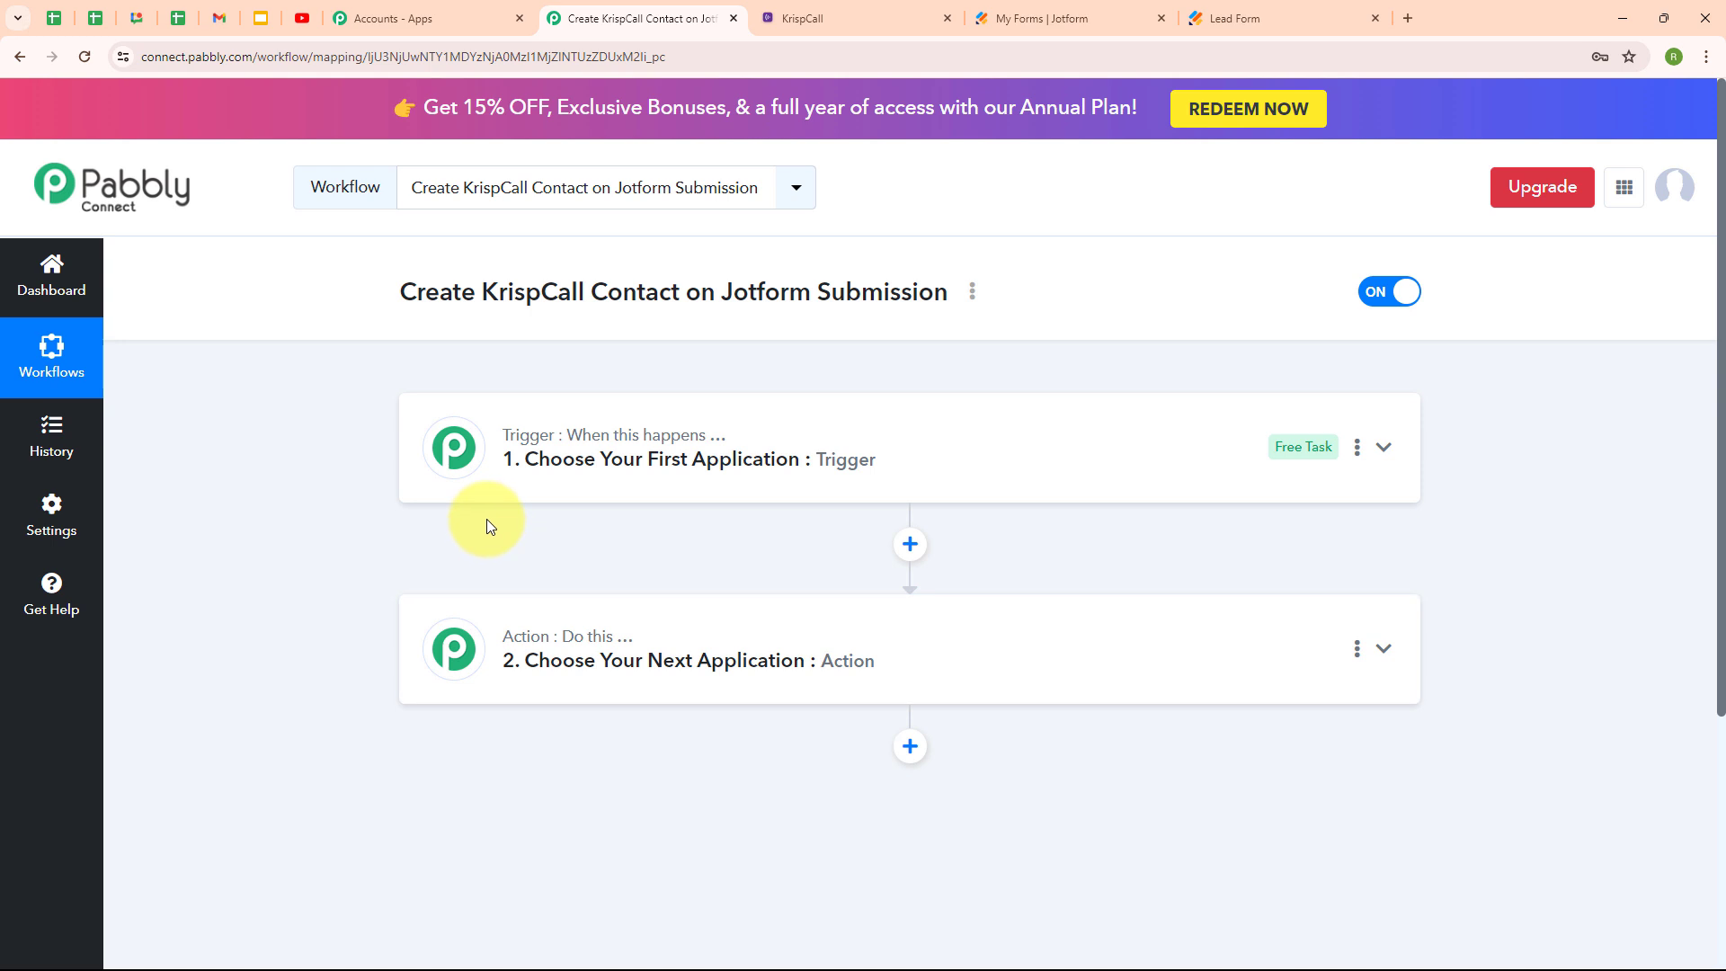
{"action": "left_click", "coordinate": [1385, 448]}
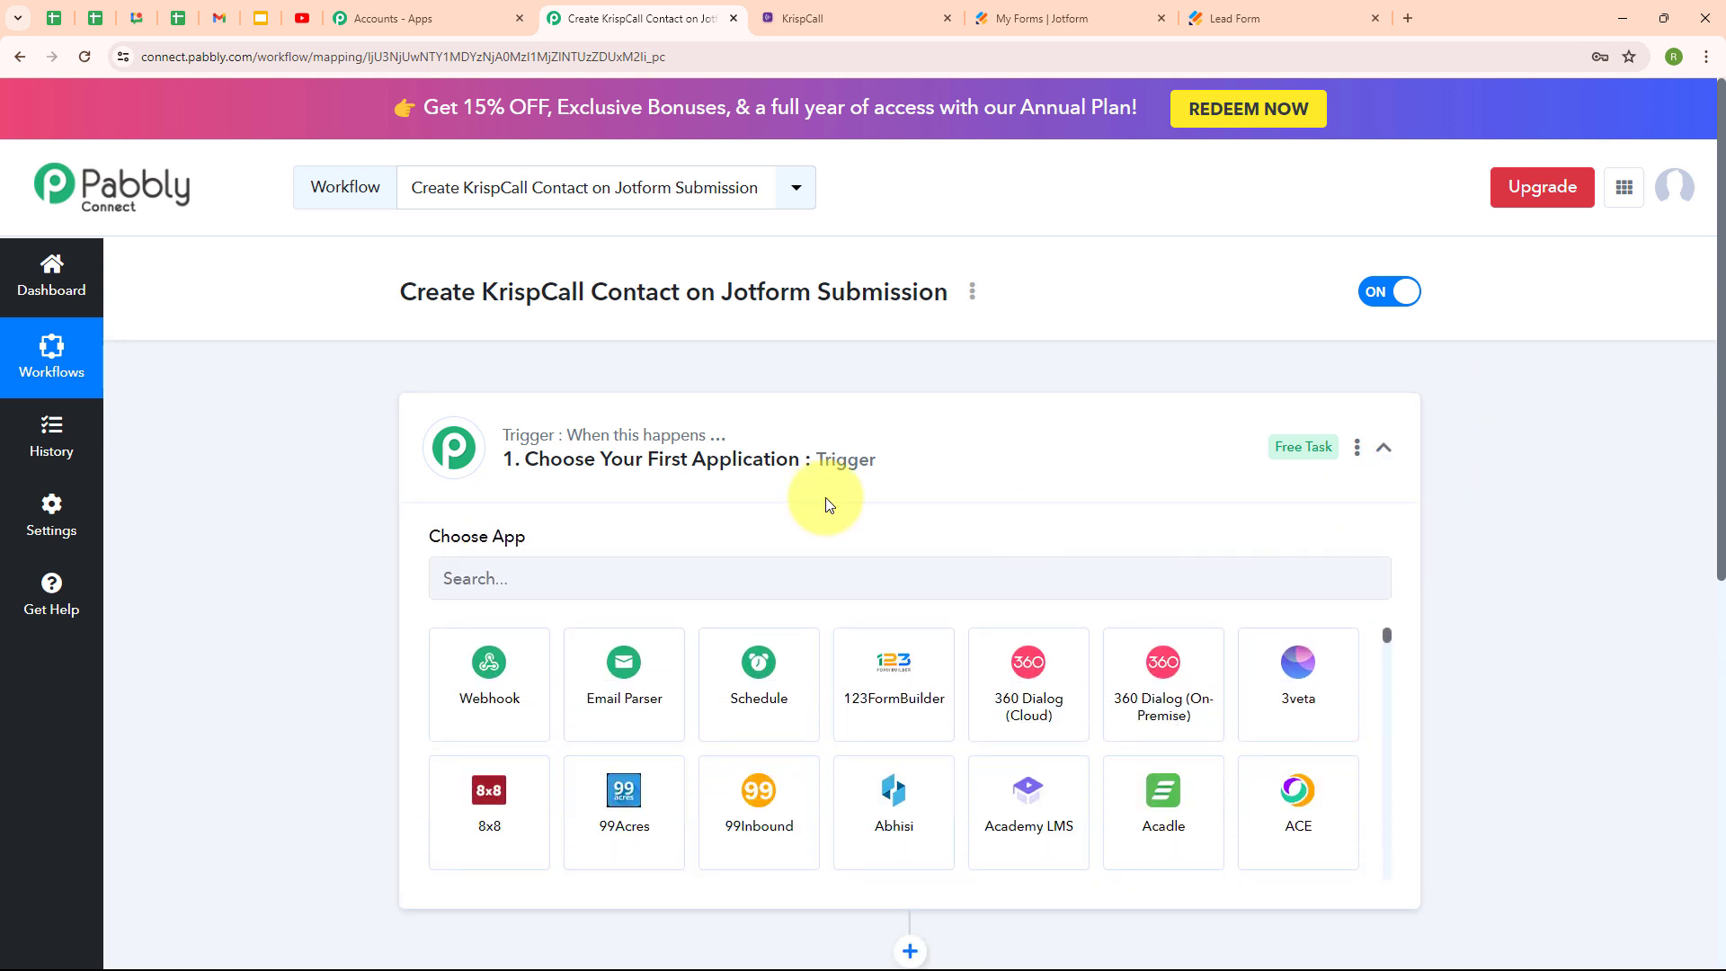
{"action": "left_click", "coordinate": [570, 577]}
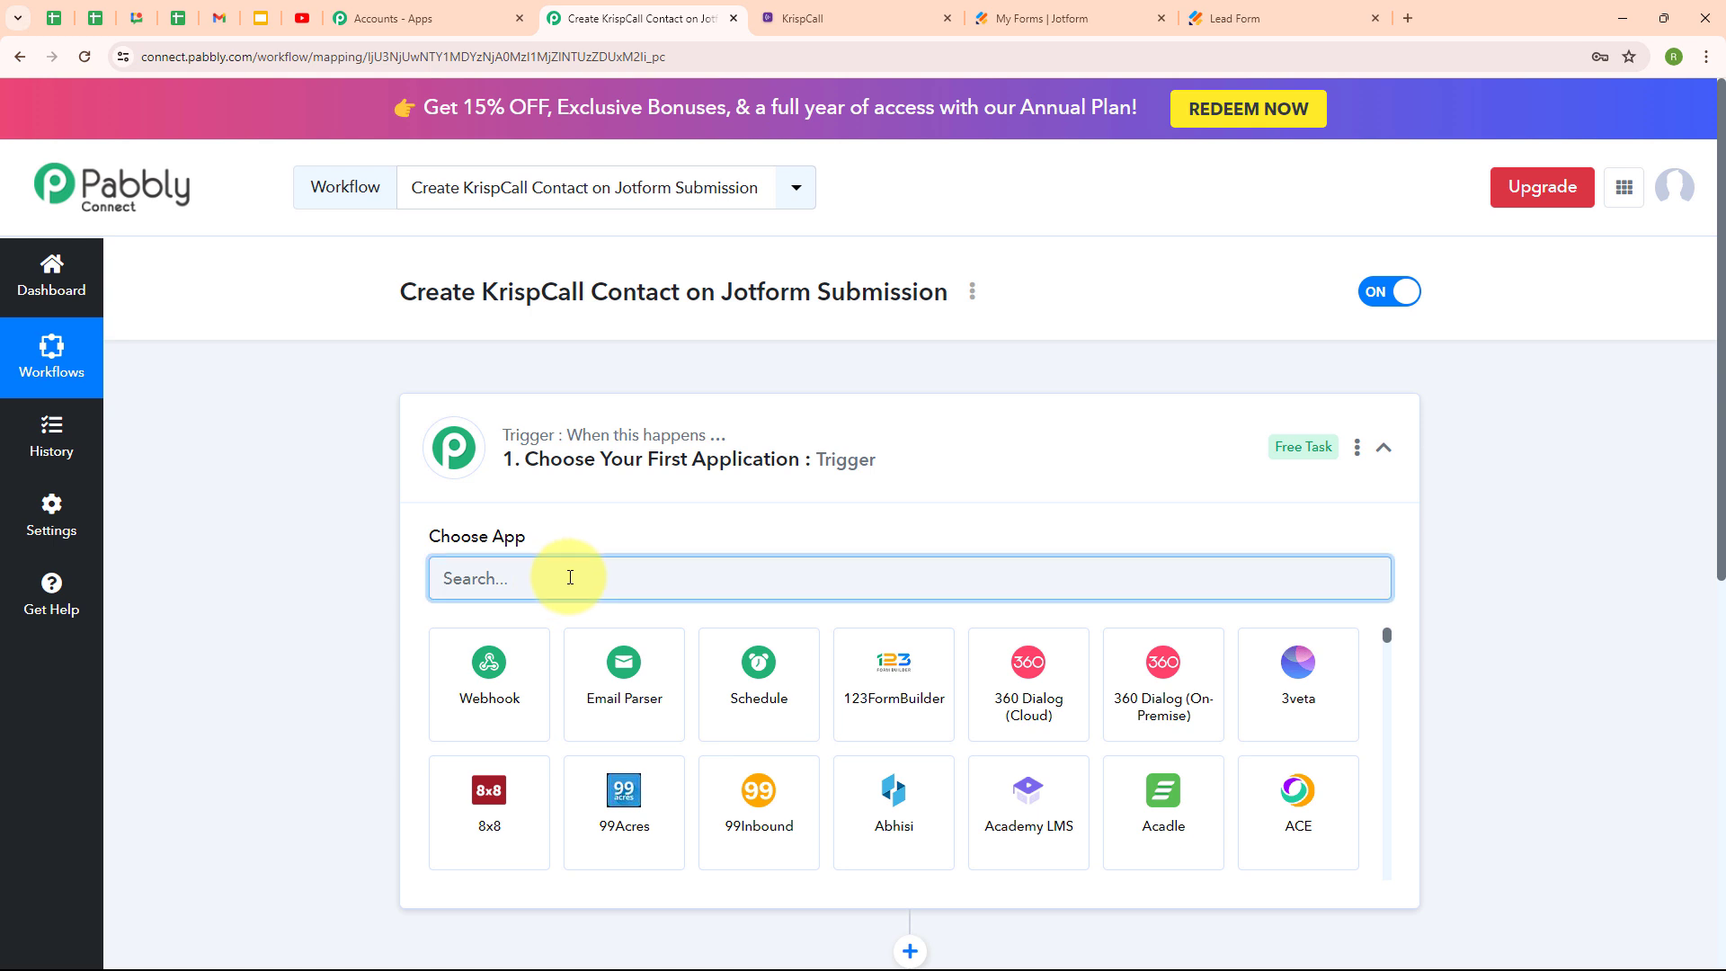
{"action": "type", "text": "Jotf"}
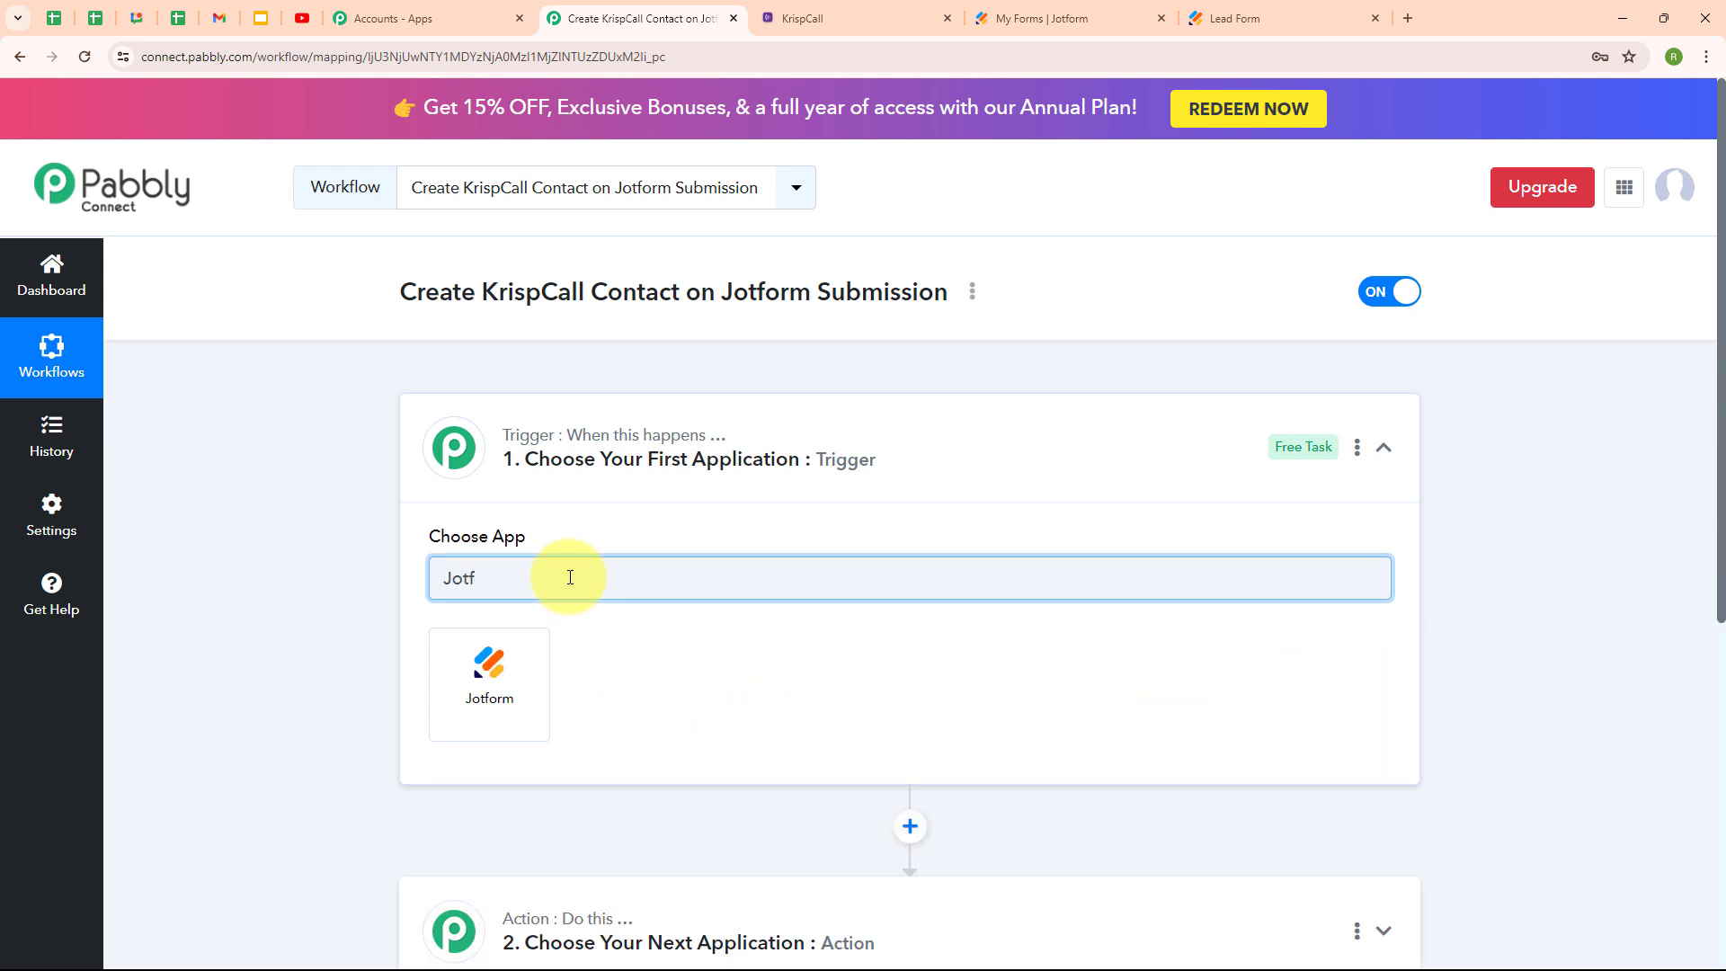
{"action": "left_click", "coordinate": [446, 726]}
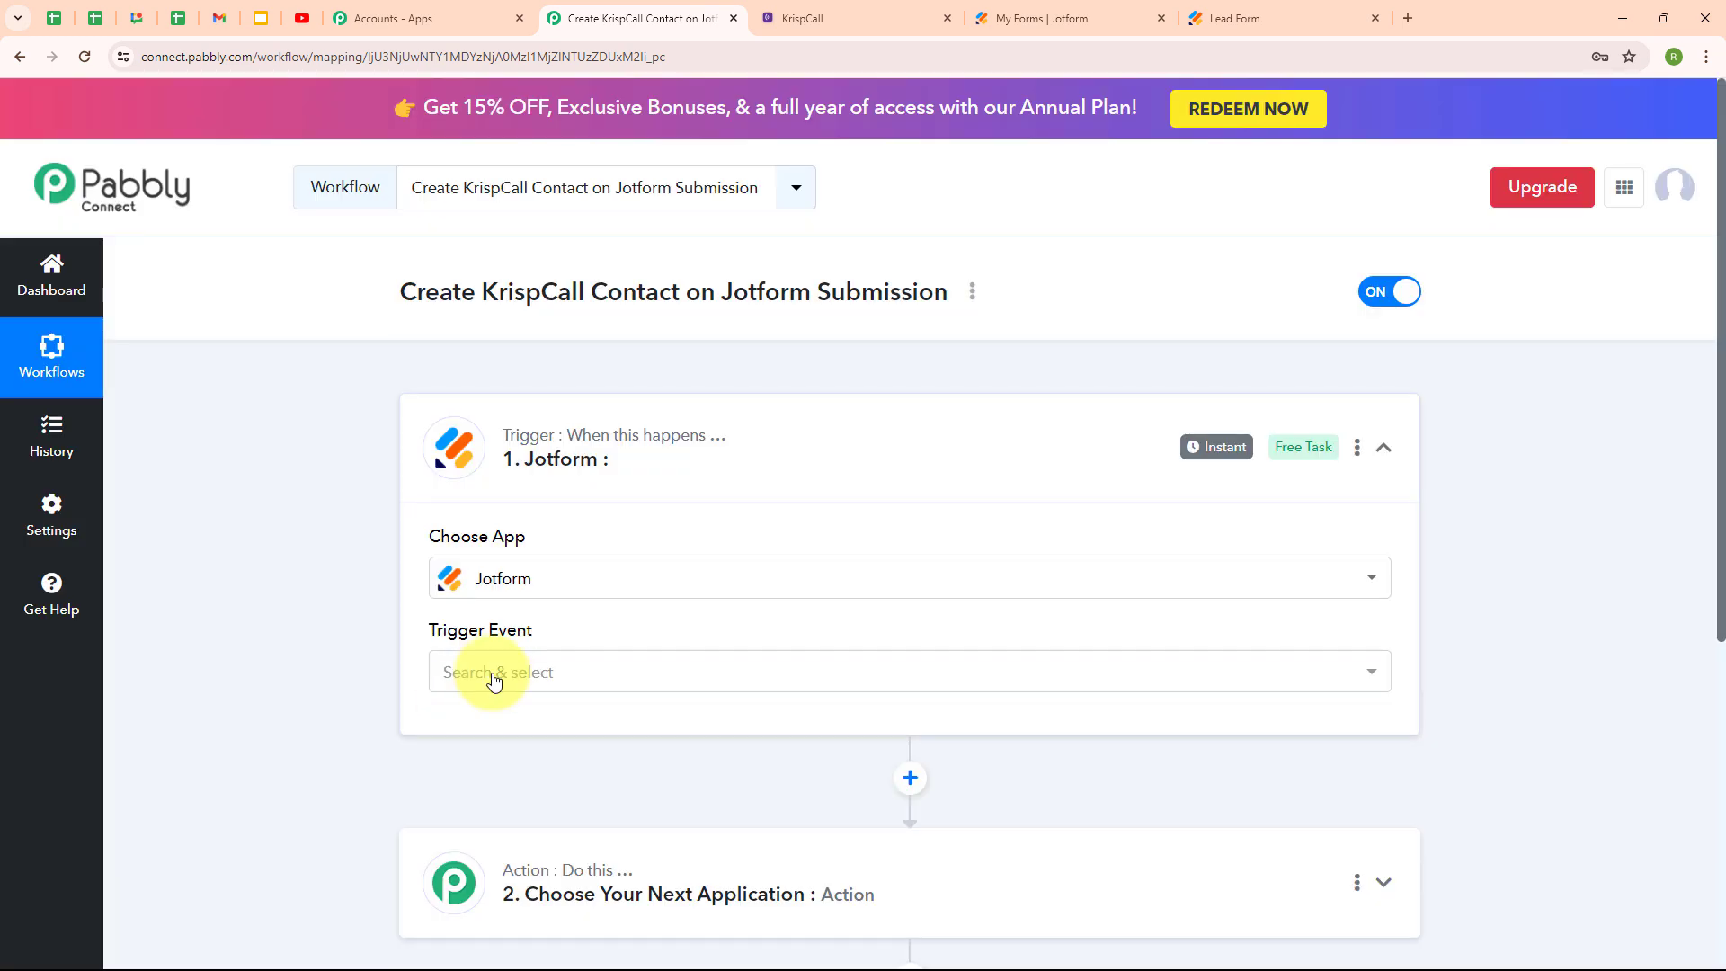
{"action": "left_click", "coordinate": [506, 674]}
{"action": "left_click", "coordinate": [513, 801]}
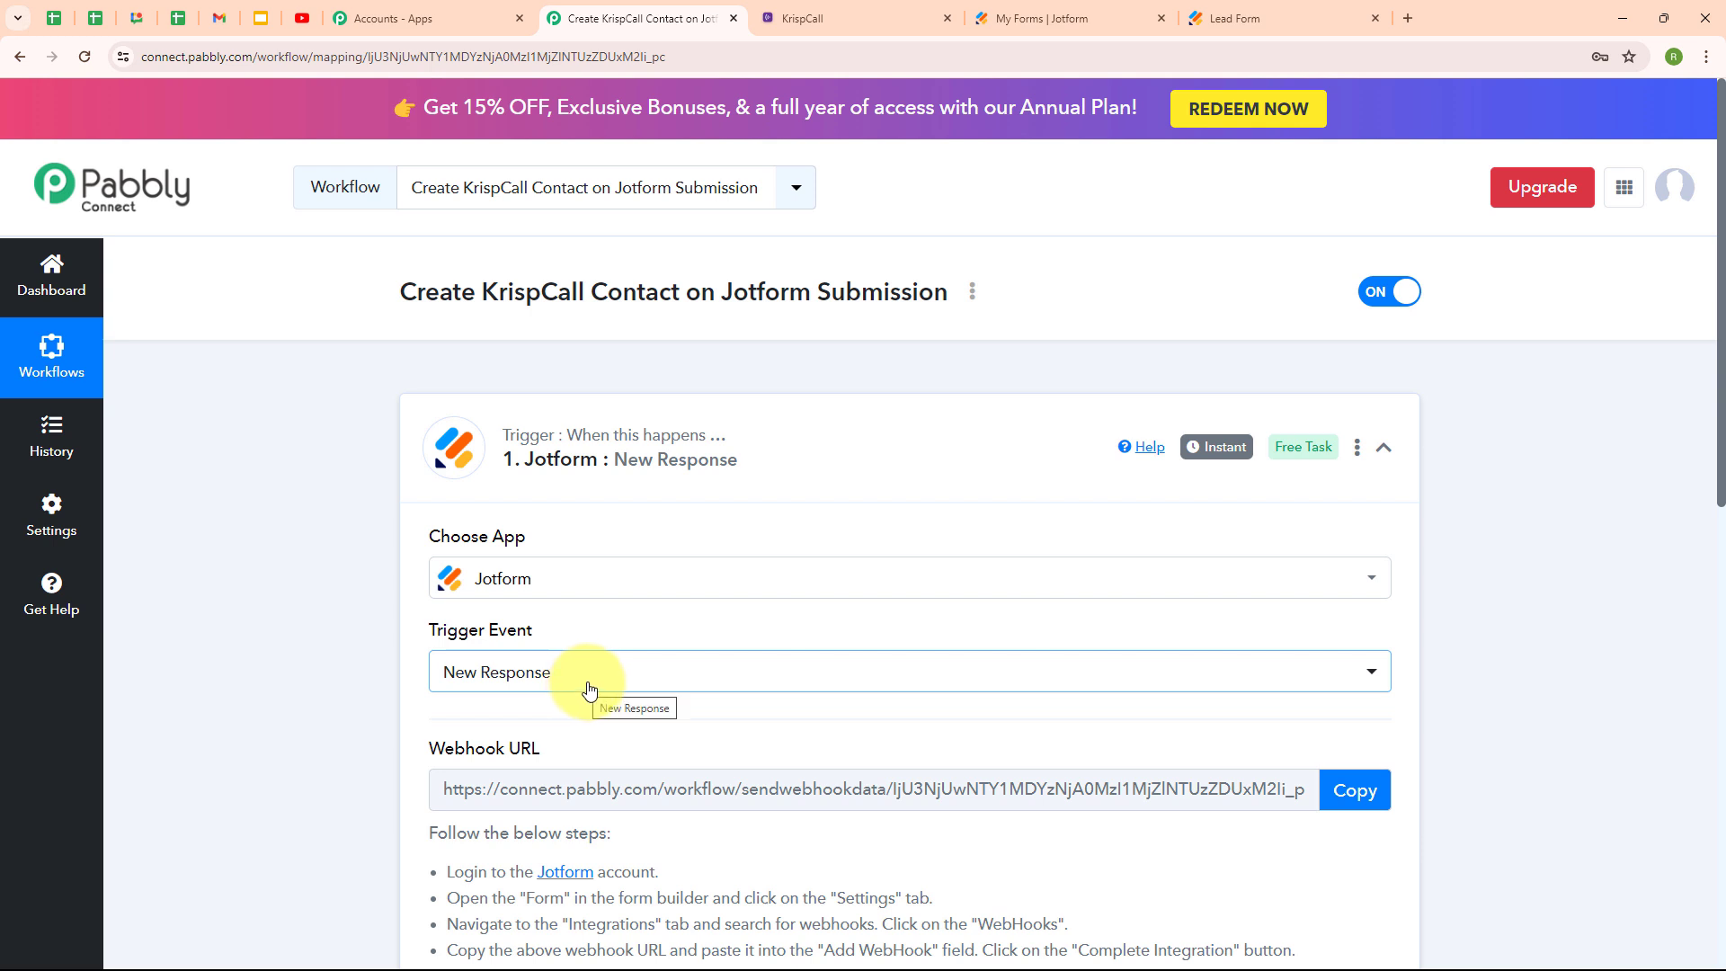
Read the webhook setup instructions, then switch to Jotform's My Forms list showing Lead Form.
{"action": "scroll", "coordinate": [1005, 642], "scroll_direction": "down", "scroll_amount": 2}
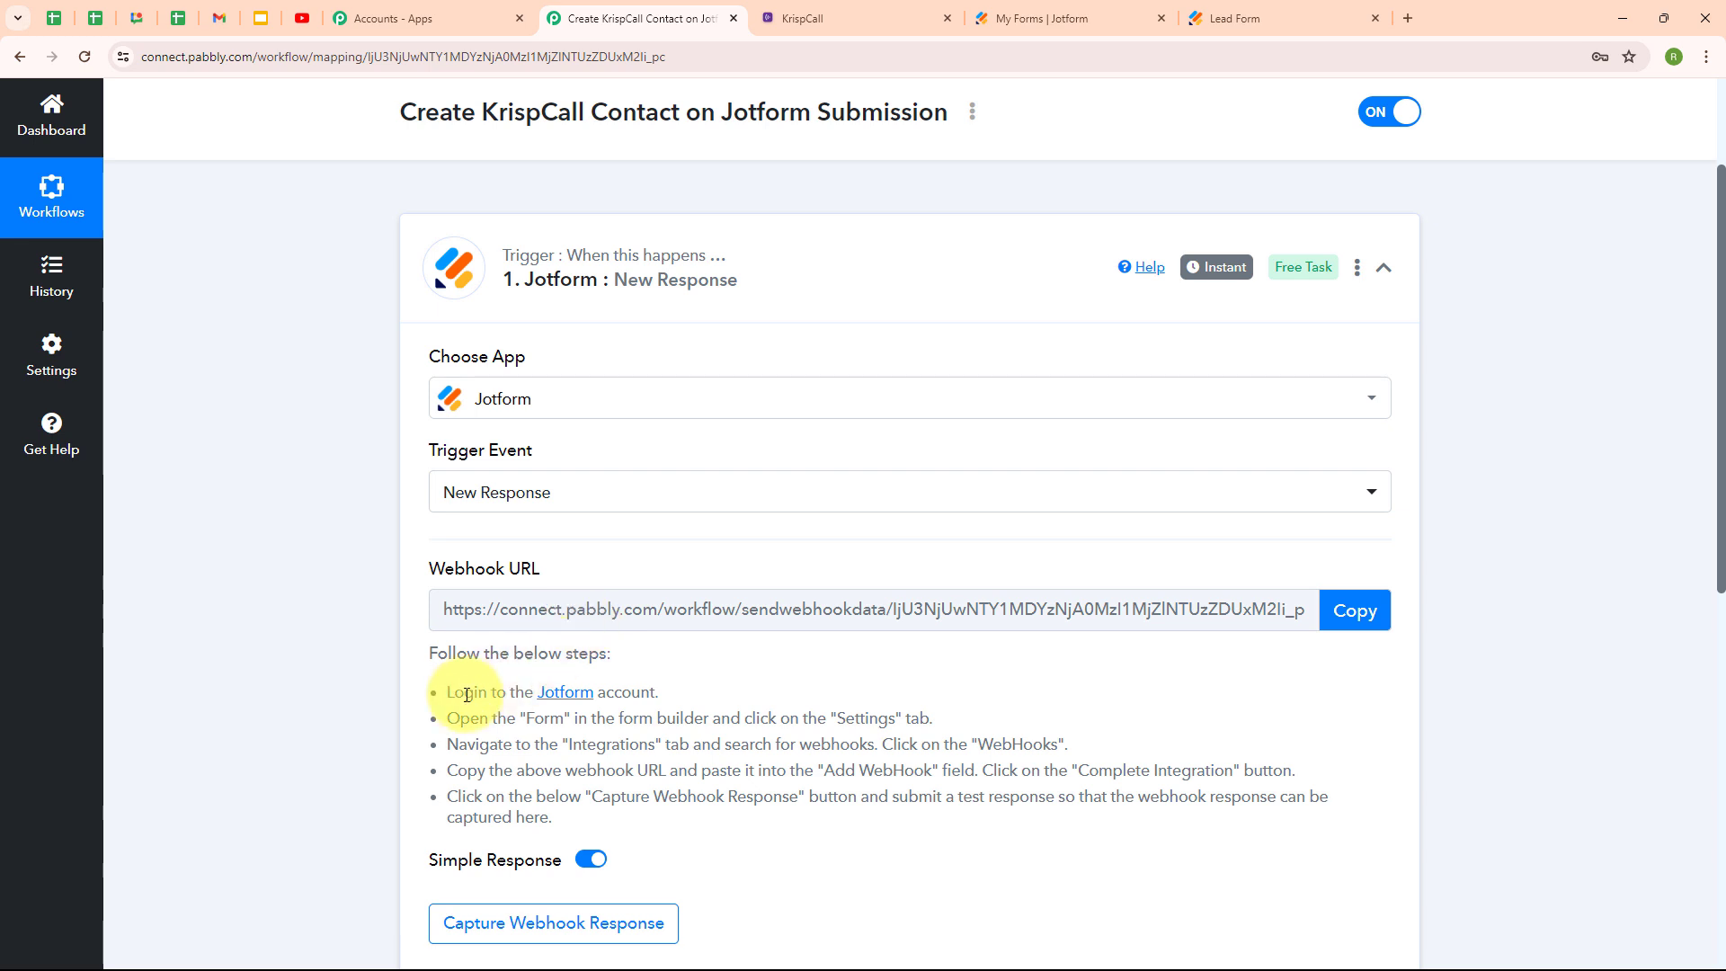
{"action": "left_click_drag", "start_coordinate": [454, 692], "coordinate": [697, 796]}
{"action": "left_click", "coordinate": [777, 676]}
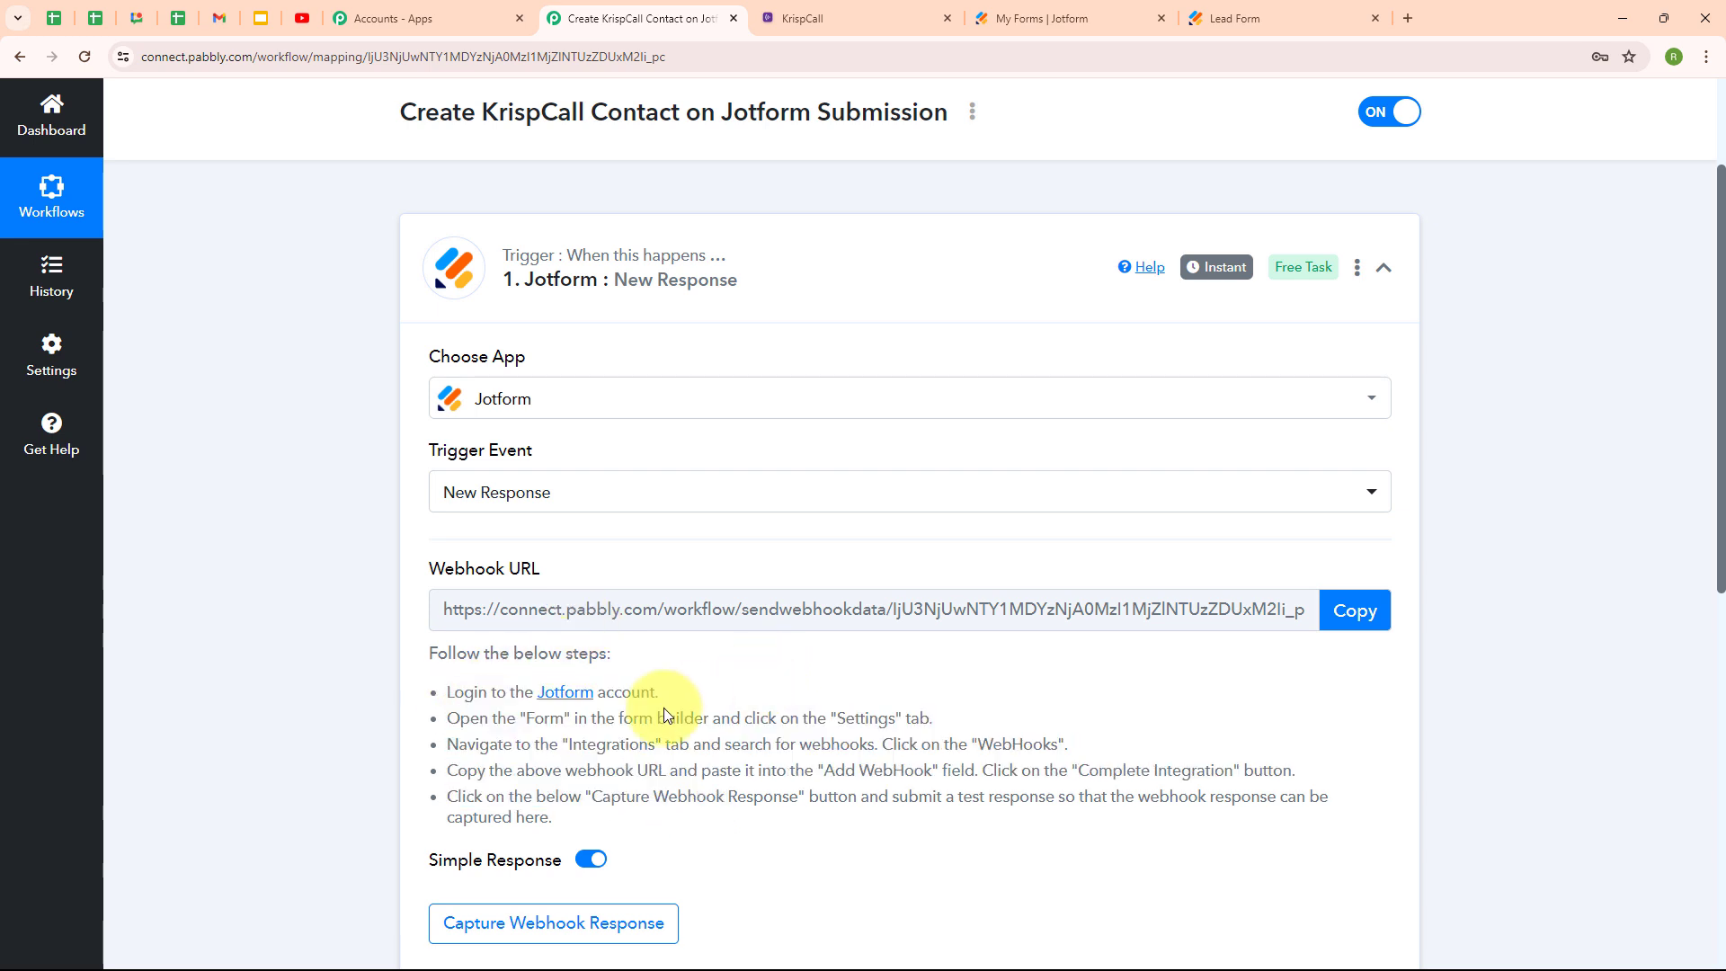
{"action": "left_click", "coordinate": [1067, 9]}
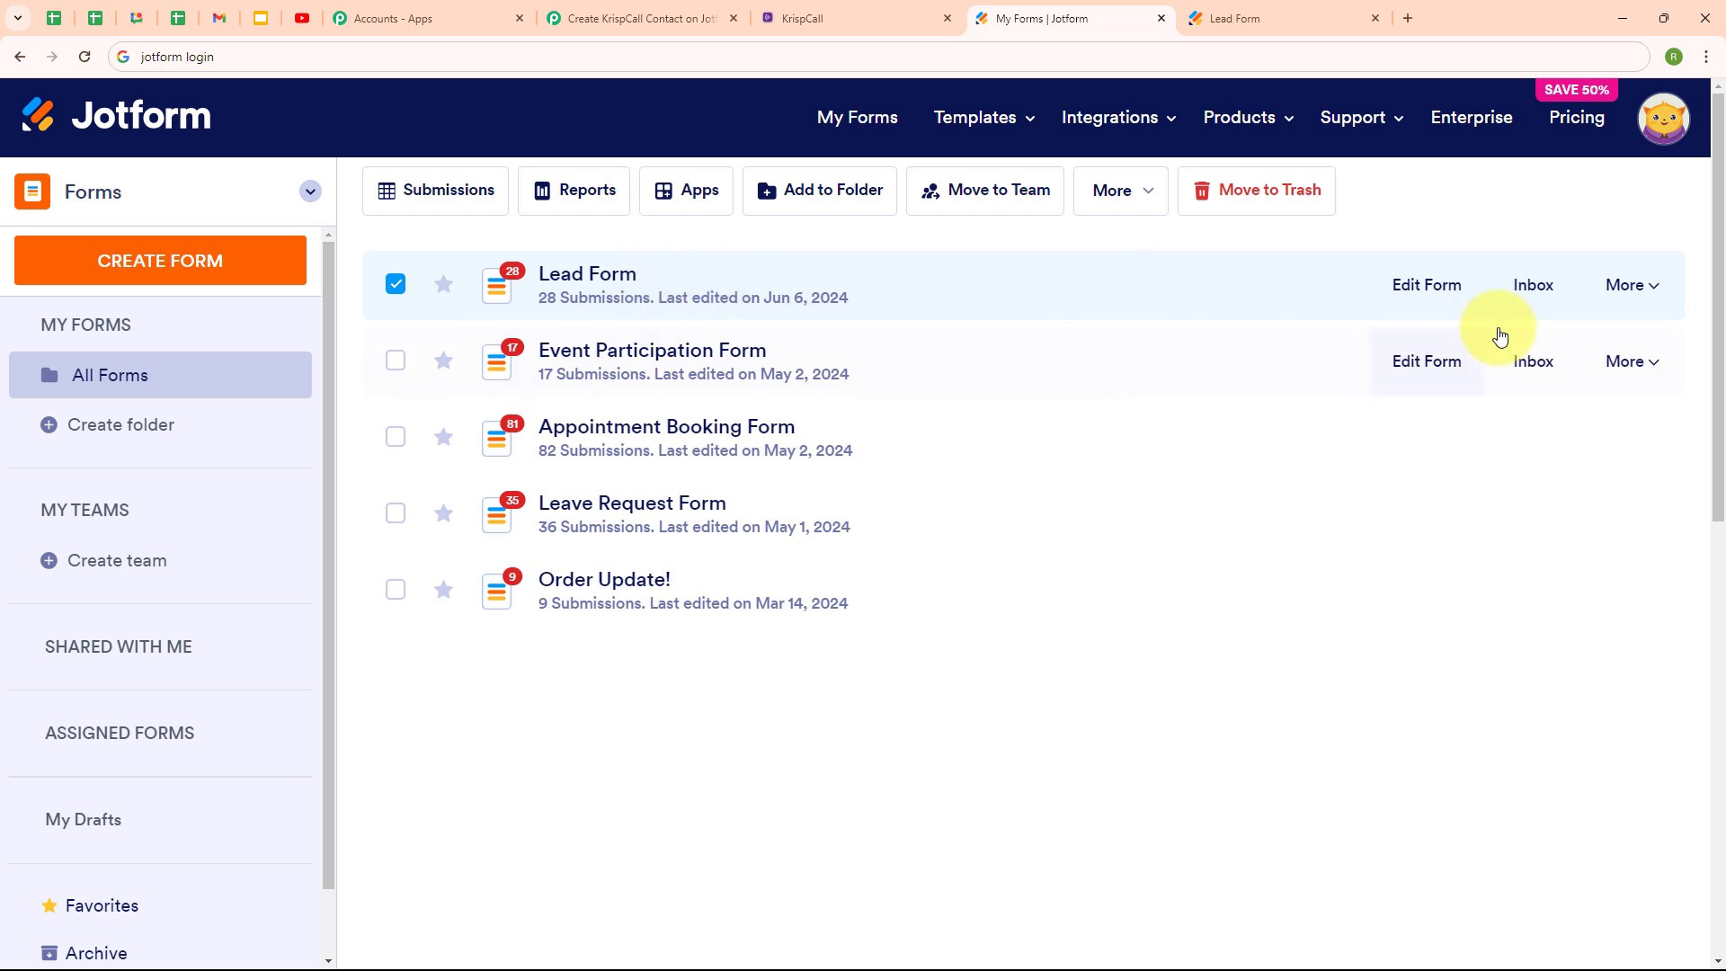
Open the Lead Form's WebHooks integration settings and delete the old webhook URL.
{"action": "left_click", "coordinate": [1622, 304]}
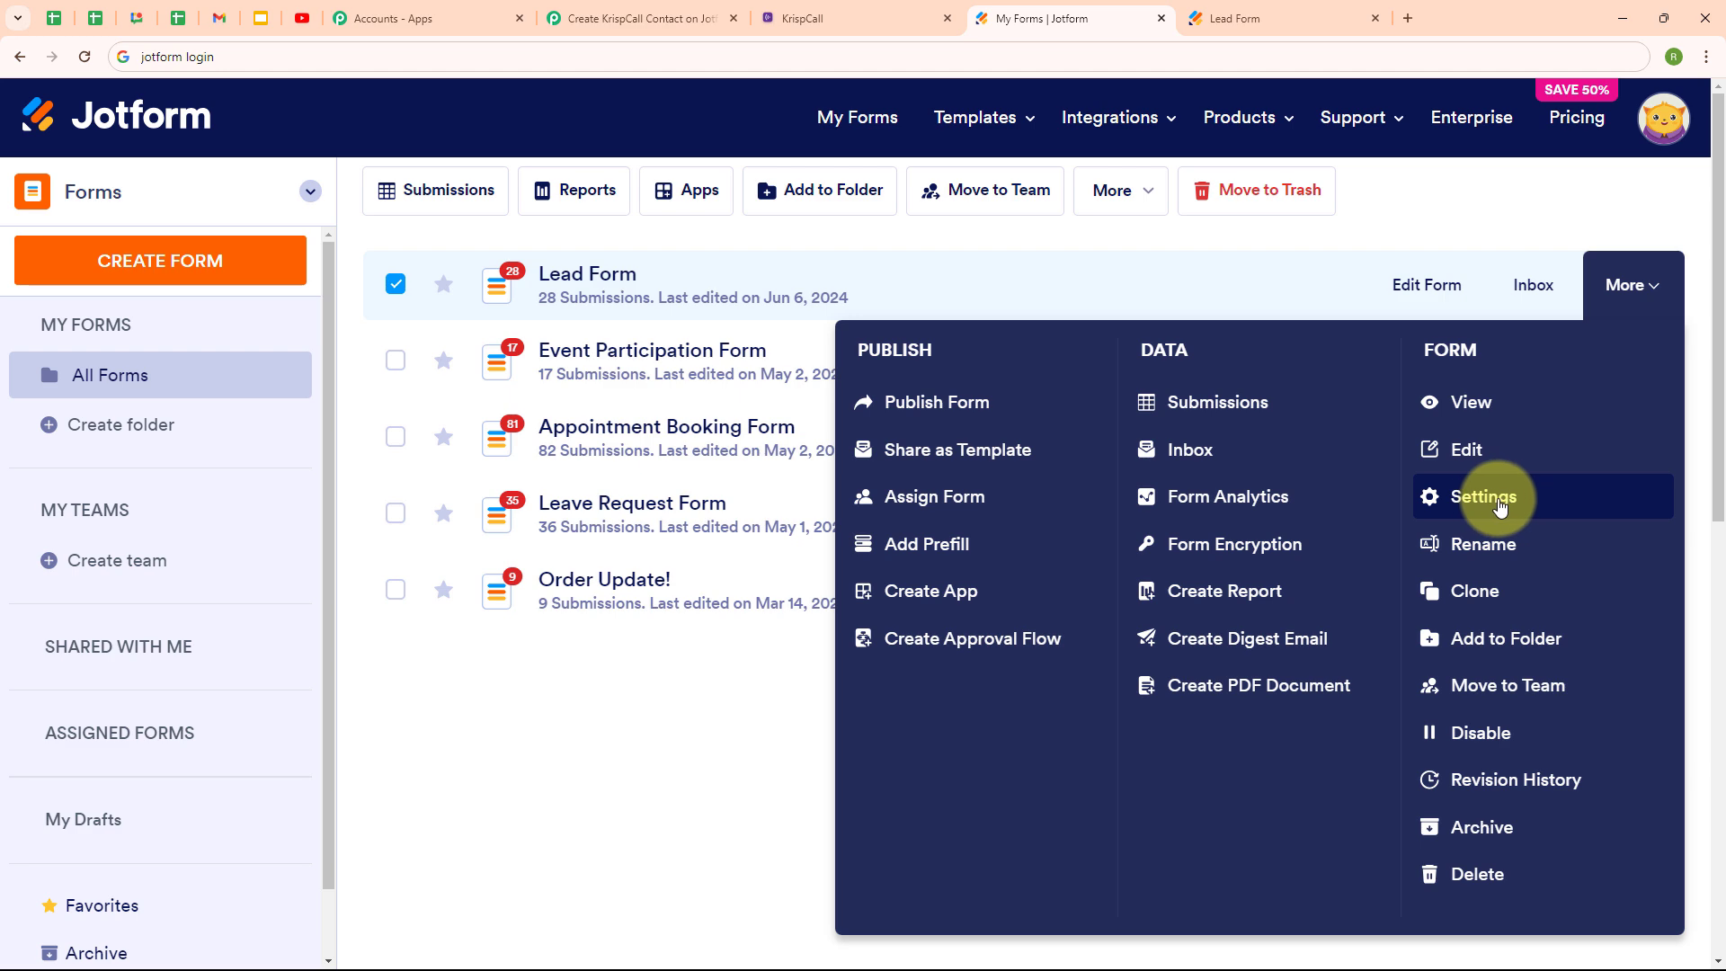
{"action": "left_click", "coordinate": [1483, 499]}
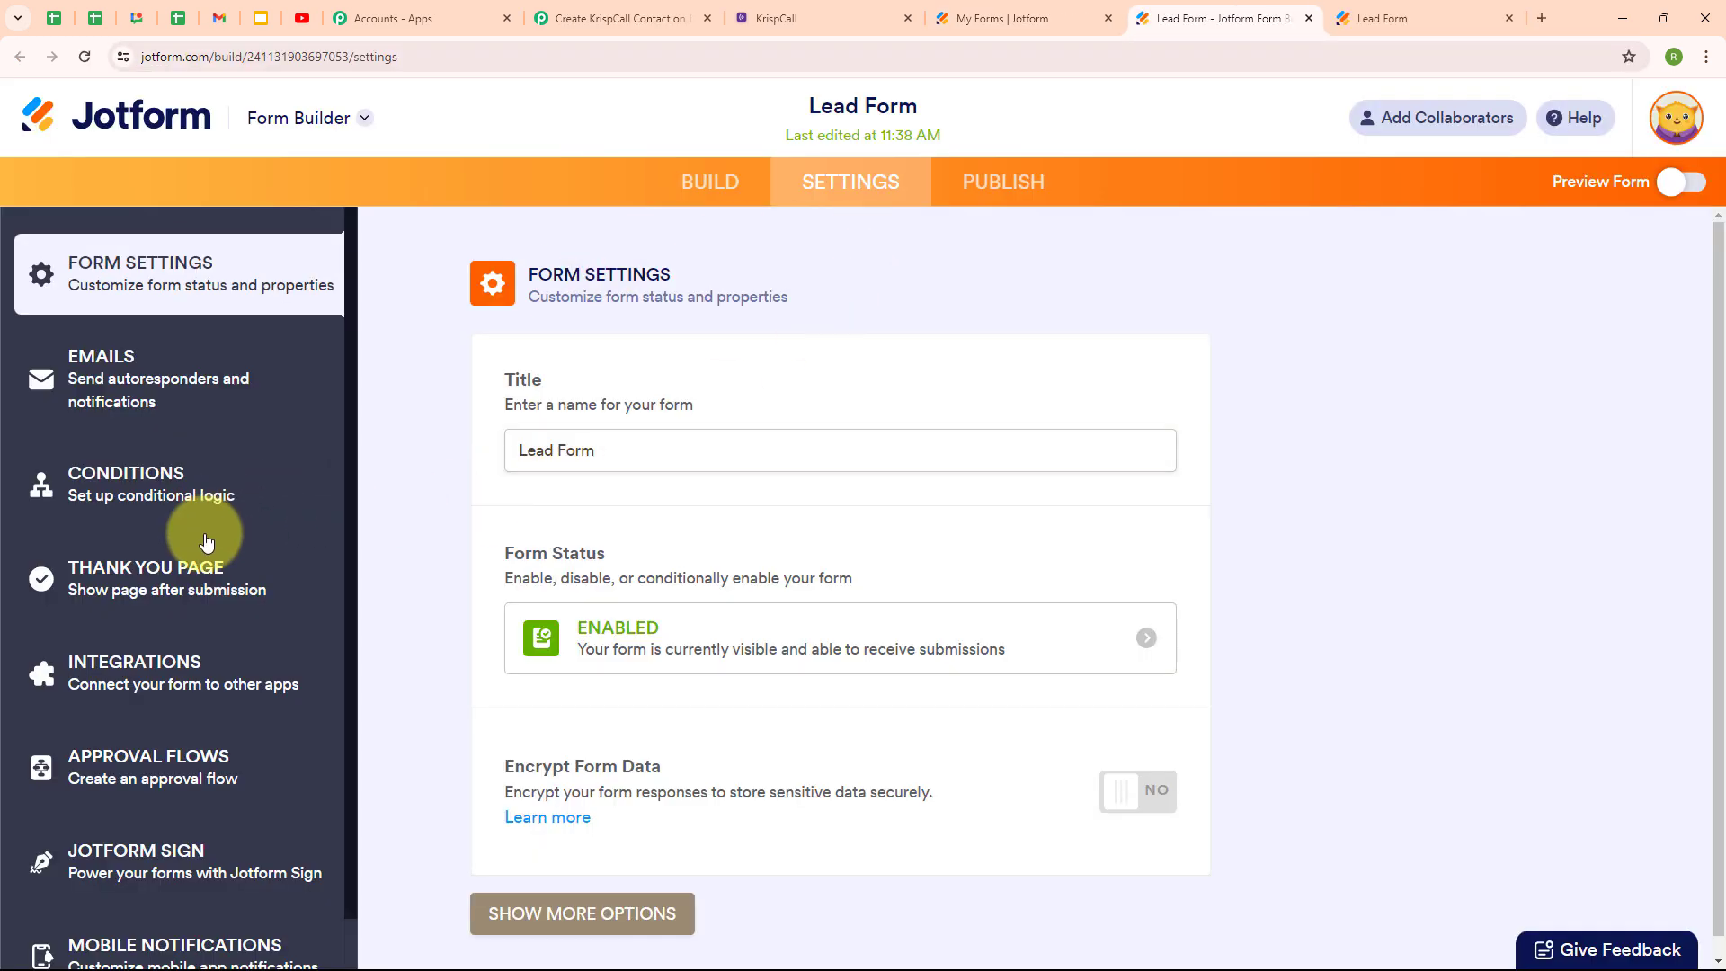
{"action": "left_click", "coordinate": [163, 677]}
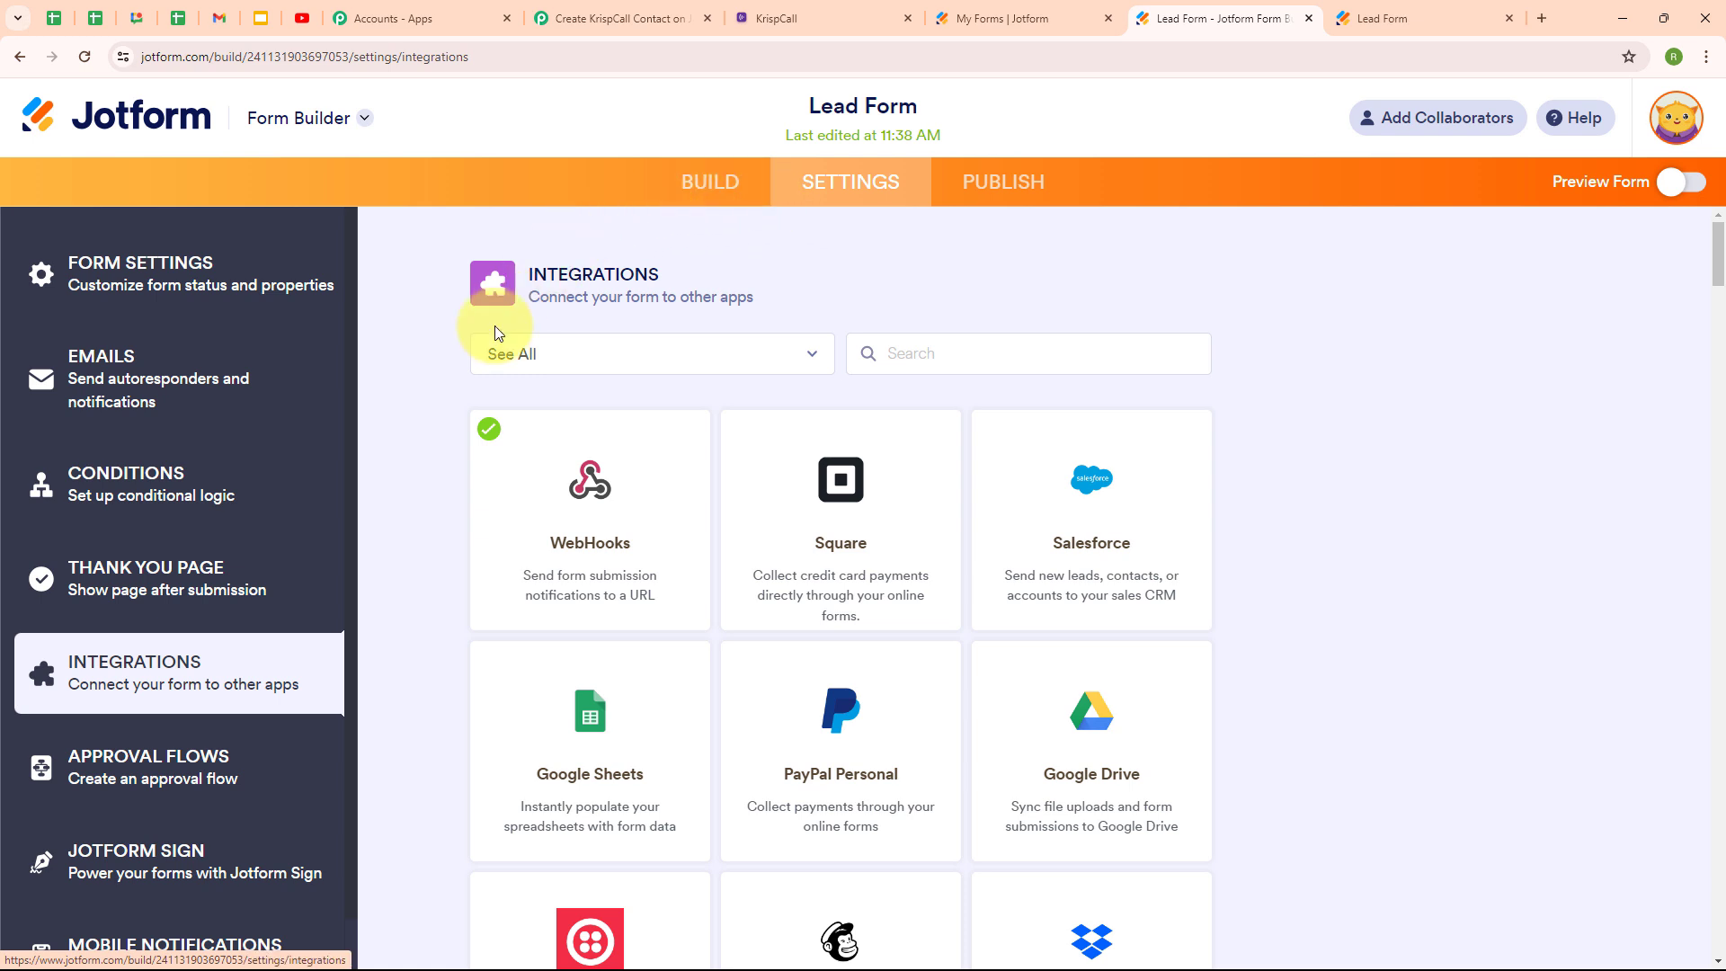
{"action": "left_click", "coordinate": [608, 561]}
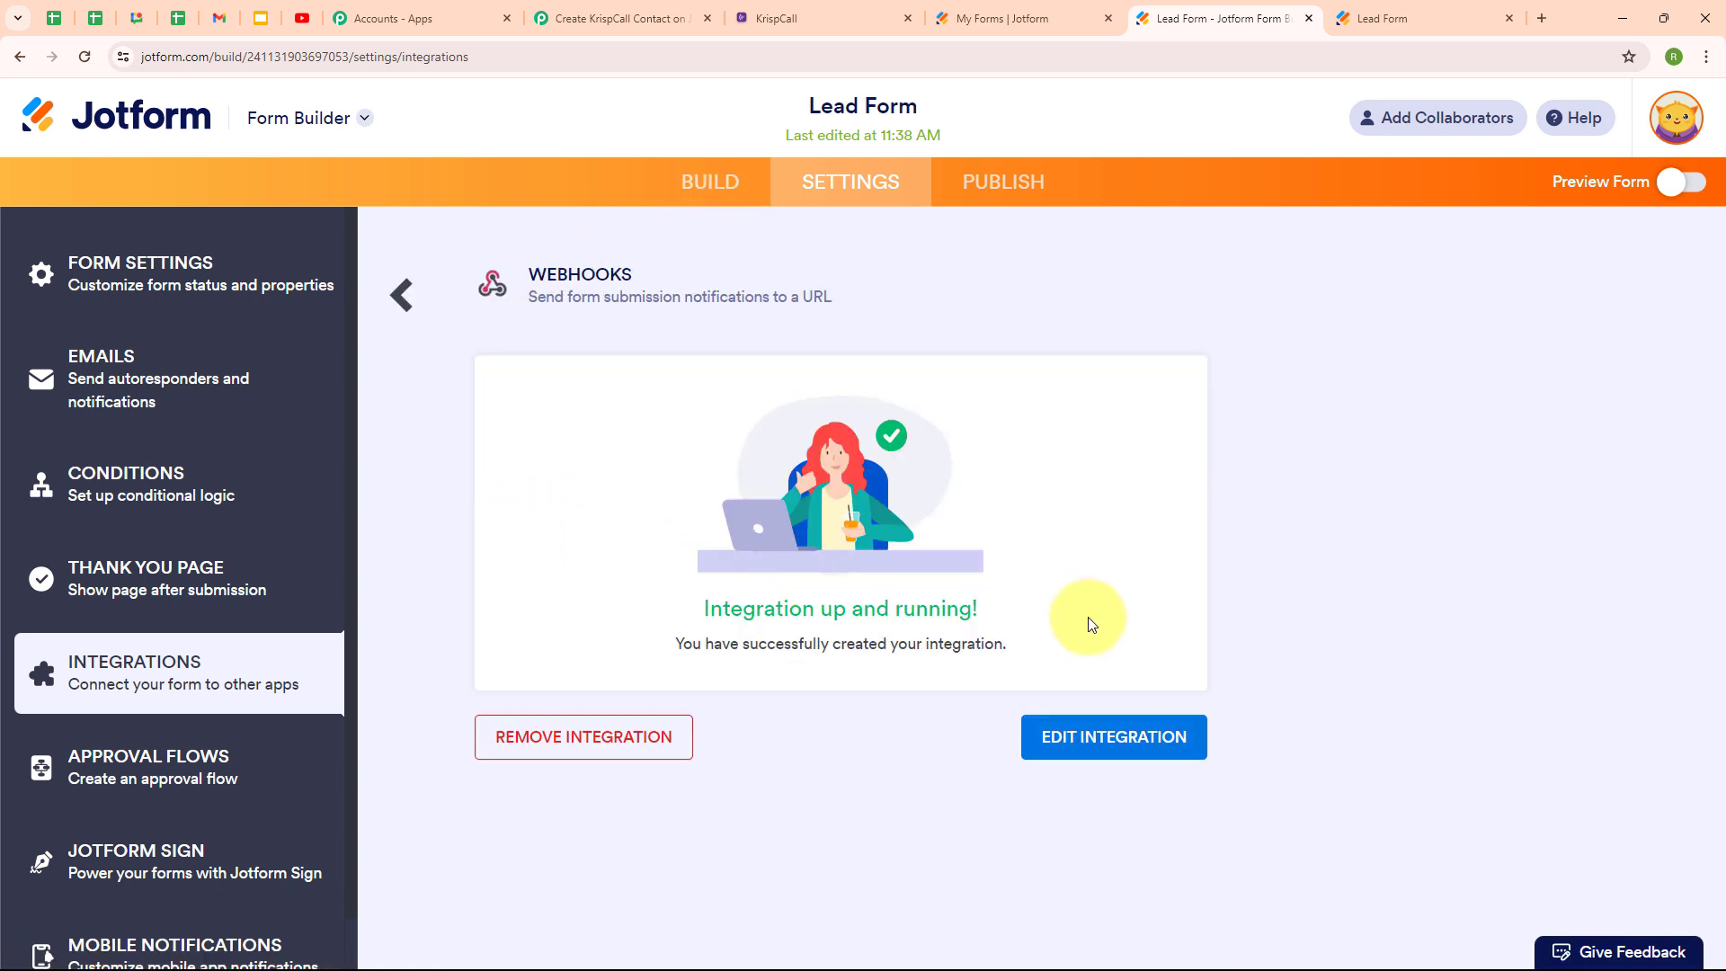
{"action": "left_click", "coordinate": [1111, 746]}
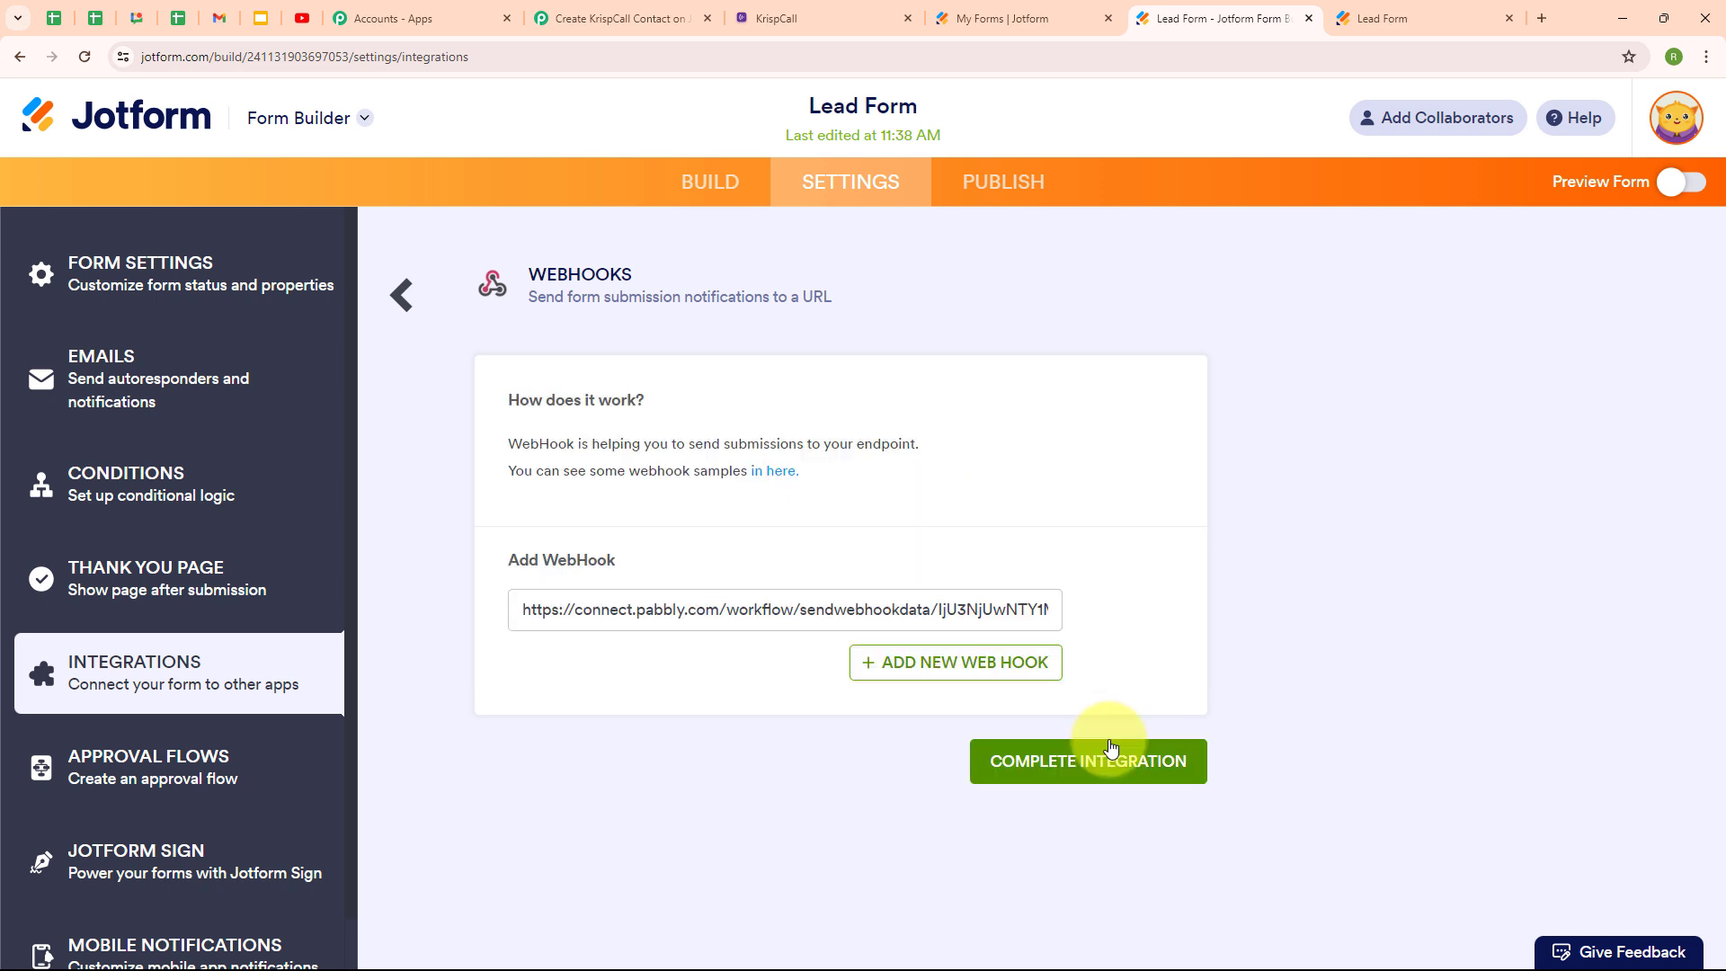
{"action": "triple_click", "coordinate": [806, 609]}
{"action": "key", "text": "BackSpace"}
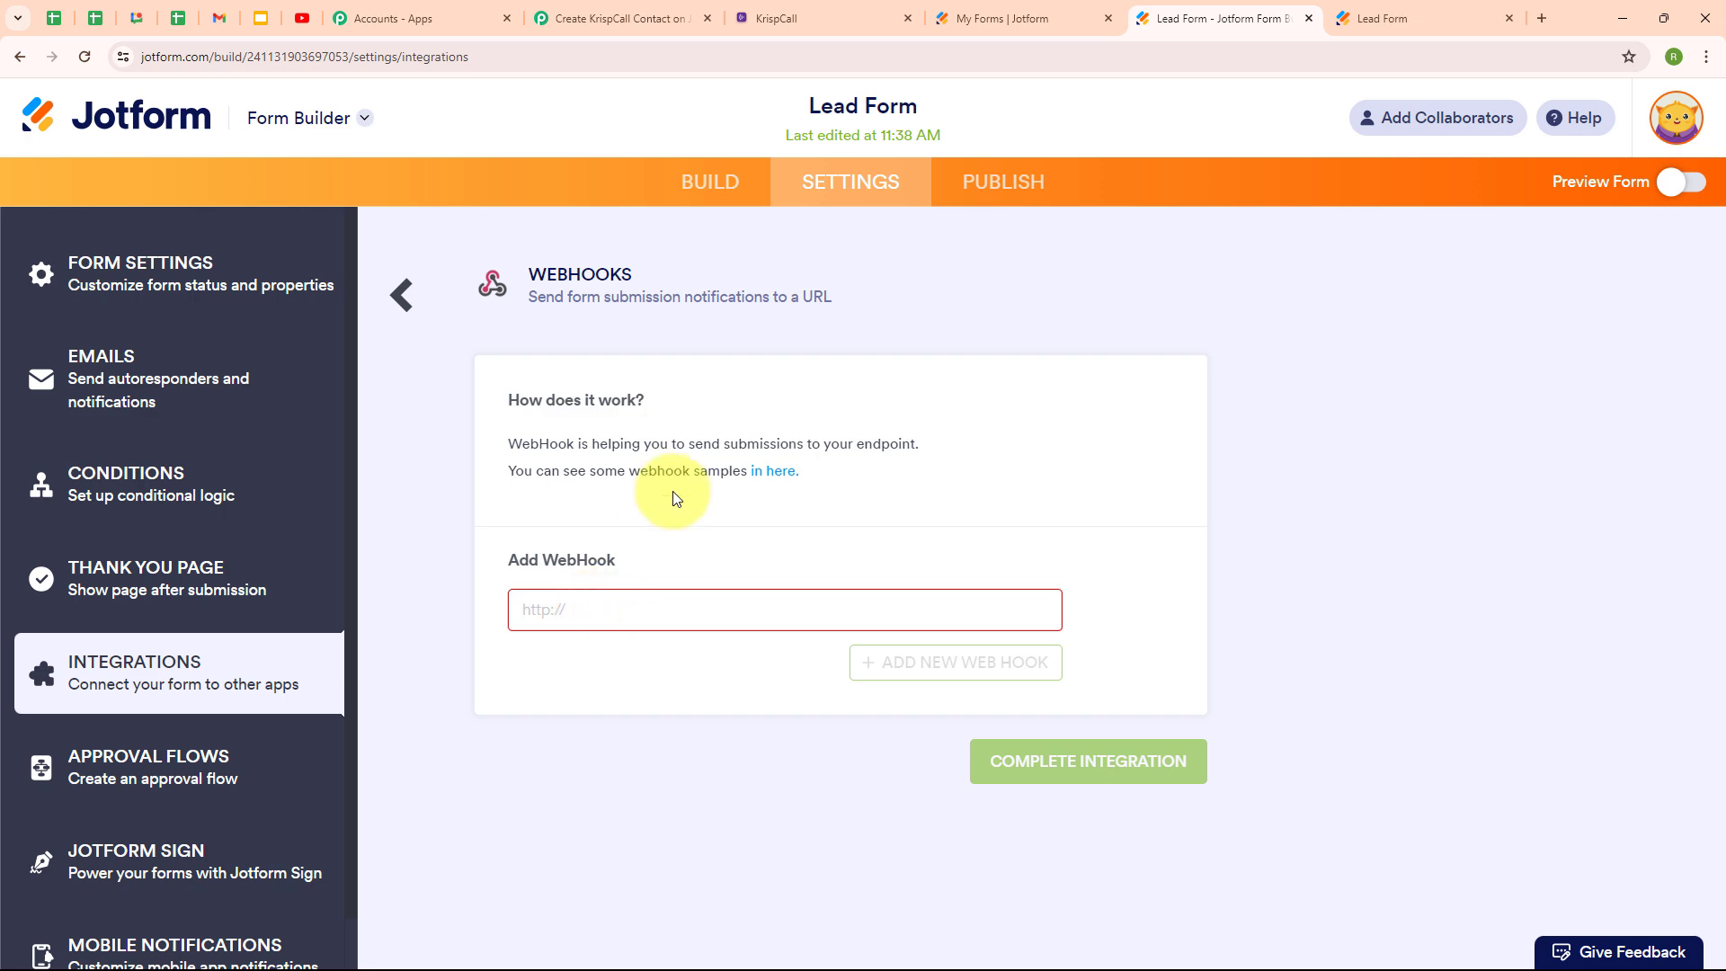
Copy the Pabbly workflow's webhook URL, paste it into Jotform, and complete the integration.
{"action": "left_click", "coordinate": [584, 16]}
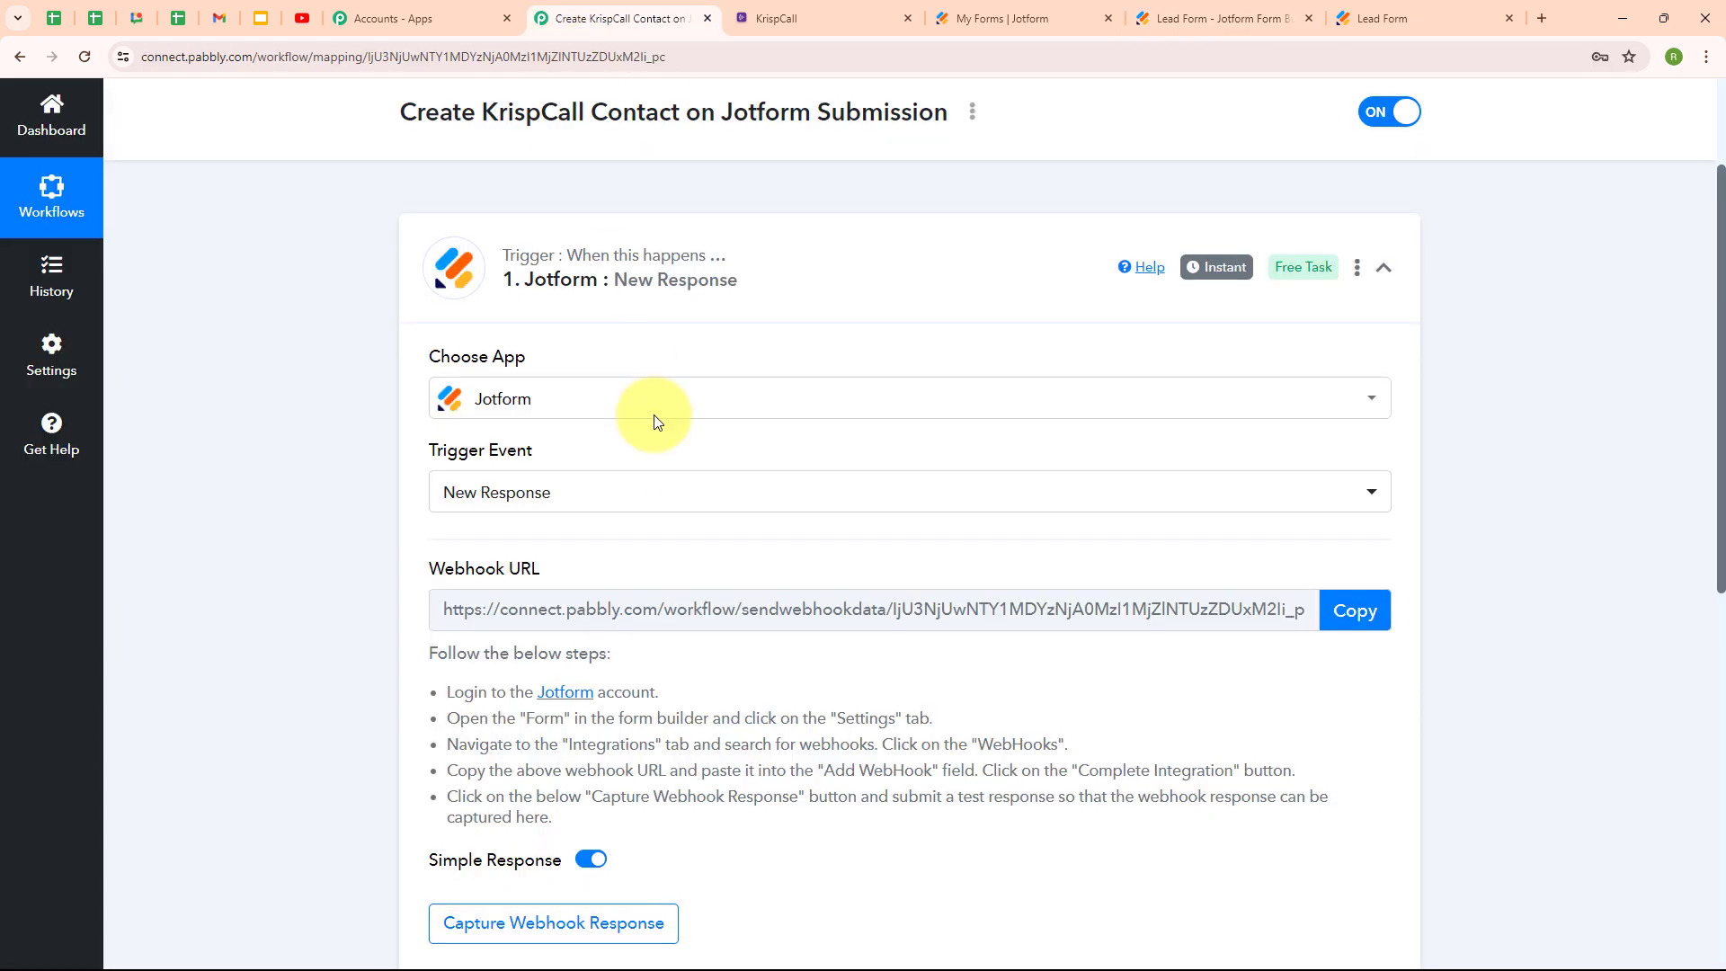
{"action": "left_click", "coordinate": [1355, 611]}
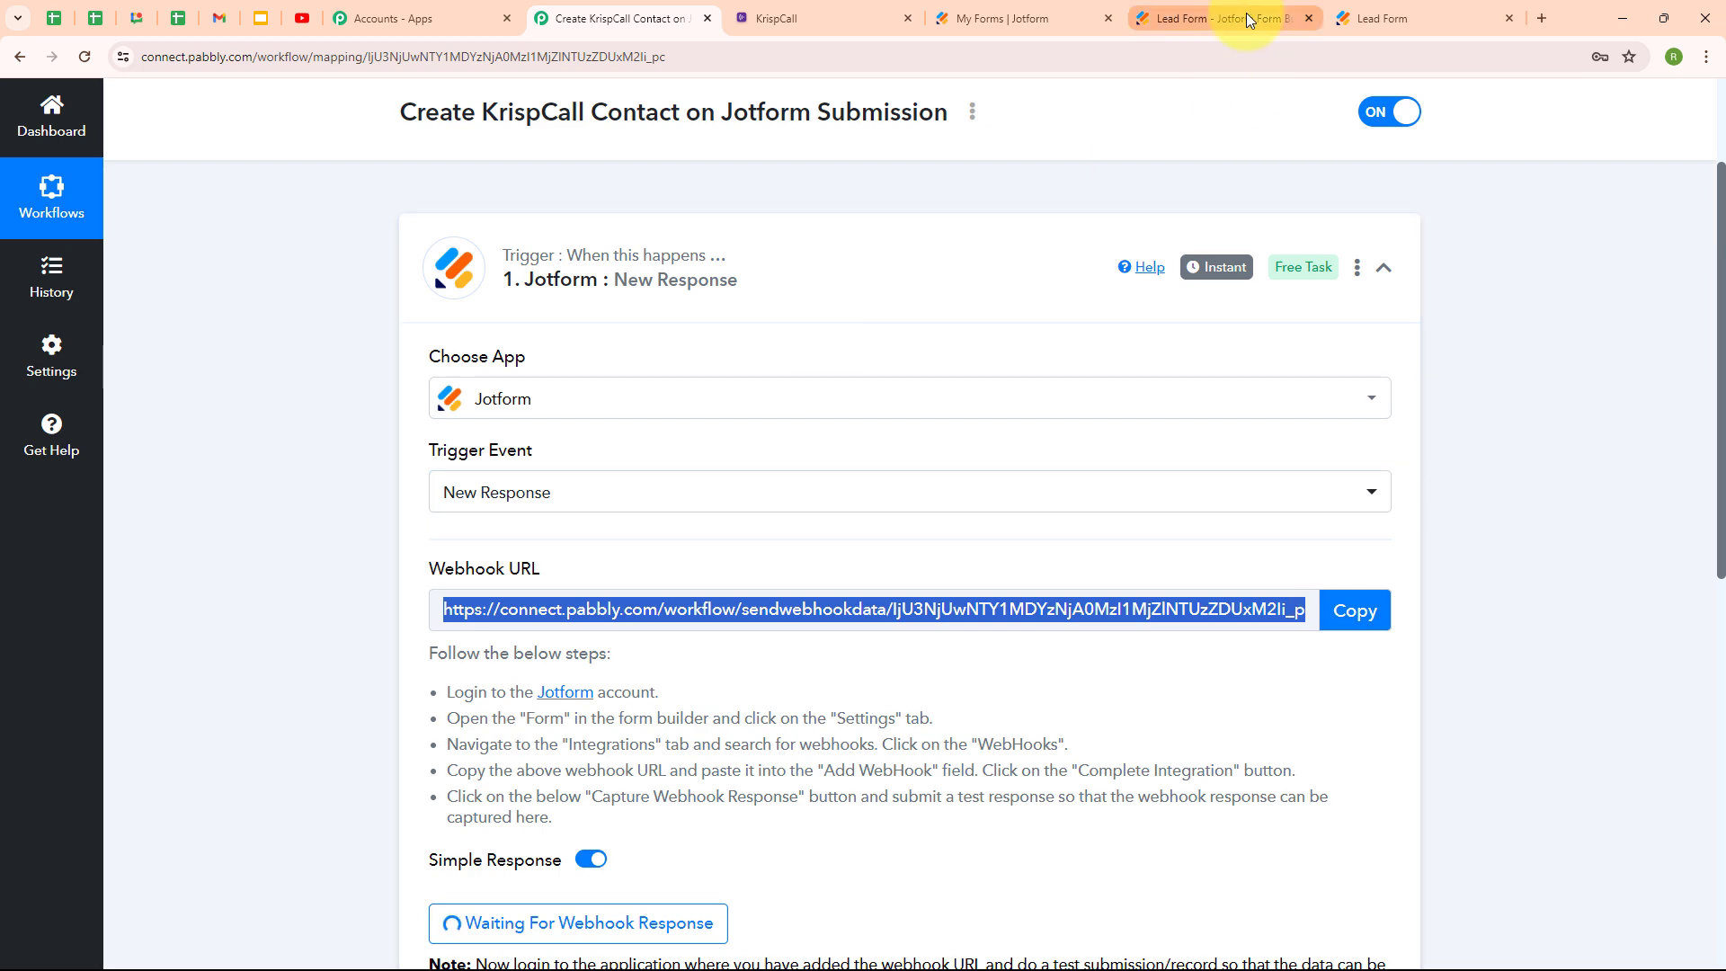
{"action": "left_click", "coordinate": [1246, 13]}
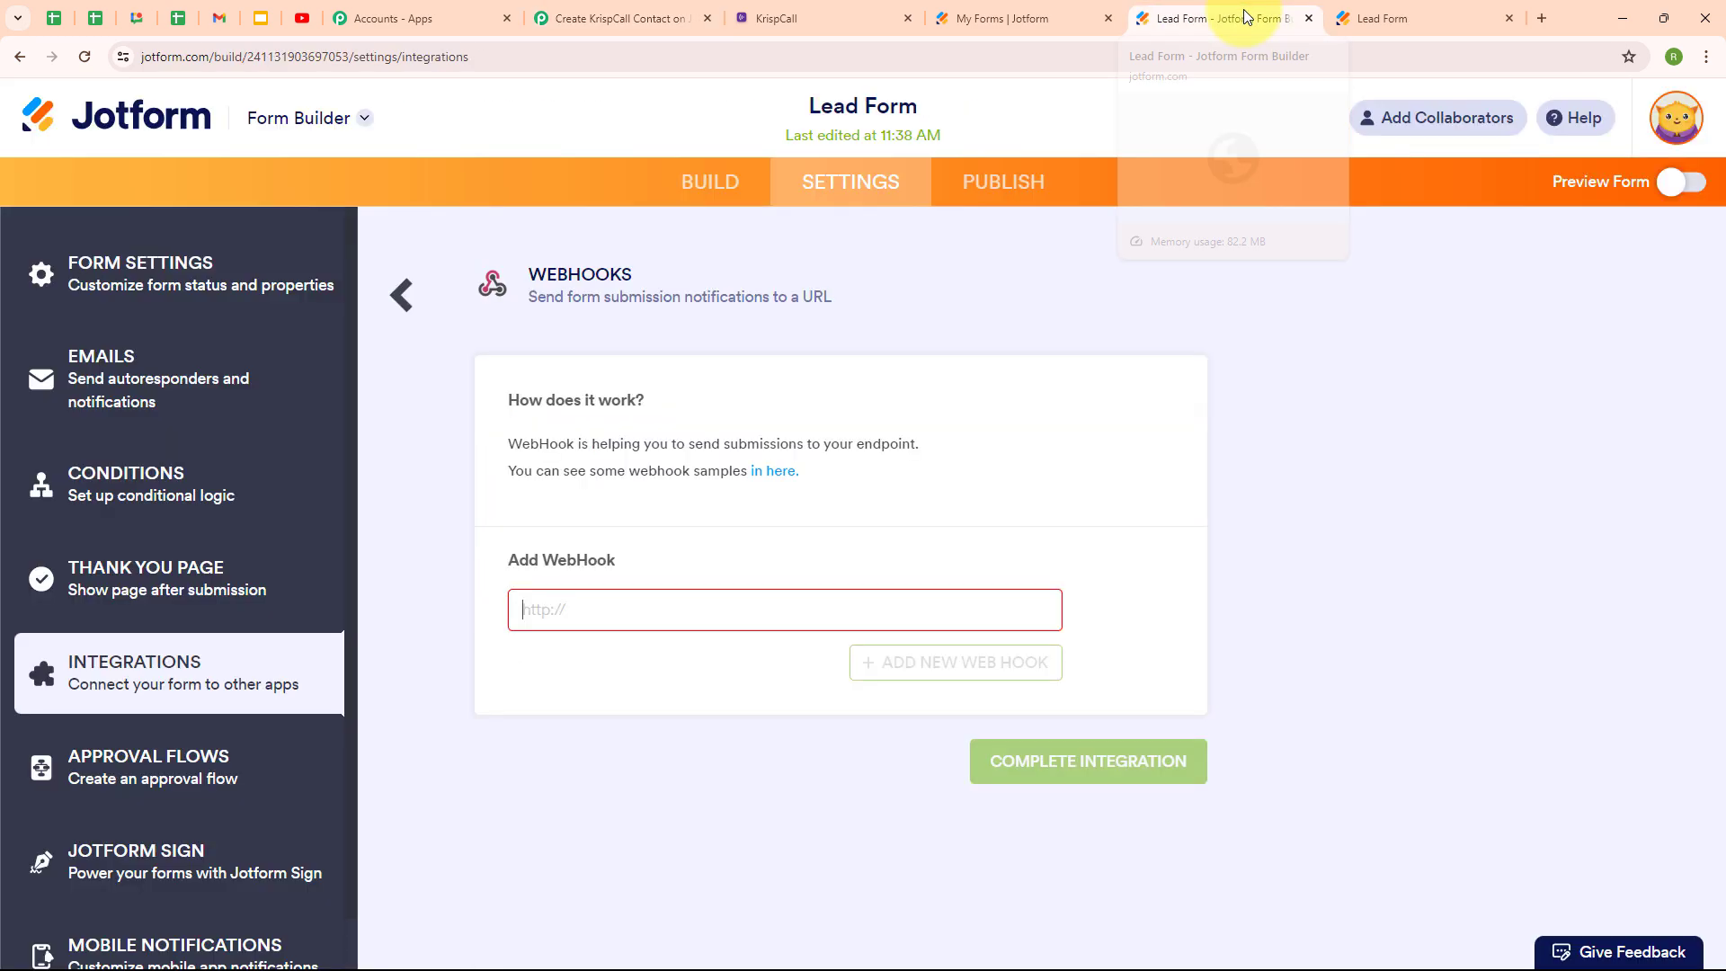
{"action": "key", "text": "ctrl+v"}
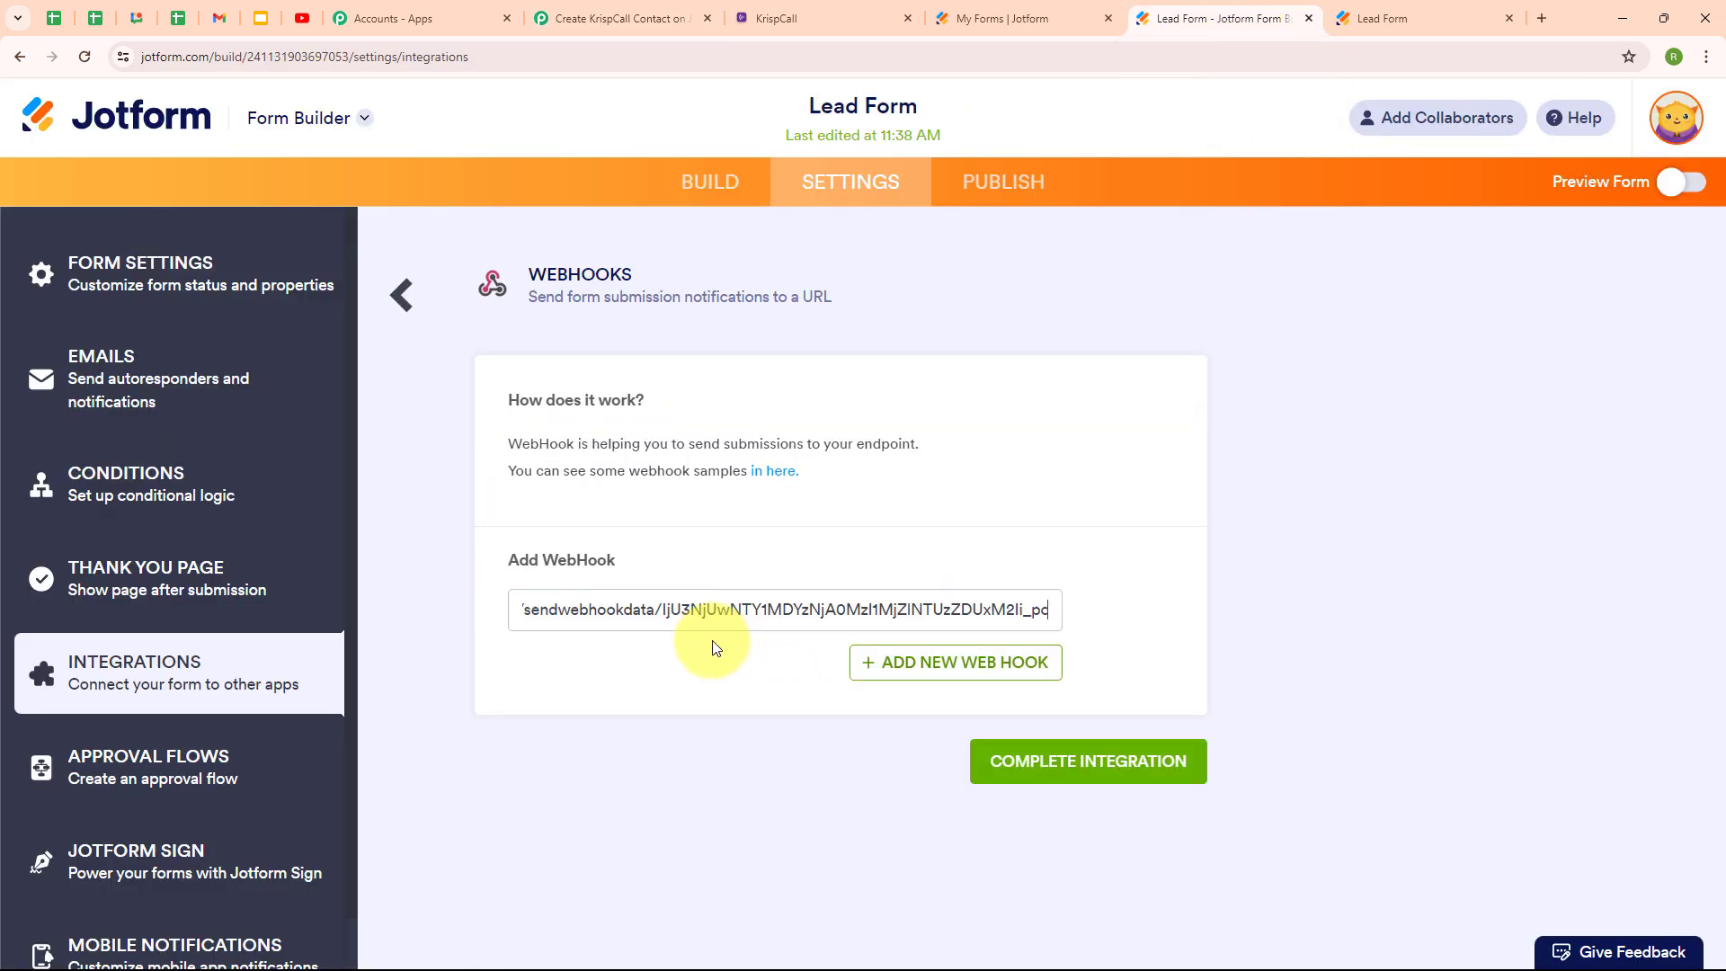
{"action": "left_click", "coordinate": [712, 642]}
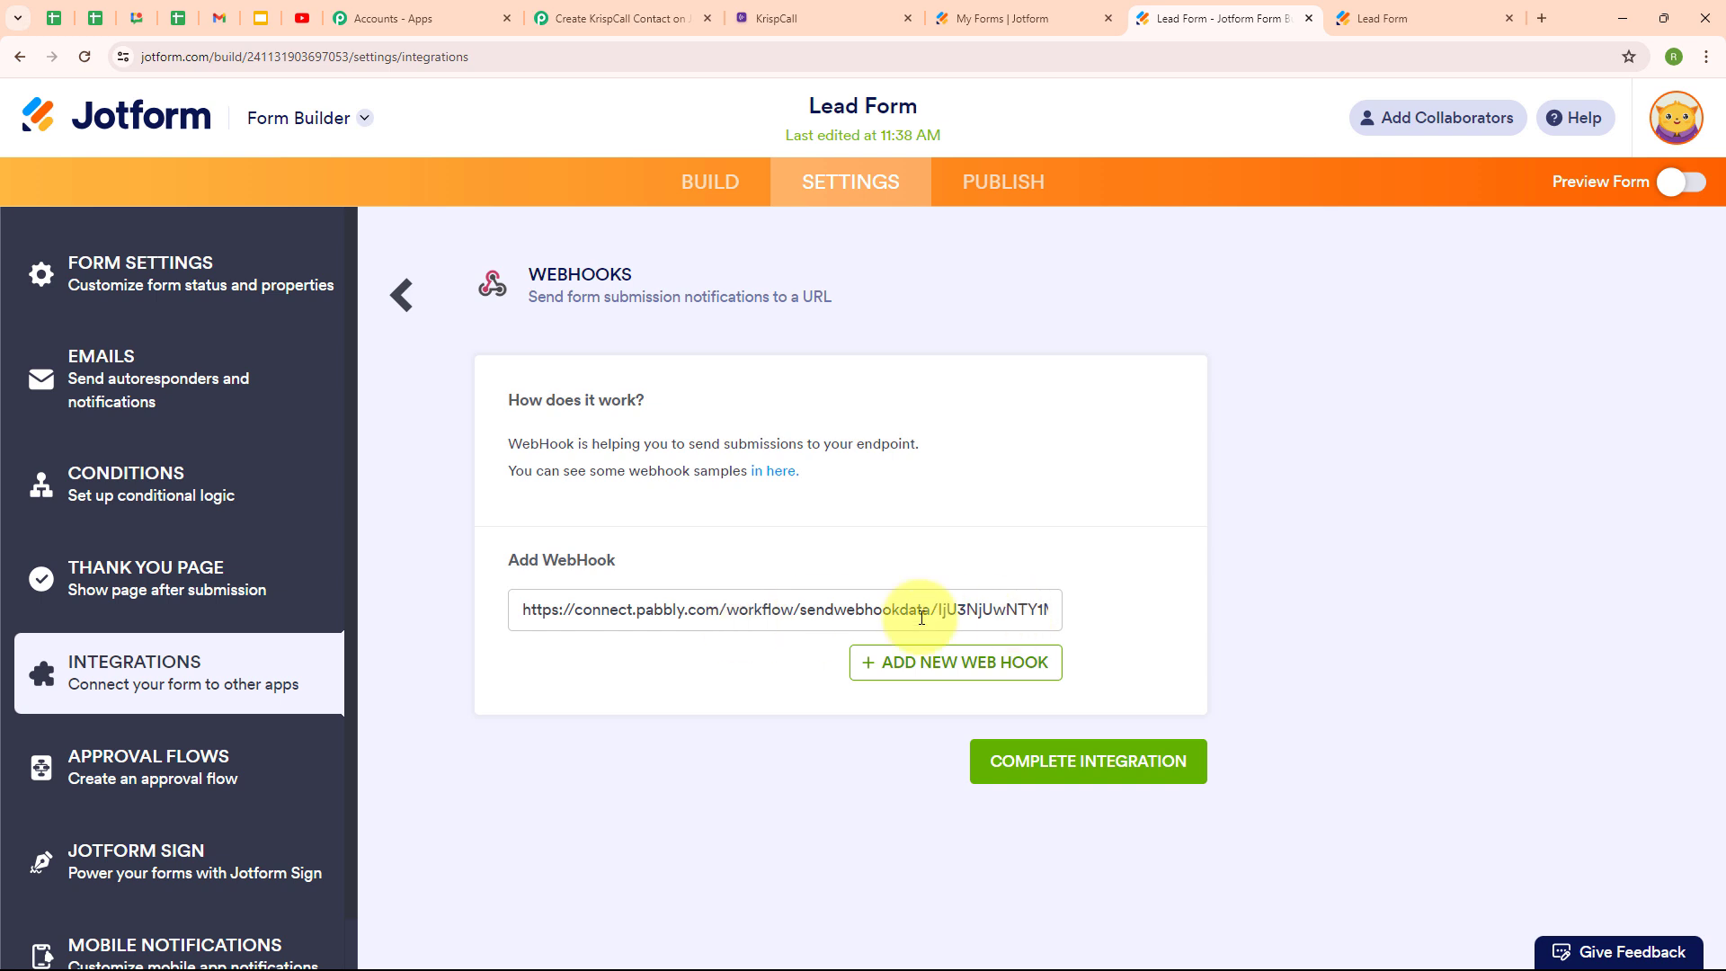
{"action": "left_click", "coordinate": [1114, 773]}
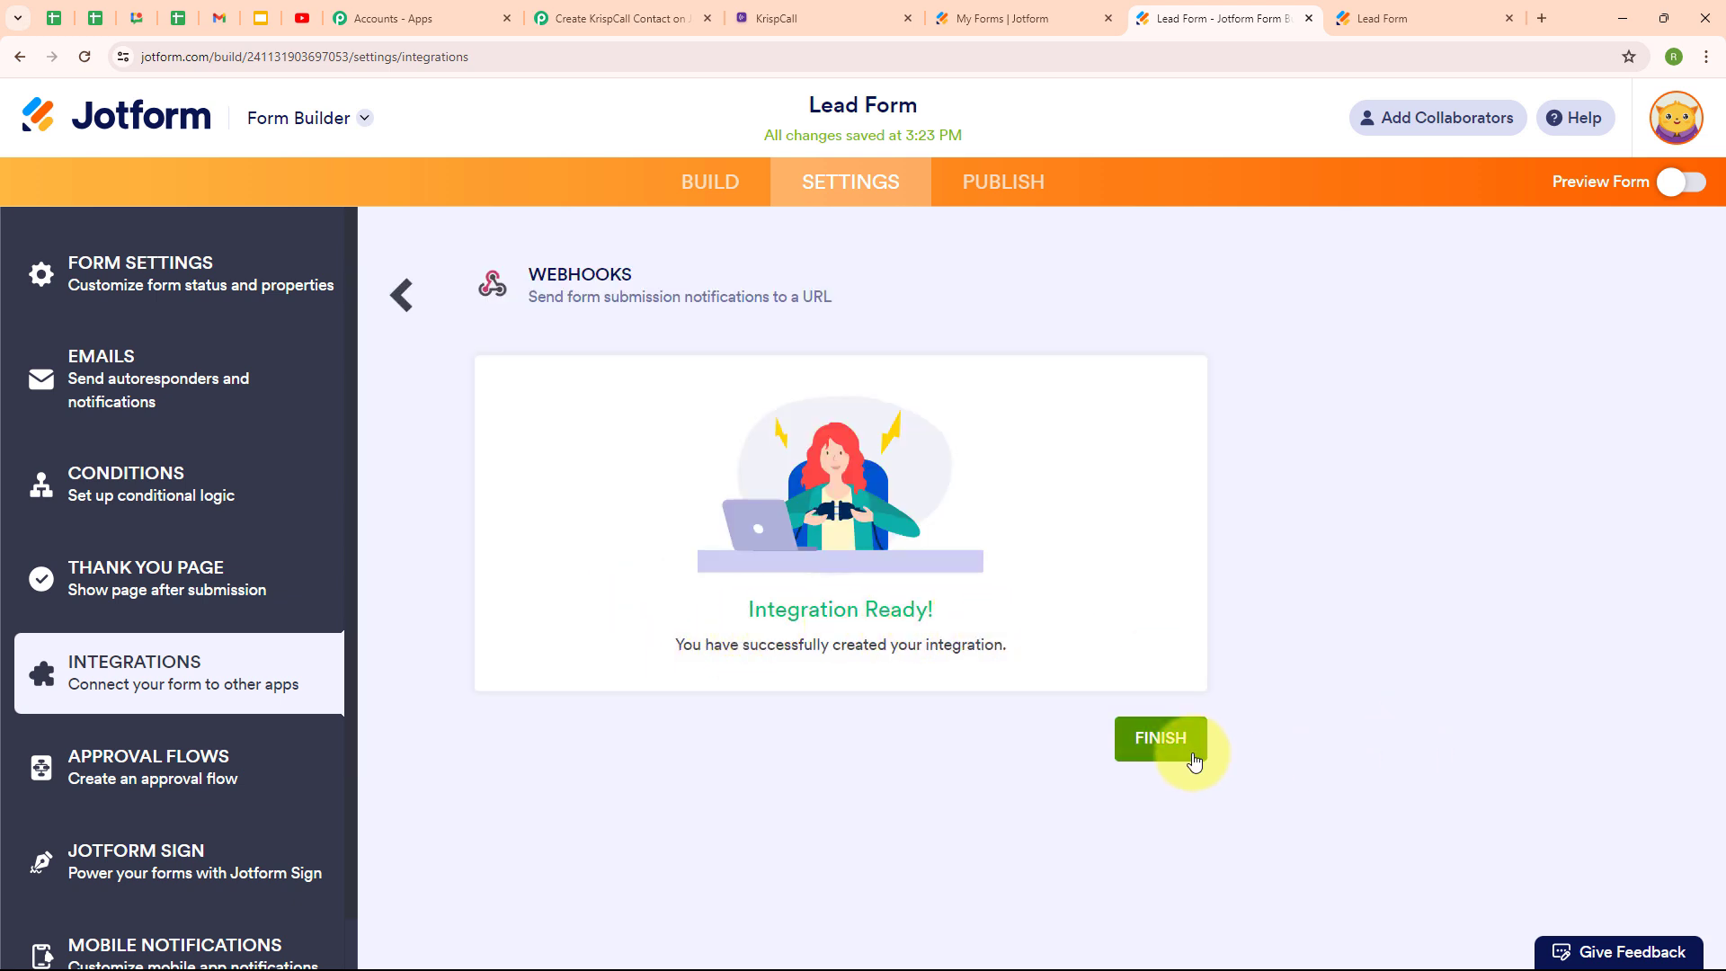
Finish the Jotform webhook setup and return to Pabbly's Waiting For Webhook Response button.
{"action": "left_click", "coordinate": [1161, 739]}
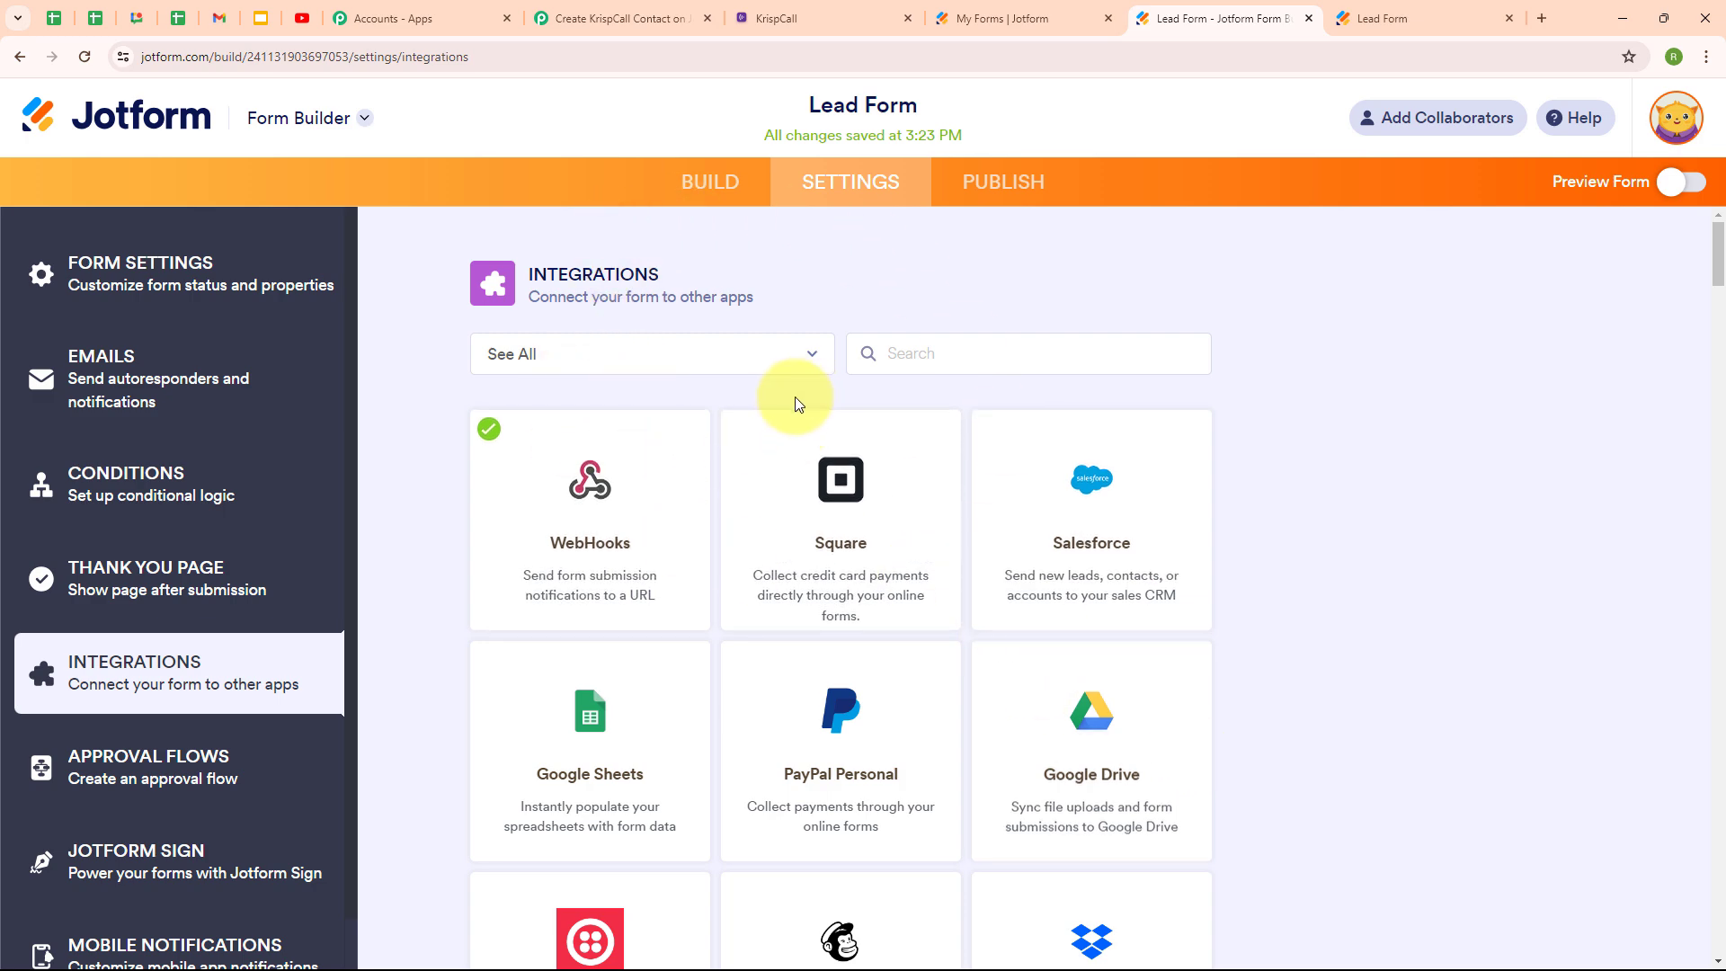
{"action": "left_click", "coordinate": [620, 18]}
{"action": "scroll", "coordinate": [842, 547], "scroll_direction": "down", "scroll_amount": 1}
{"action": "left_click", "coordinate": [843, 547]}
{"action": "scroll", "coordinate": [842, 548], "scroll_direction": "down", "scroll_amount": 3}
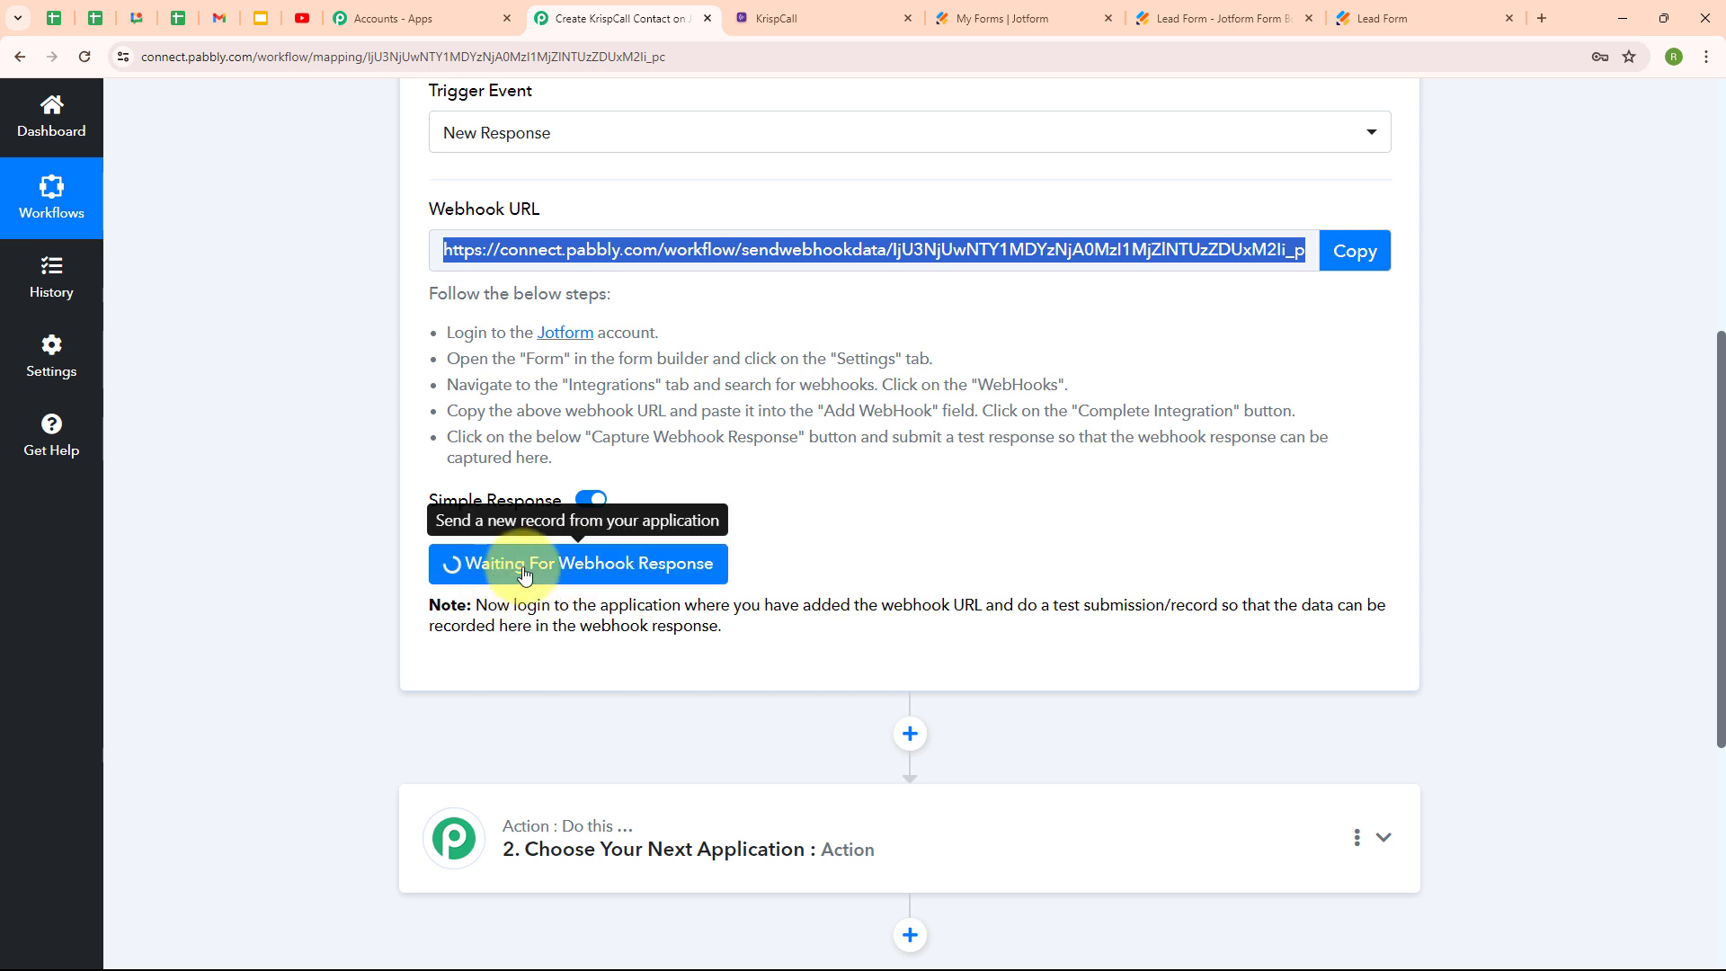
On the live Lead Form, enter a test contact's first name, last name and e-mail address.
{"action": "left_click", "coordinate": [1487, 9]}
{"action": "left_click", "coordinate": [690, 563]}
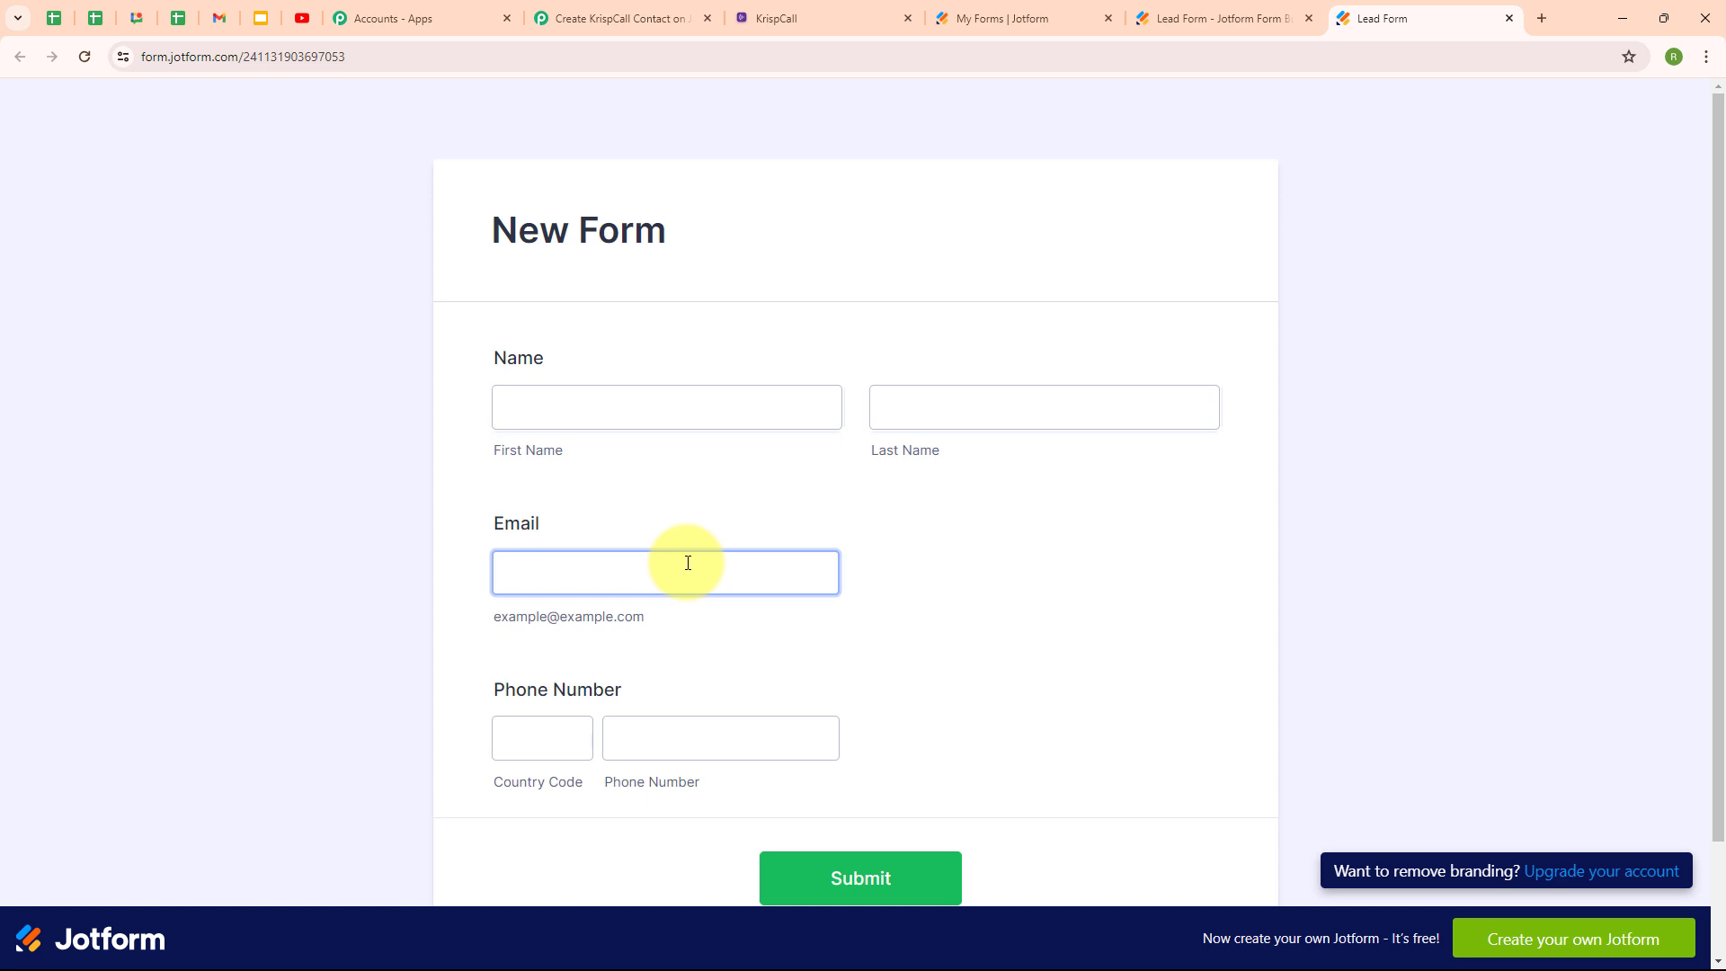
{"action": "left_click", "coordinate": [598, 391]}
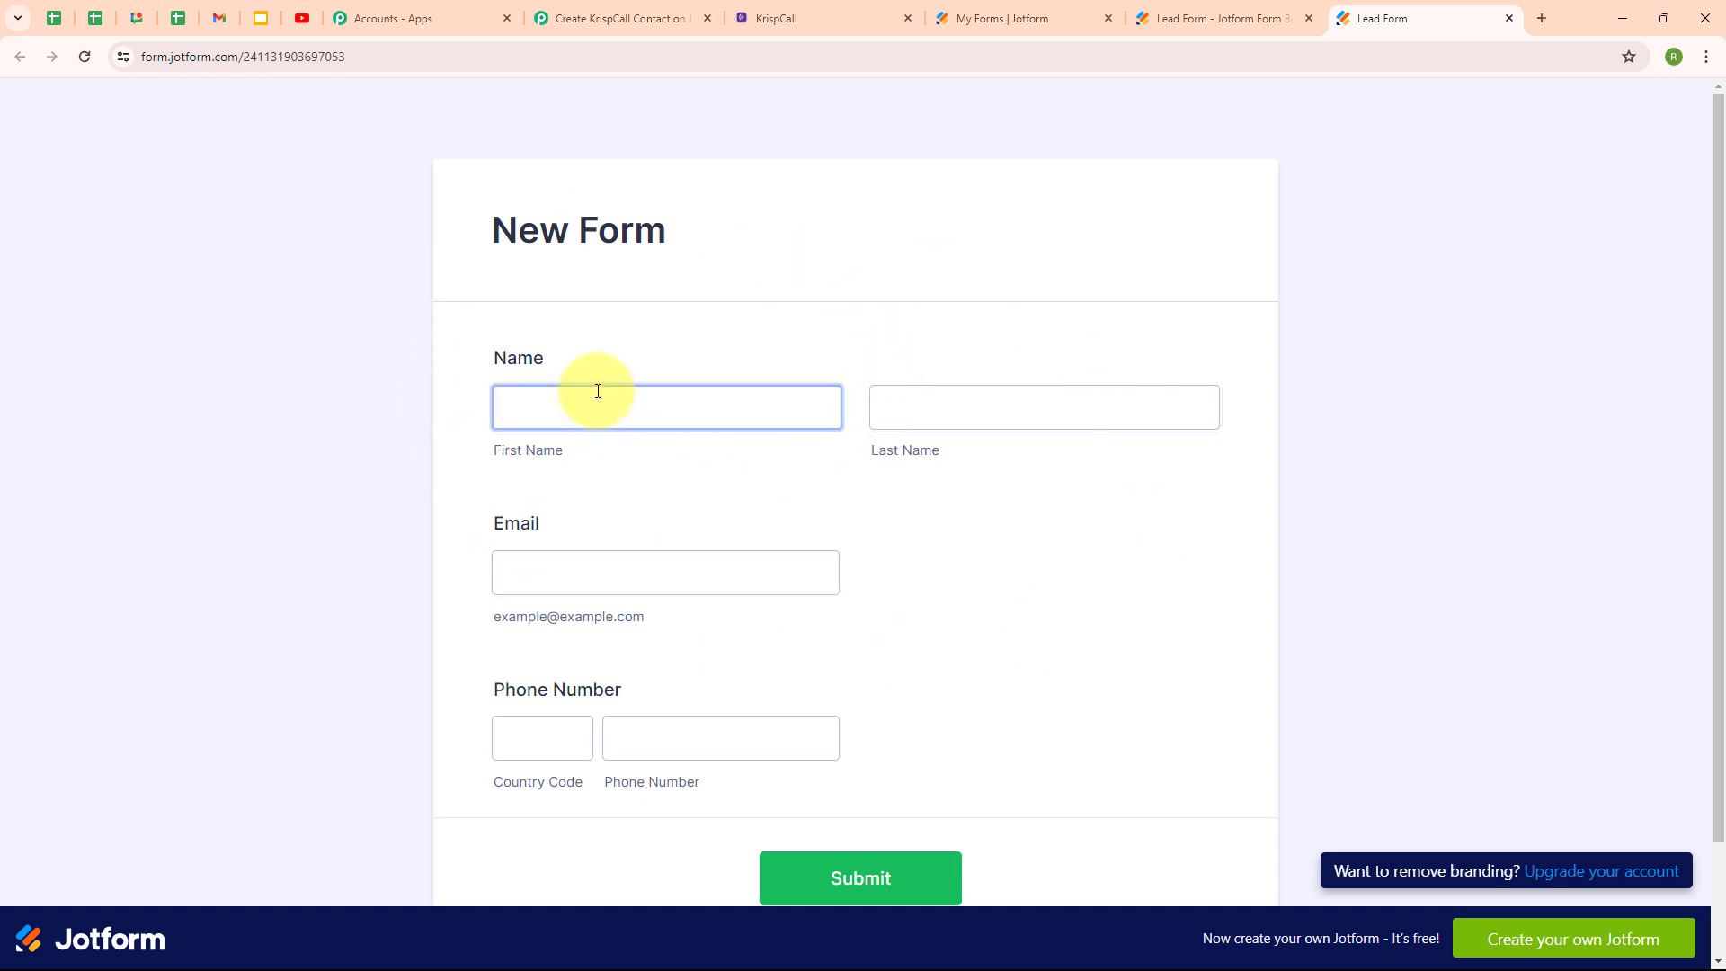
{"action": "left_click", "coordinate": [598, 398]}
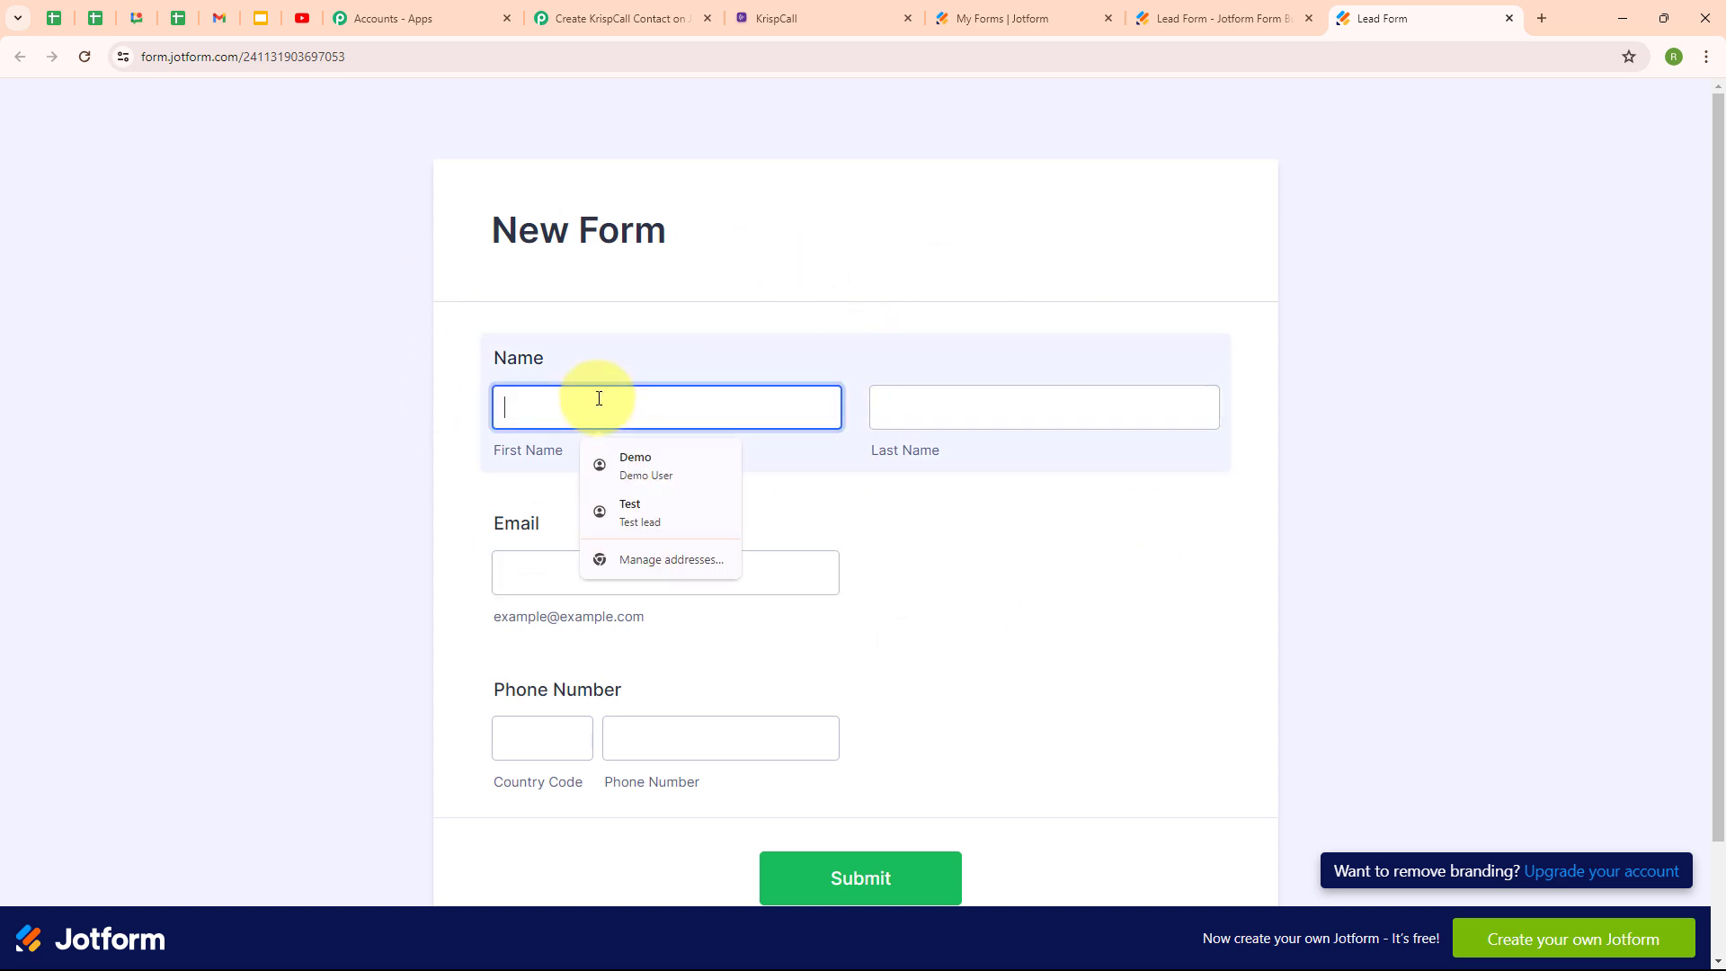
{"action": "type", "text": "Smart"}
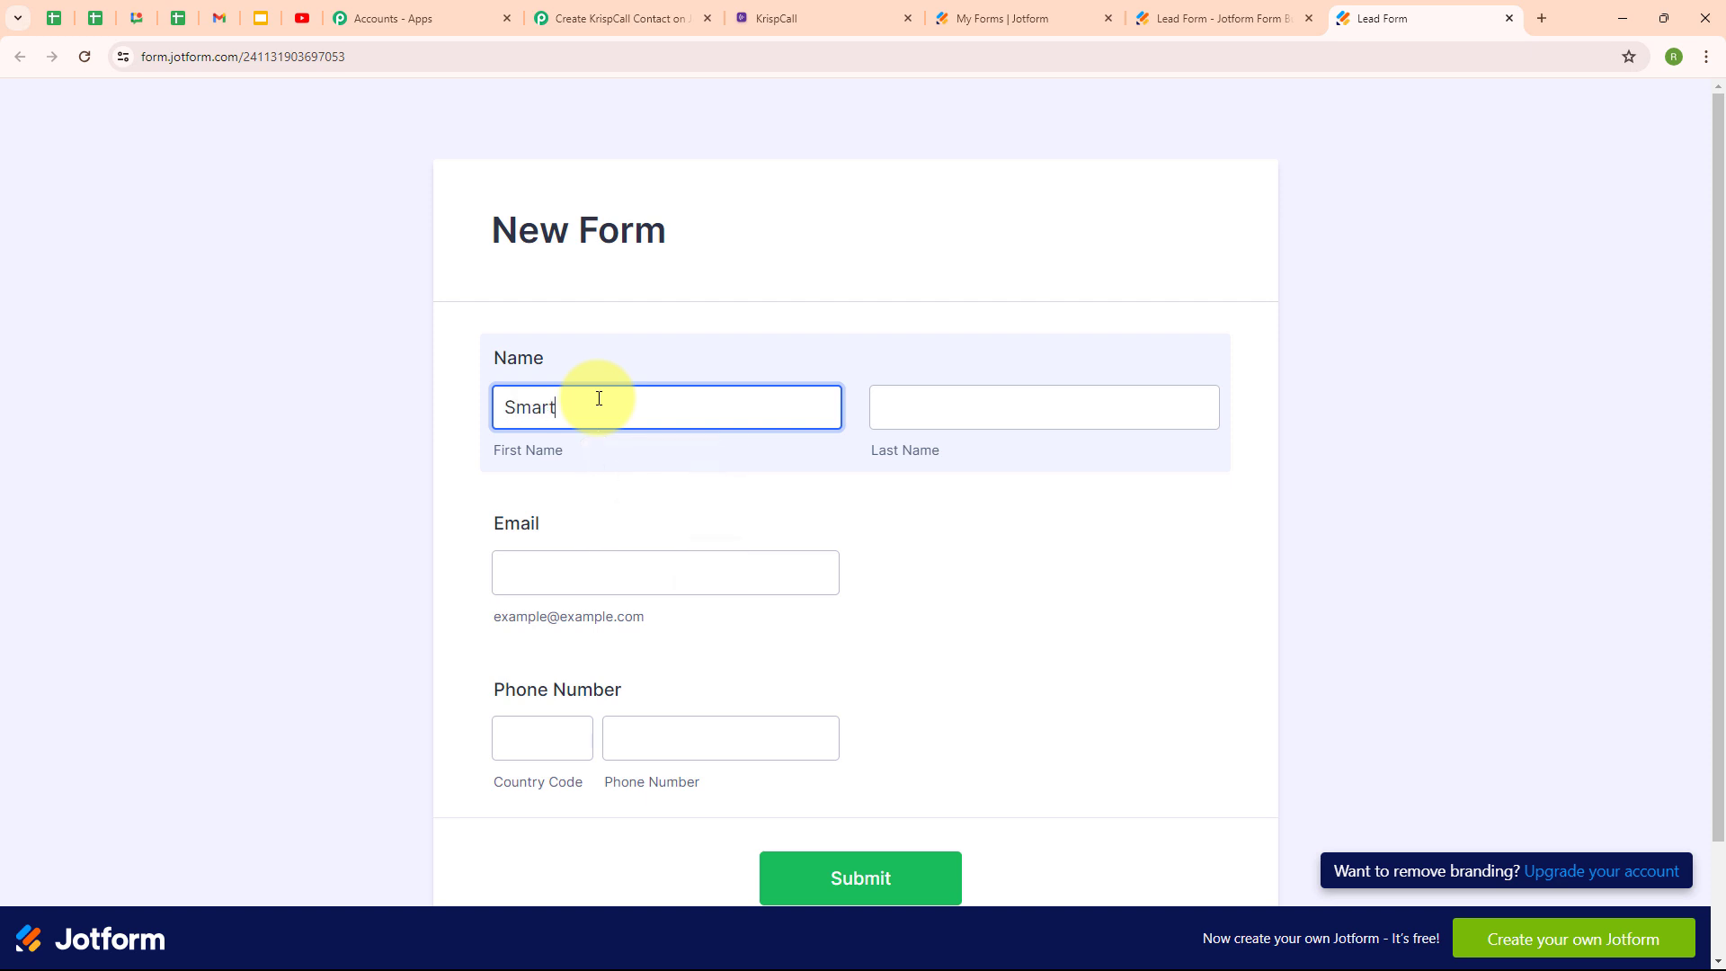
{"action": "left_click", "coordinate": [1033, 423]}
{"action": "type", "text": "Use"}
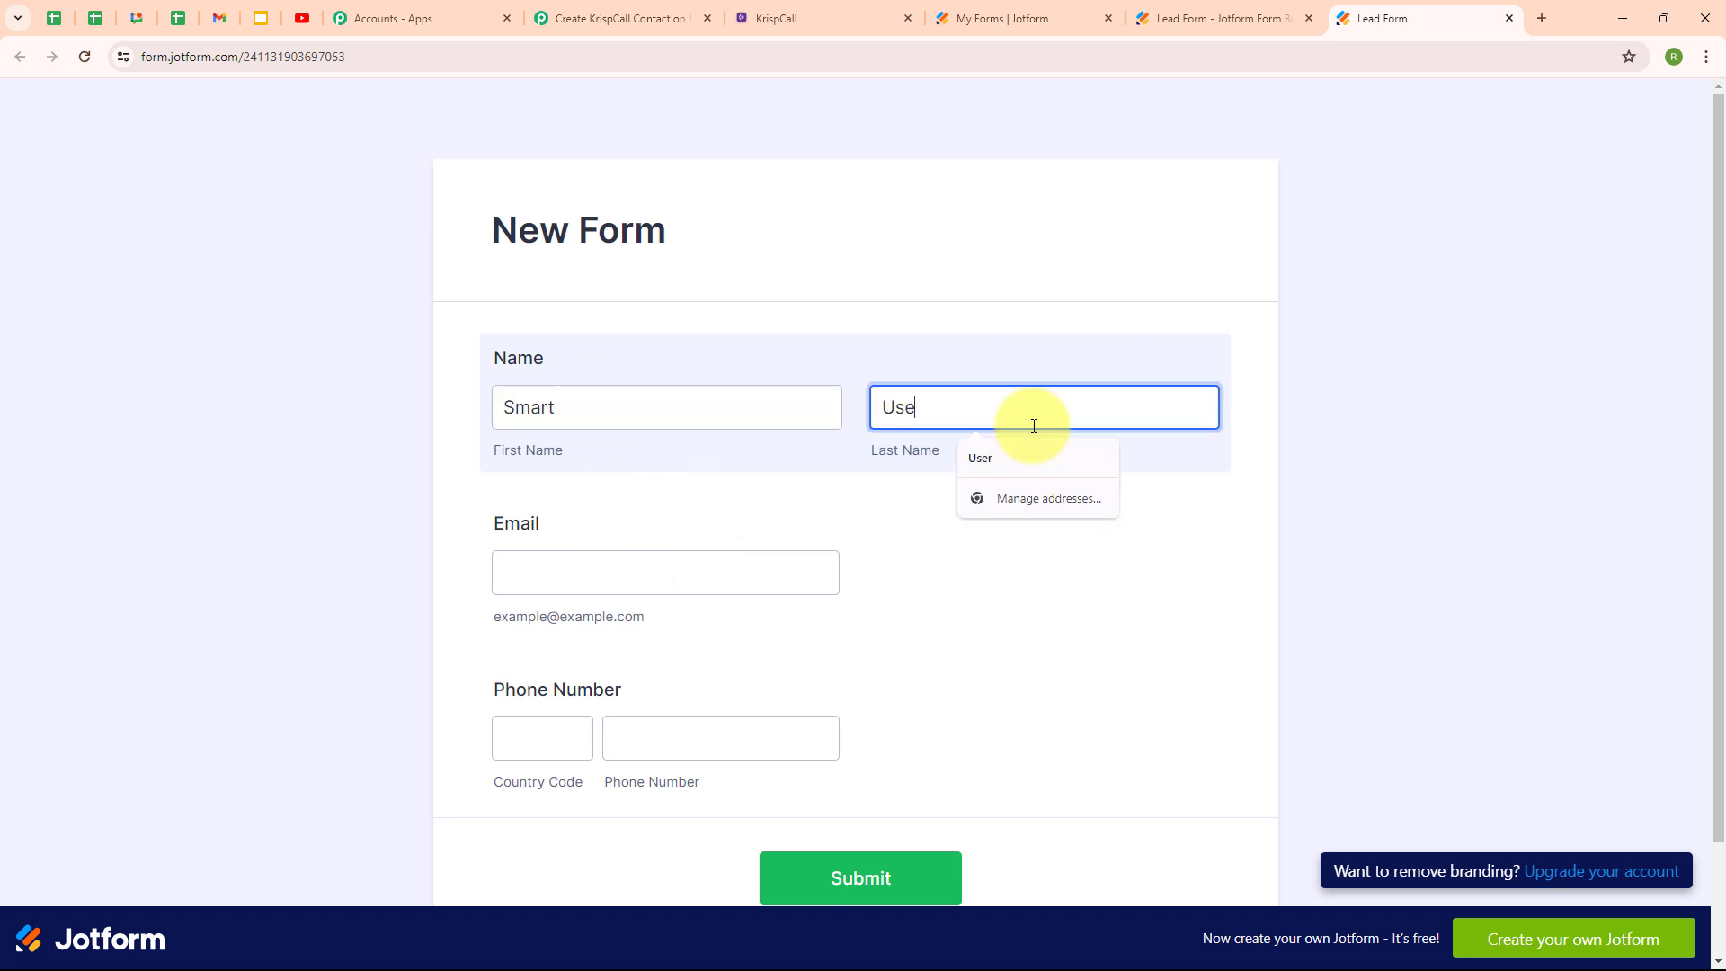
{"action": "type", "text": "r"}
{"action": "left_click", "coordinate": [658, 570]}
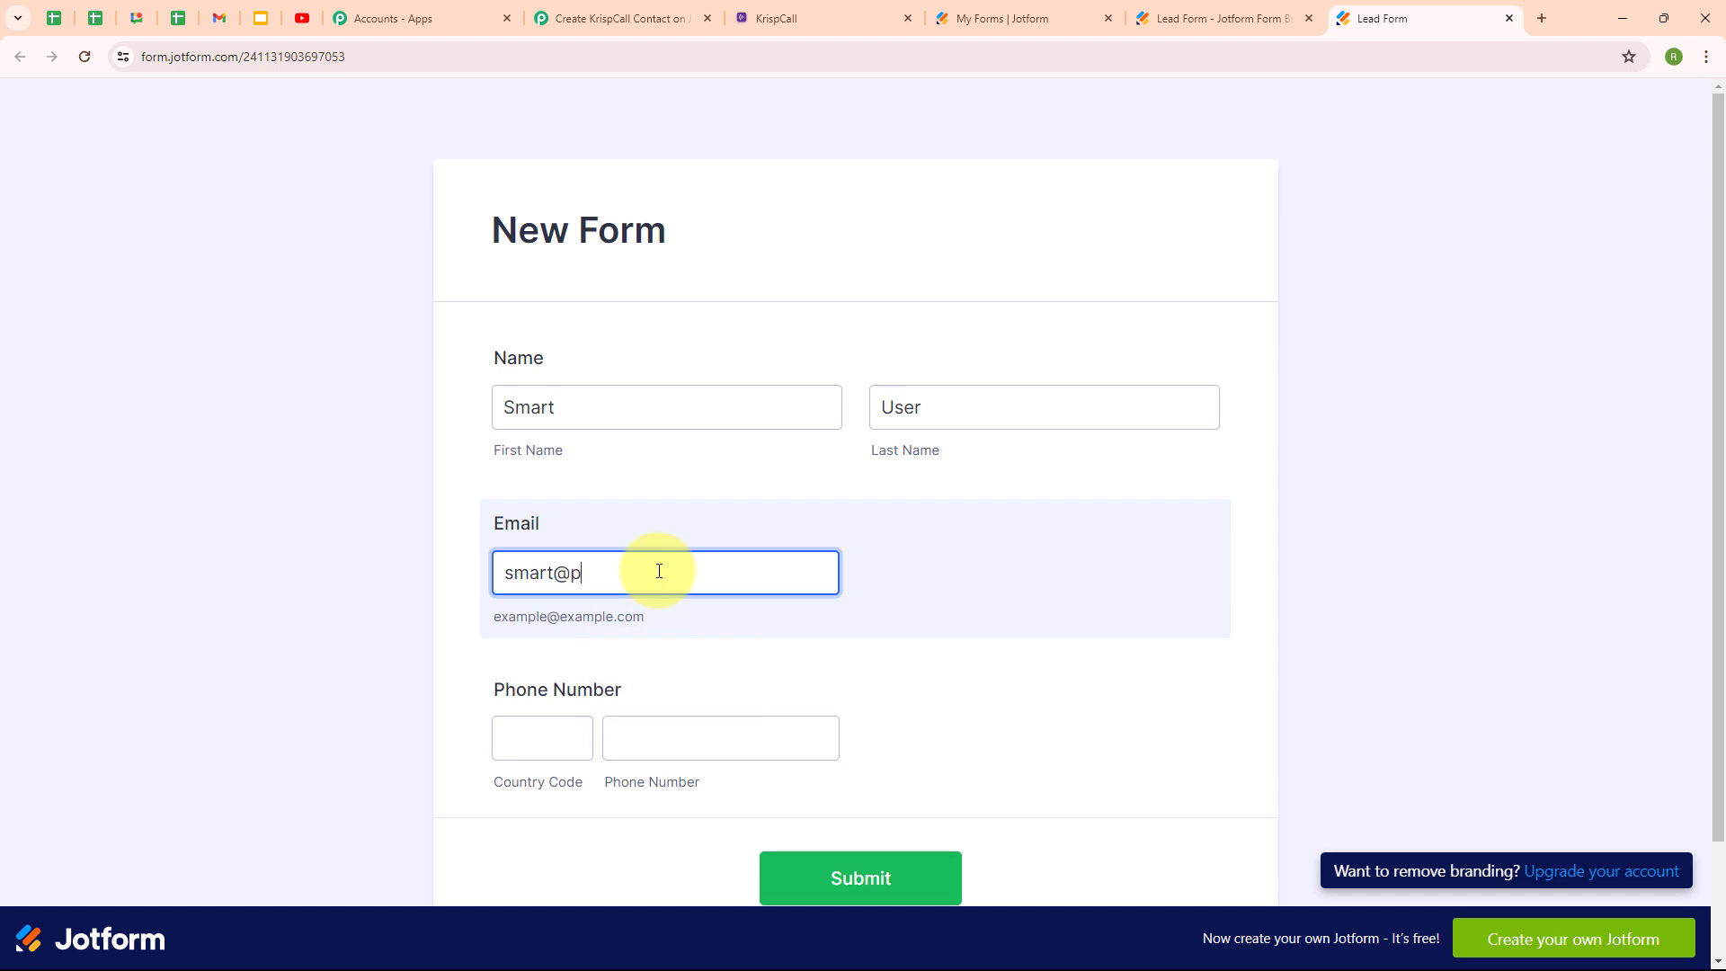
Add the +91 country code and a phone number, then submit to reach the Thank You message.
{"action": "left_click", "coordinate": [563, 728]}
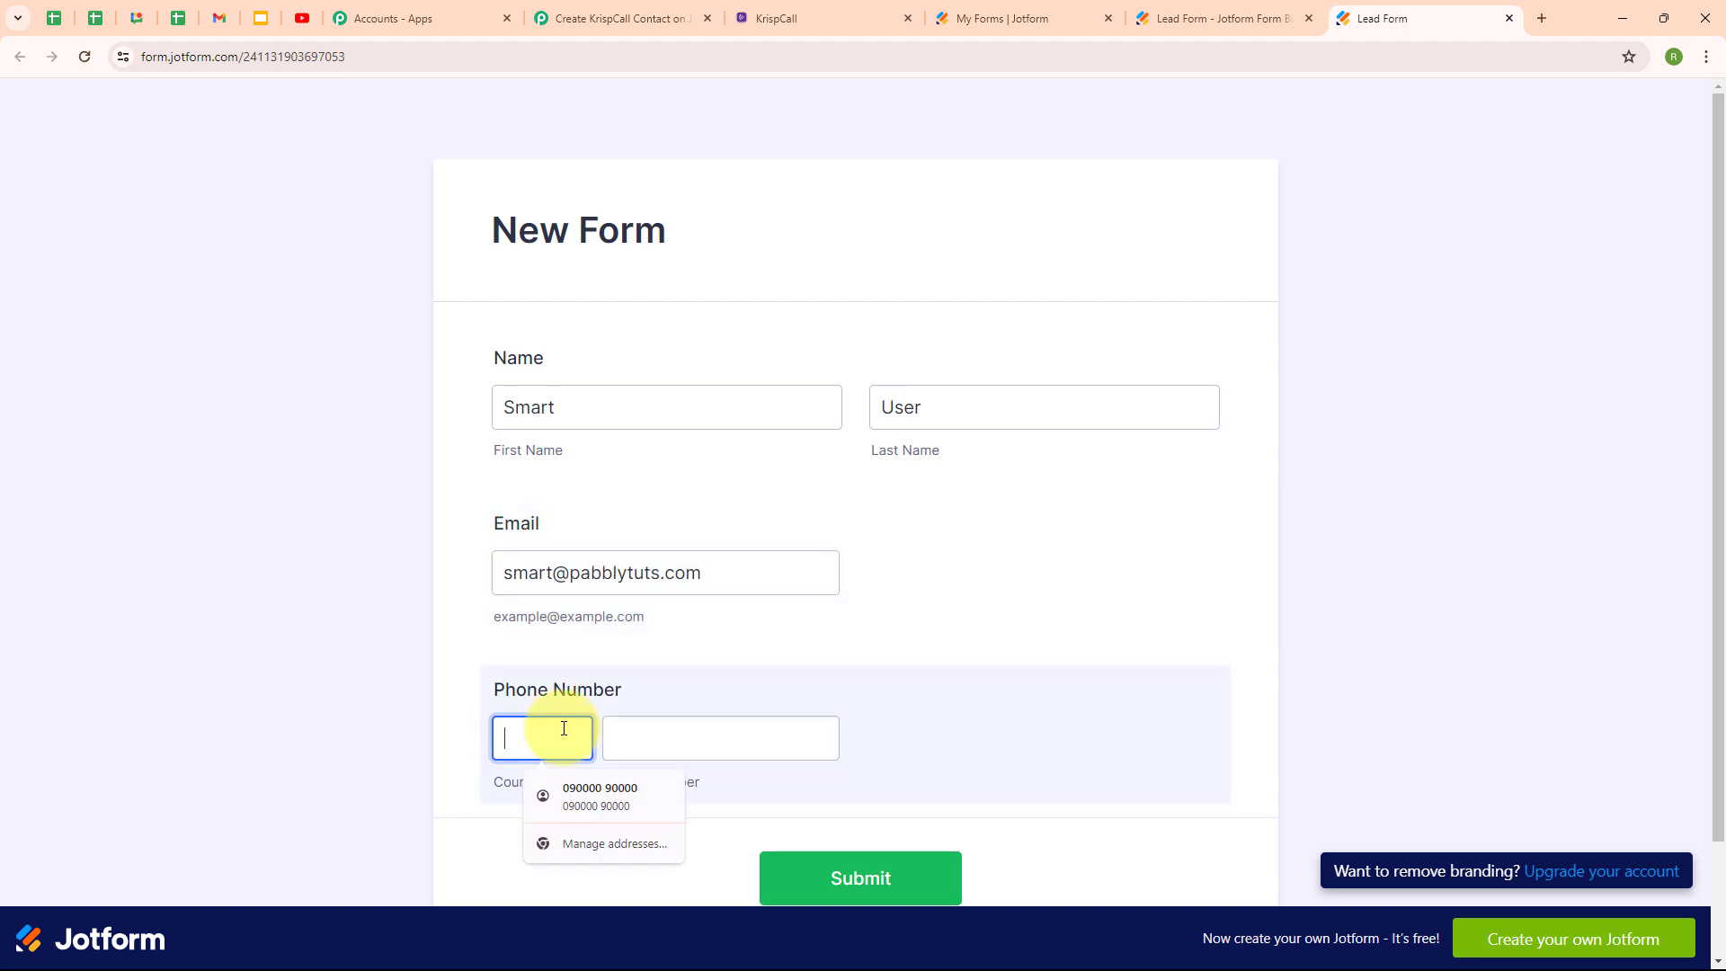
{"action": "type", "text": "+91"}
{"action": "left_click", "coordinate": [699, 735]}
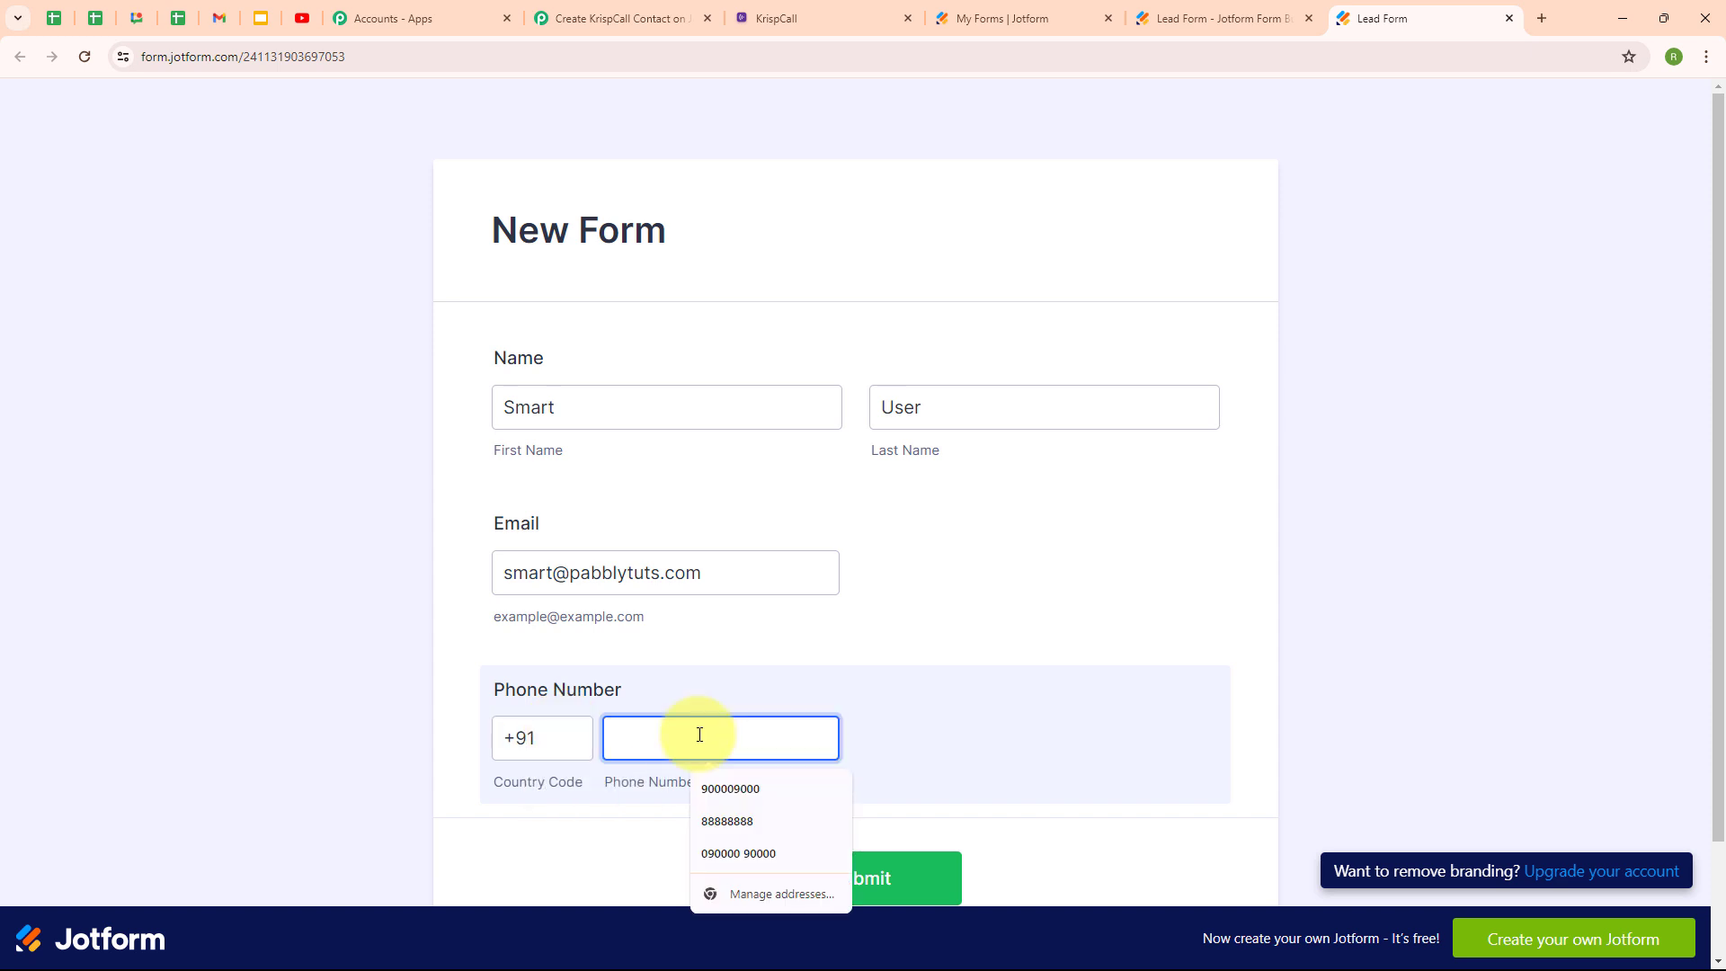
{"action": "type", "text": "8888888888"}
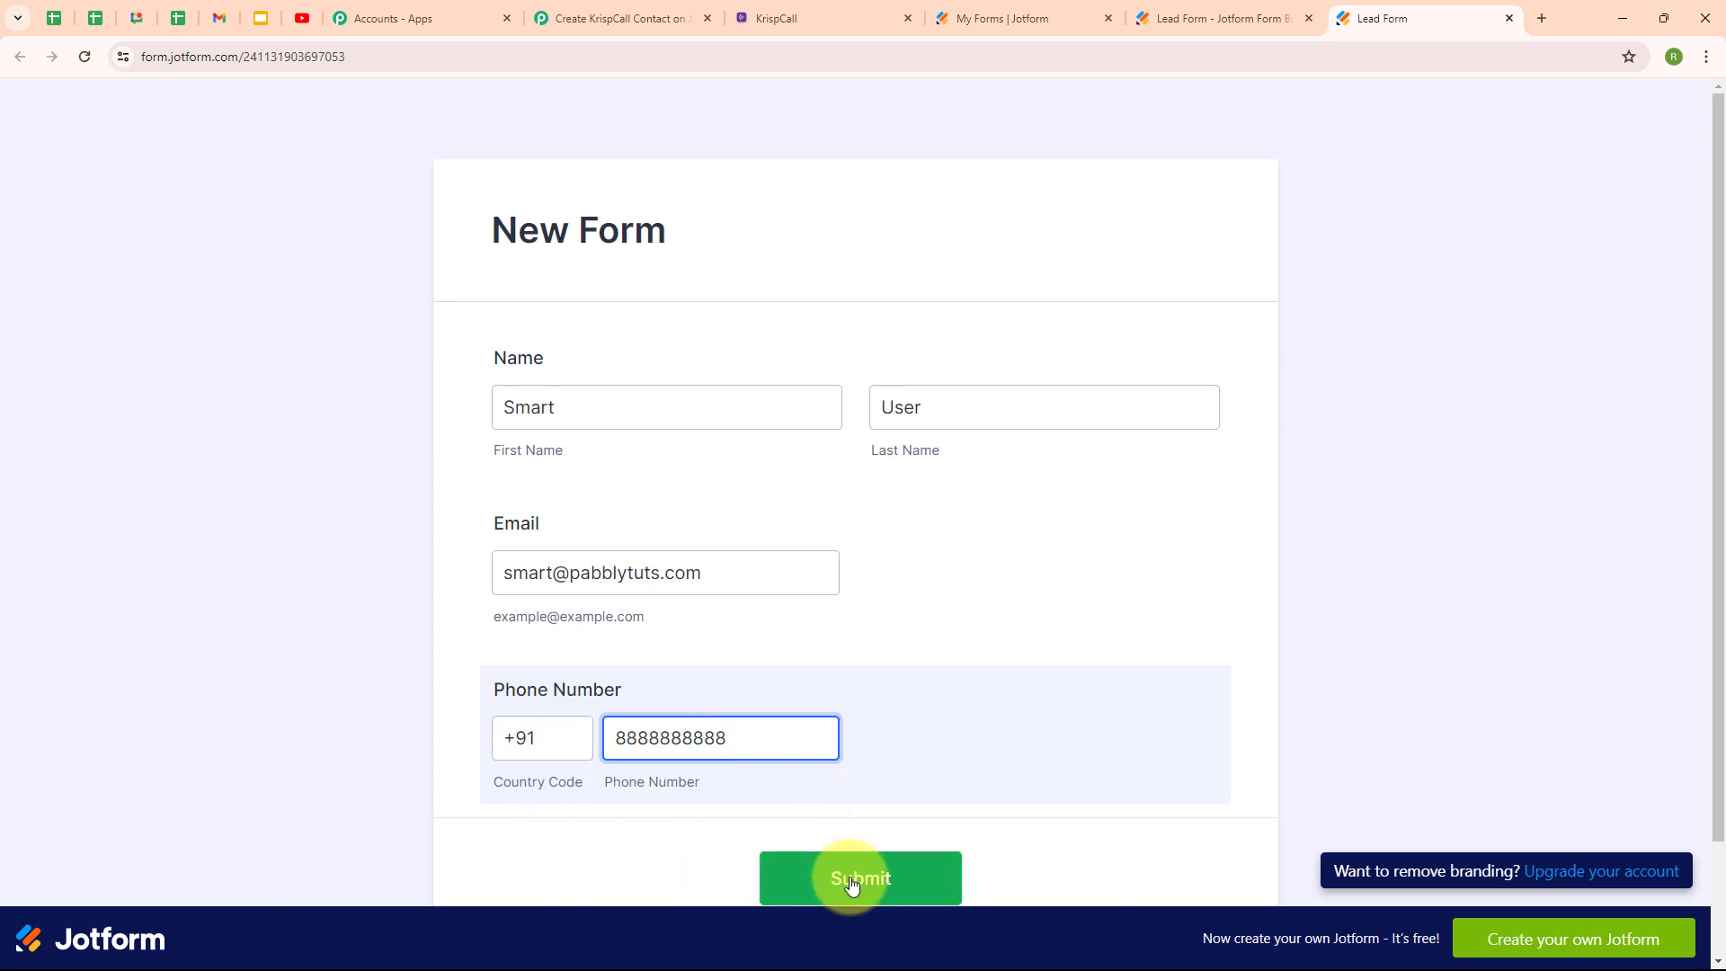
{"action": "left_click", "coordinate": [852, 883]}
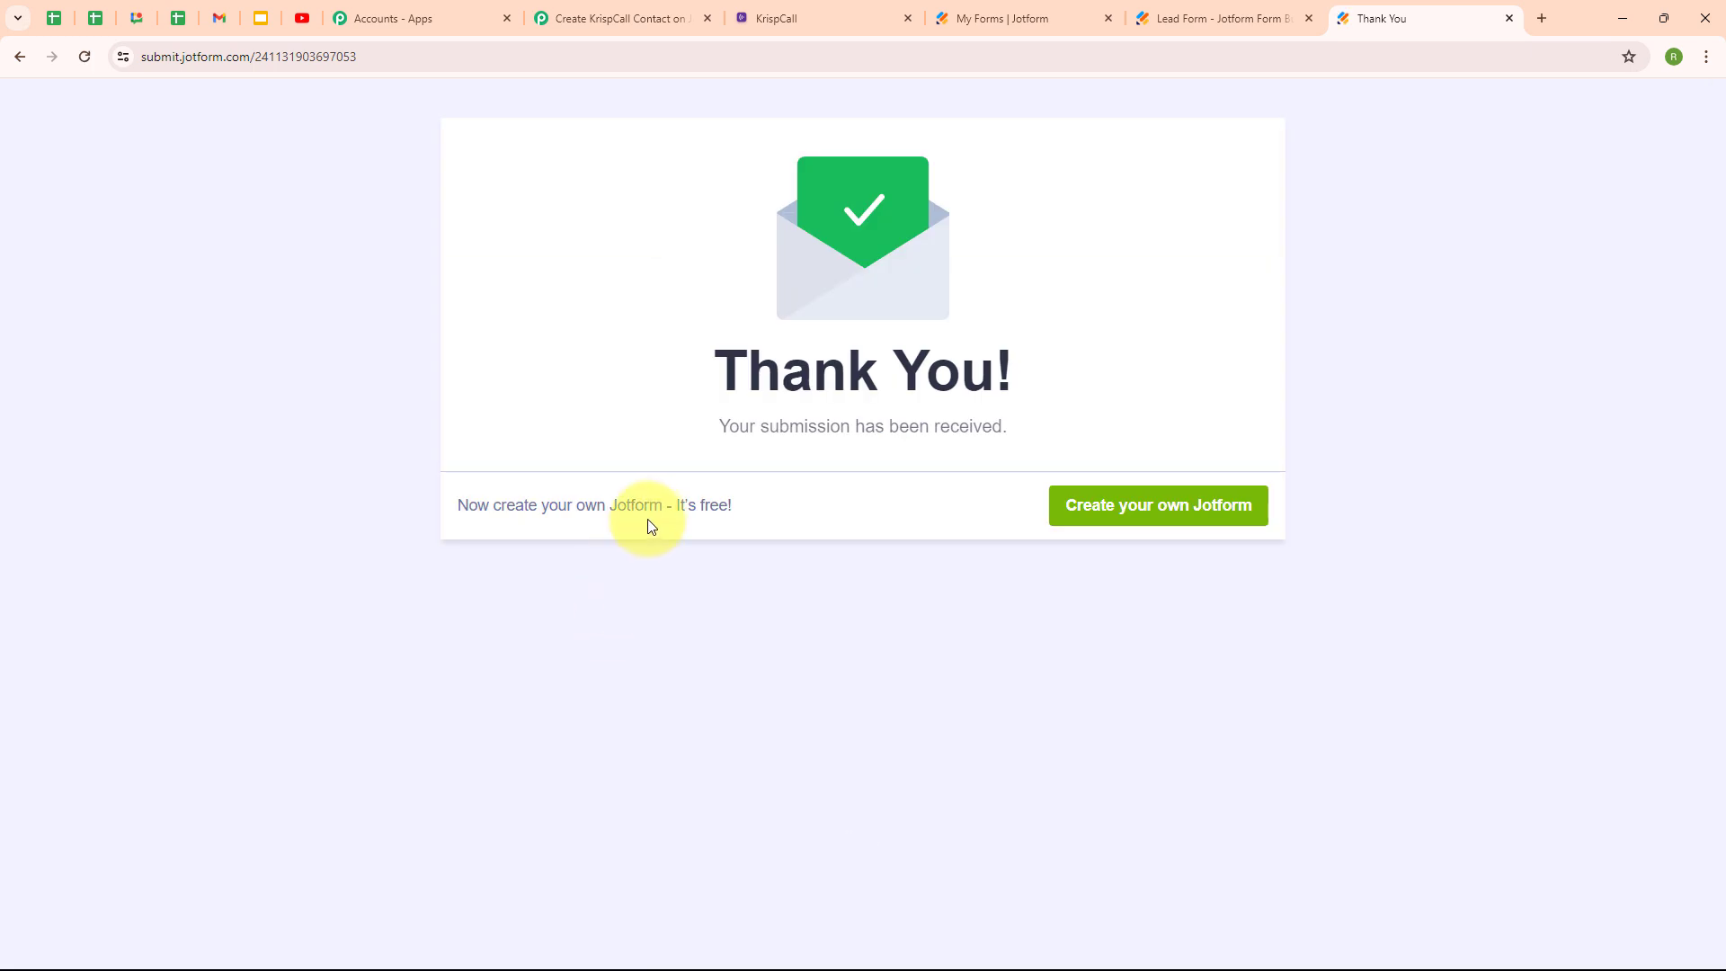
{"action": "left_click_drag", "start_coordinate": [722, 426], "coordinate": [1031, 447]}
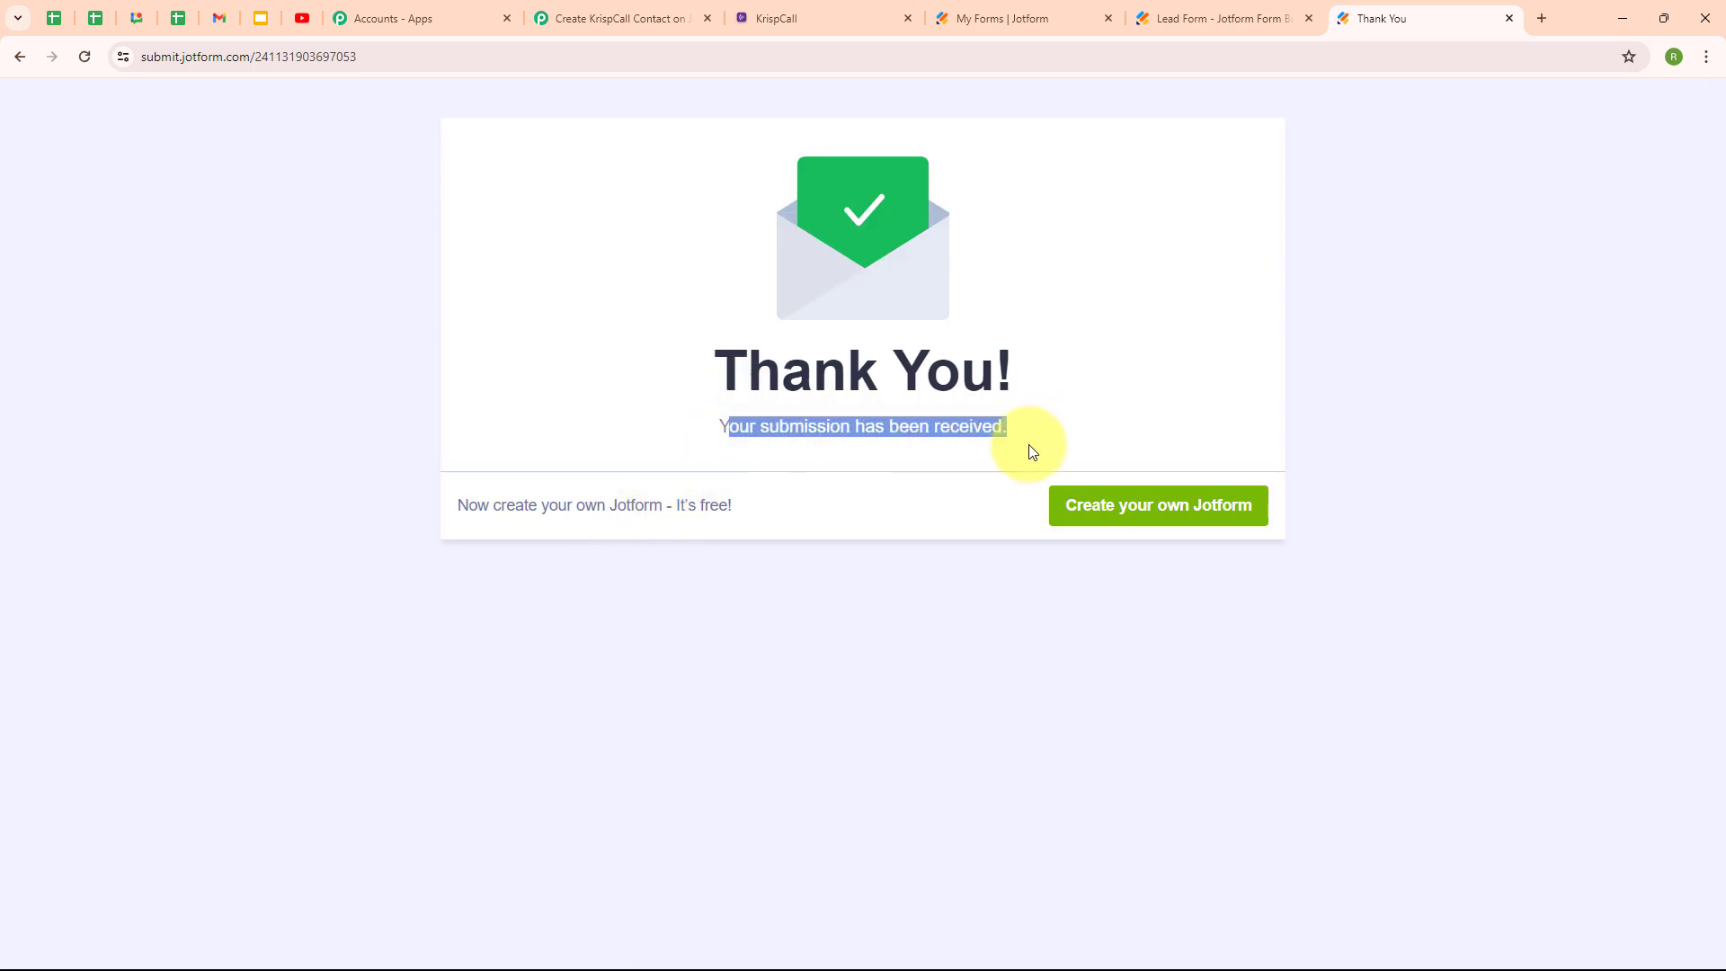
{"action": "left_click", "coordinate": [897, 490]}
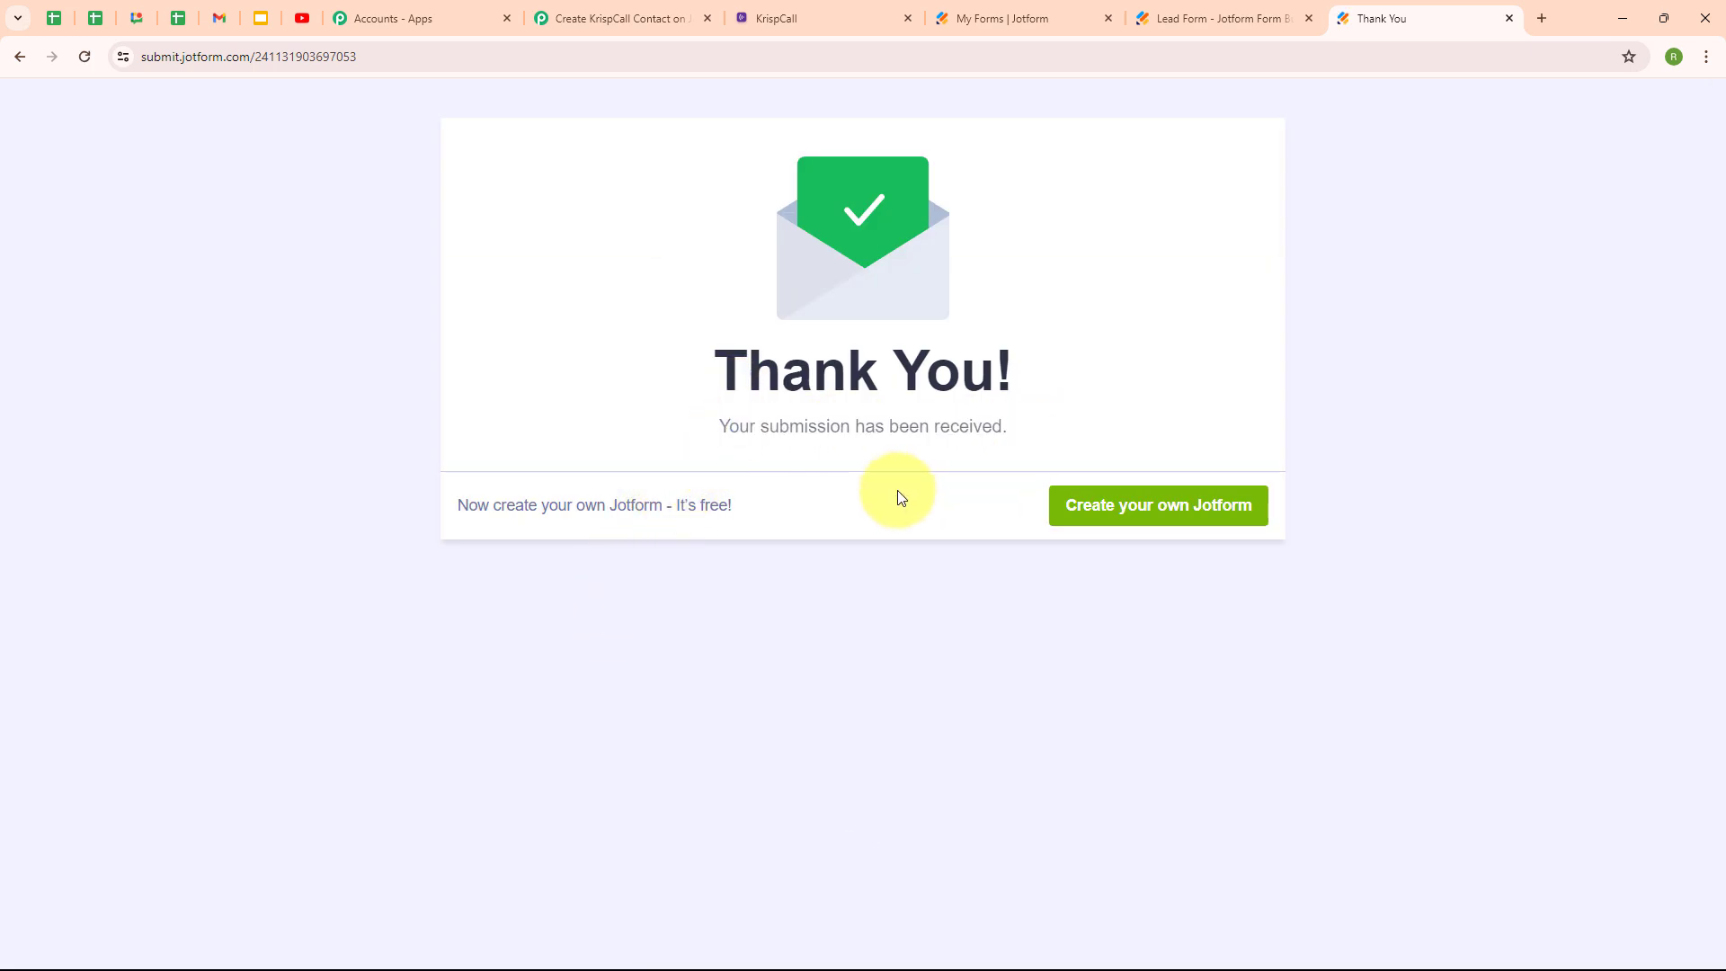
Back in Pabbly, review Response A's captured name, e-mail and phone fields.
{"action": "left_click", "coordinate": [629, 11]}
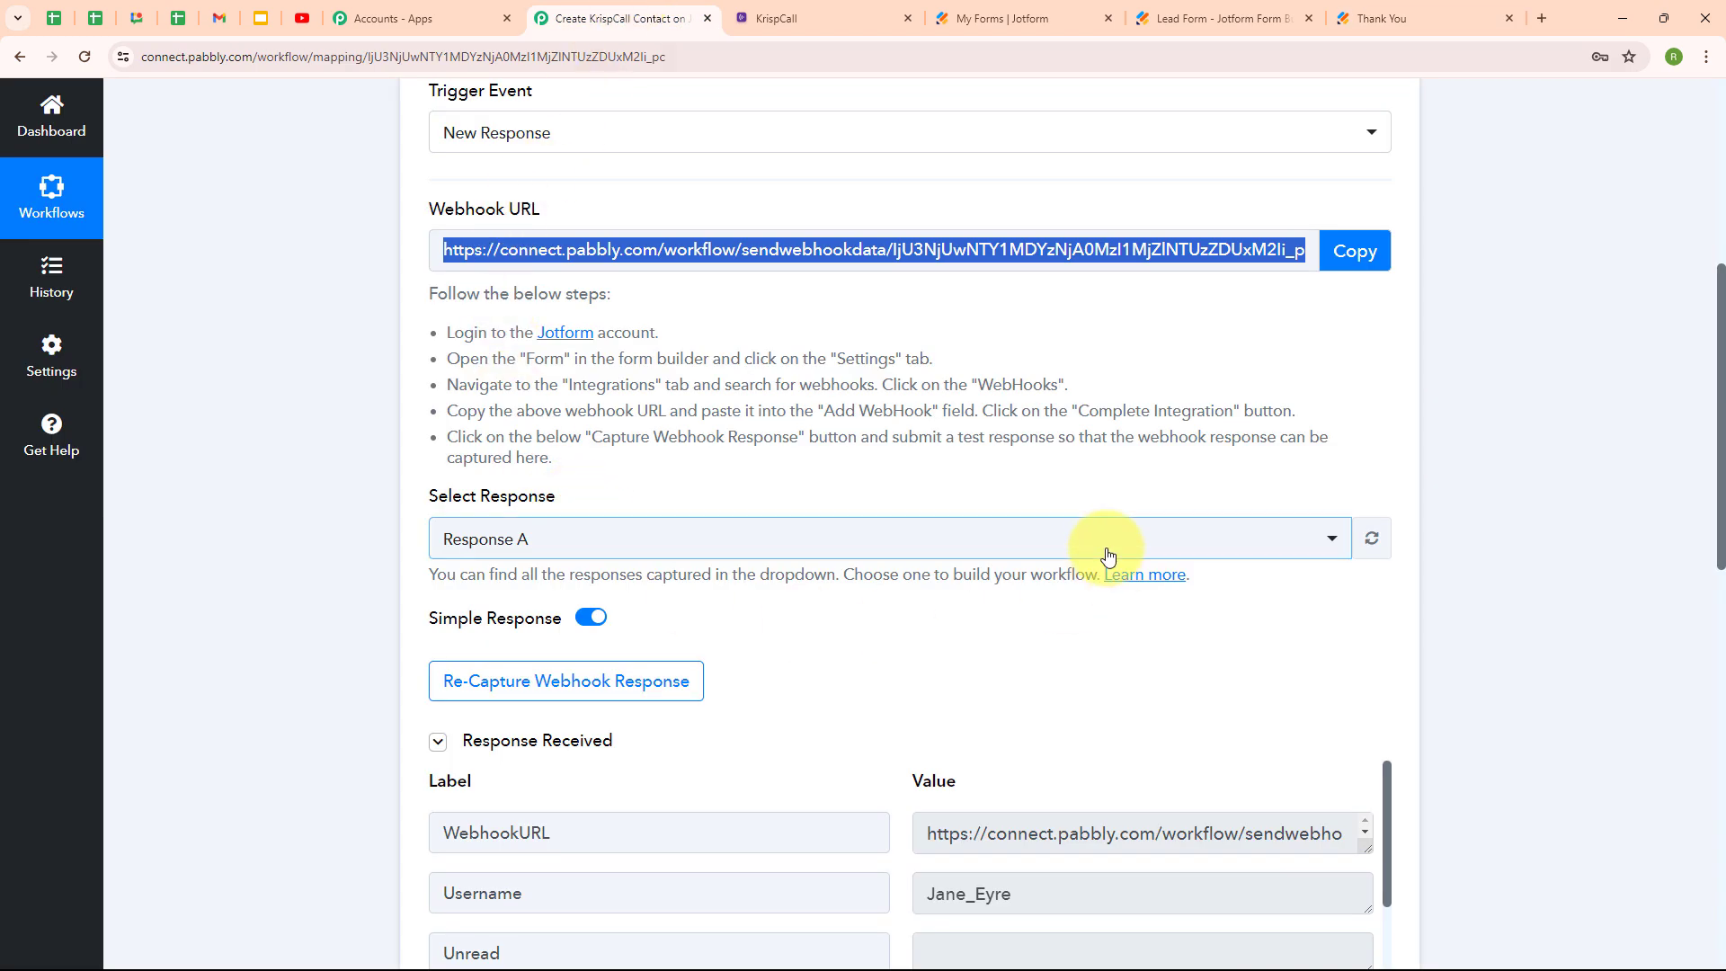
{"action": "scroll", "coordinate": [1109, 551], "scroll_direction": "down", "scroll_amount": 4}
{"action": "scroll", "coordinate": [1079, 467], "scroll_direction": "down", "scroll_amount": 5}
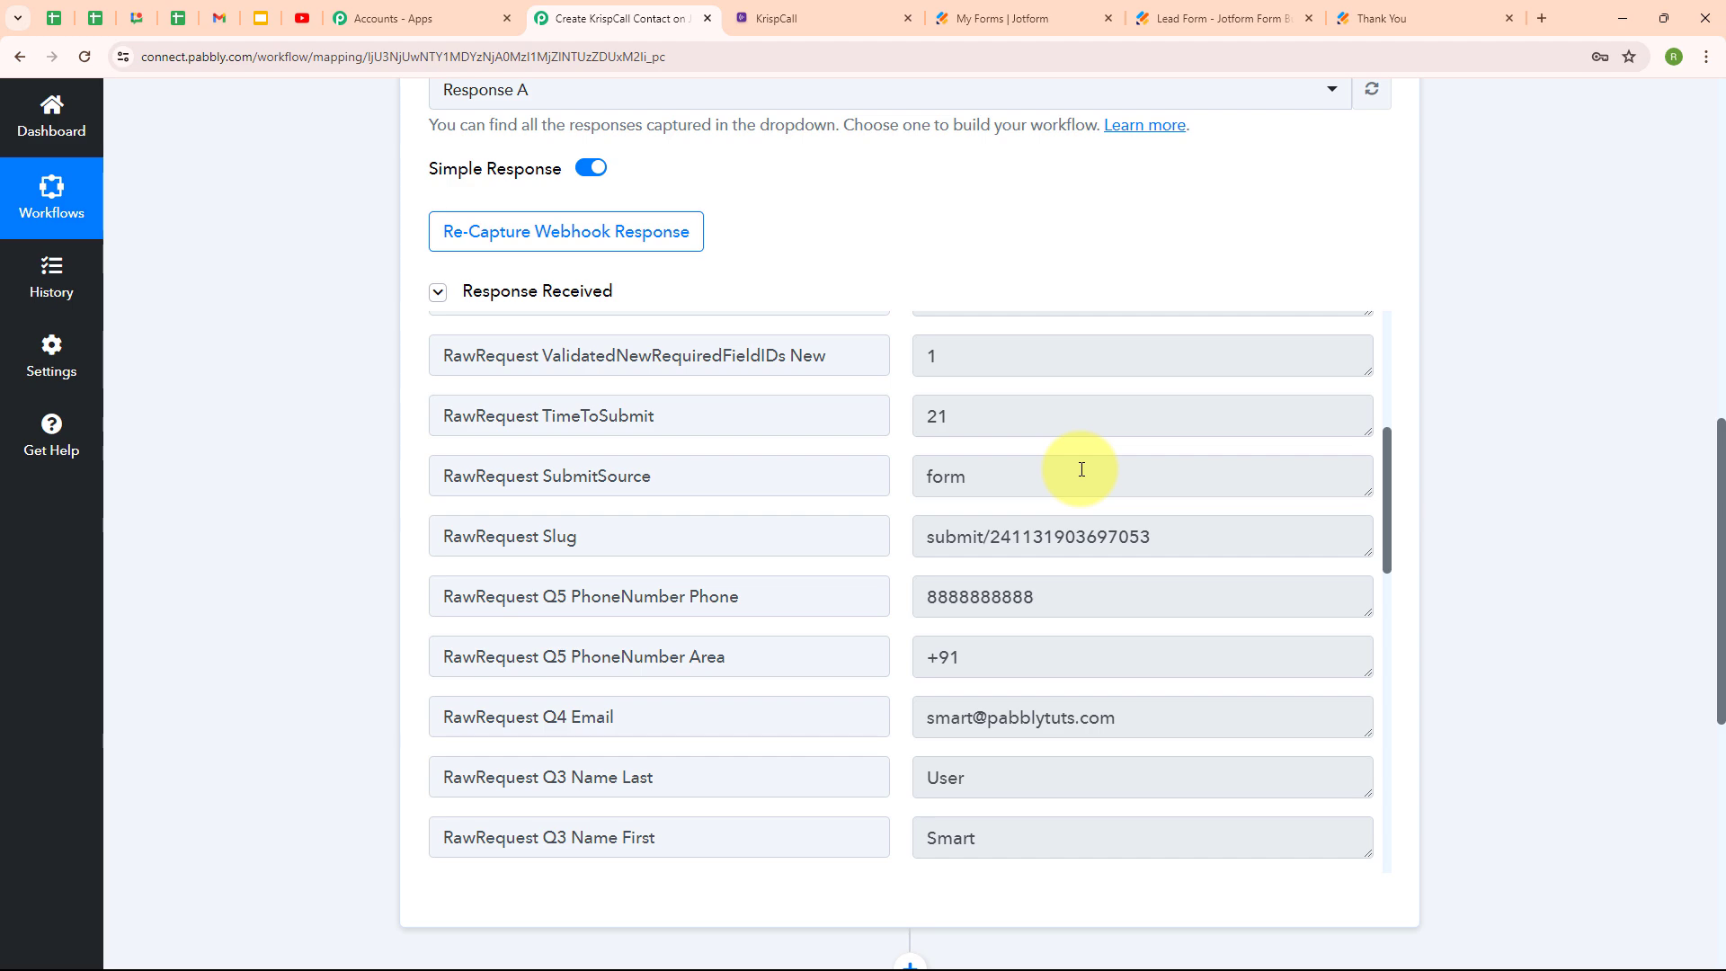
{"action": "scroll", "coordinate": [1082, 468], "scroll_direction": "down", "scroll_amount": 4}
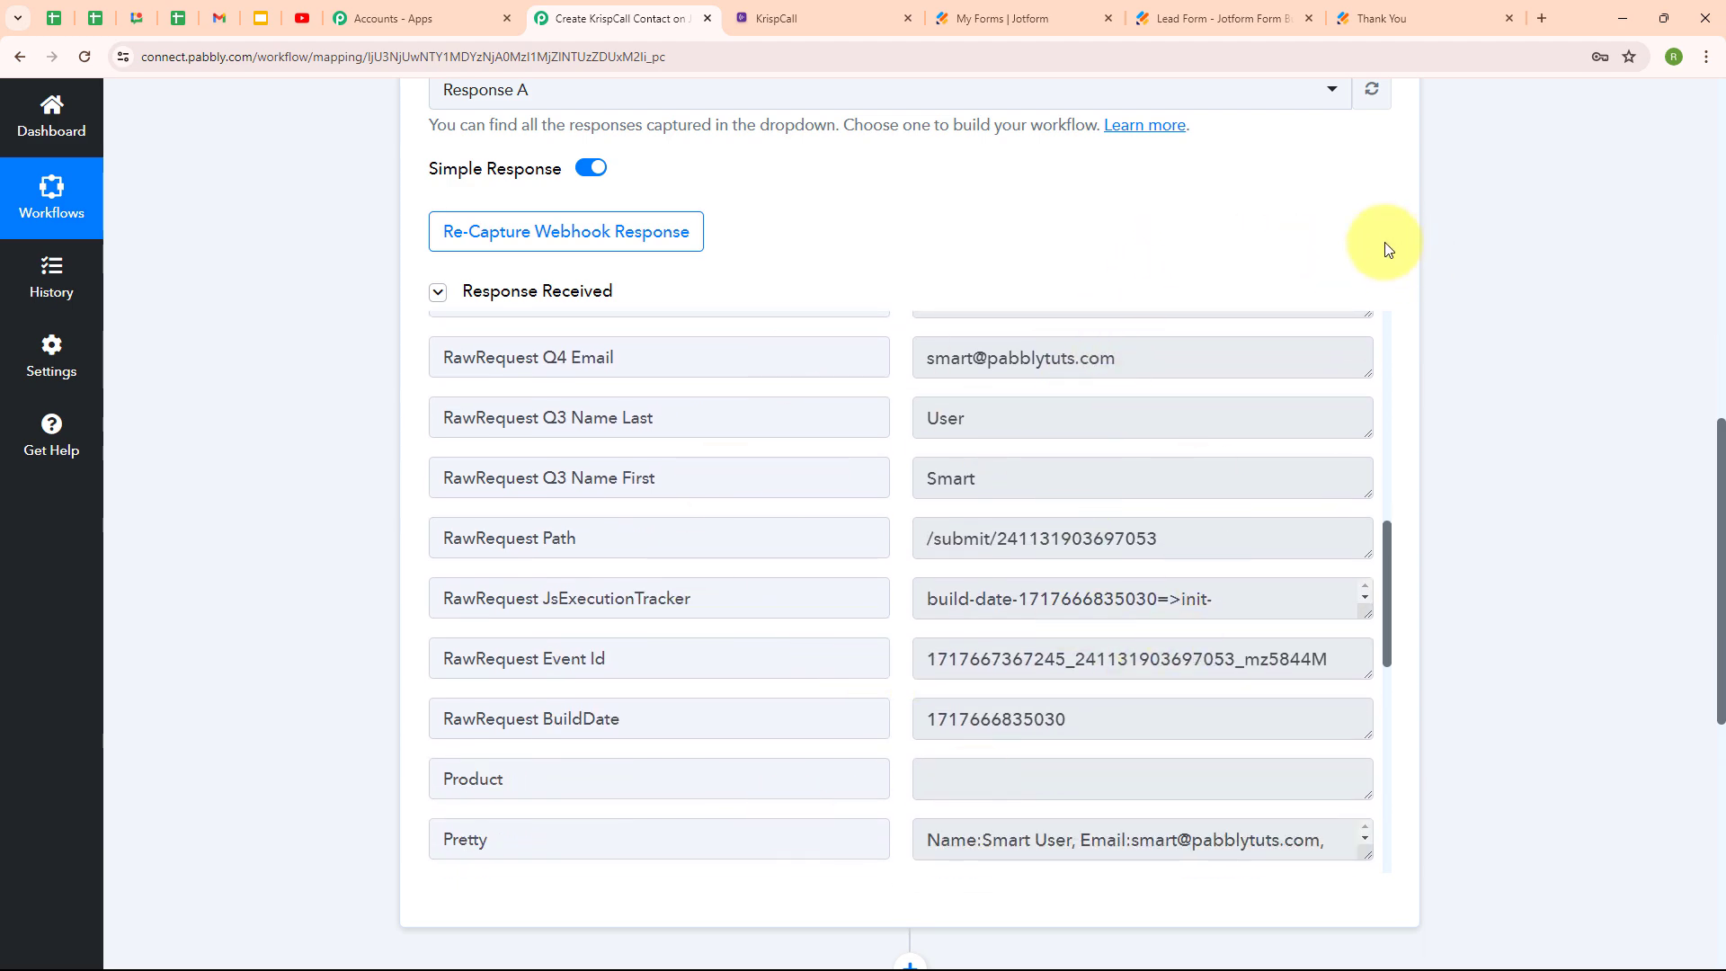
{"action": "scroll", "coordinate": [1384, 243], "scroll_direction": "up", "scroll_amount": 10}
Collapse the trigger, set the action to KrispCall Add Contact, and start connecting the KrispCall account.
{"action": "left_click", "coordinate": [1384, 271]}
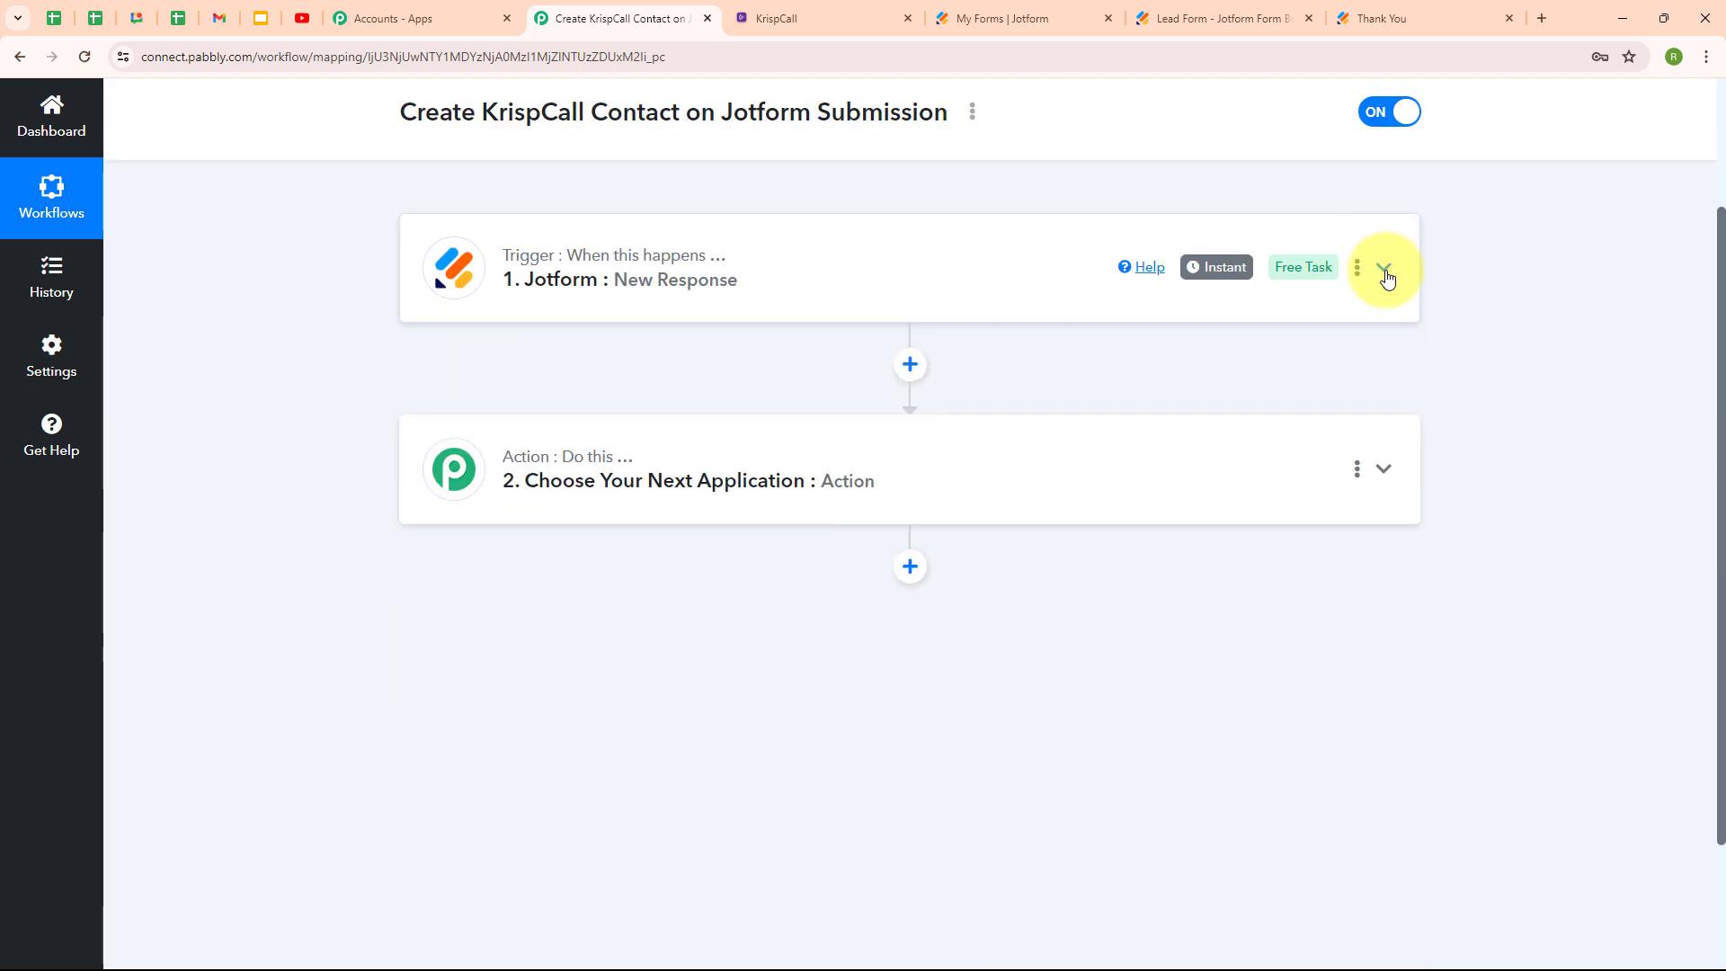
{"action": "left_click", "coordinate": [704, 472]}
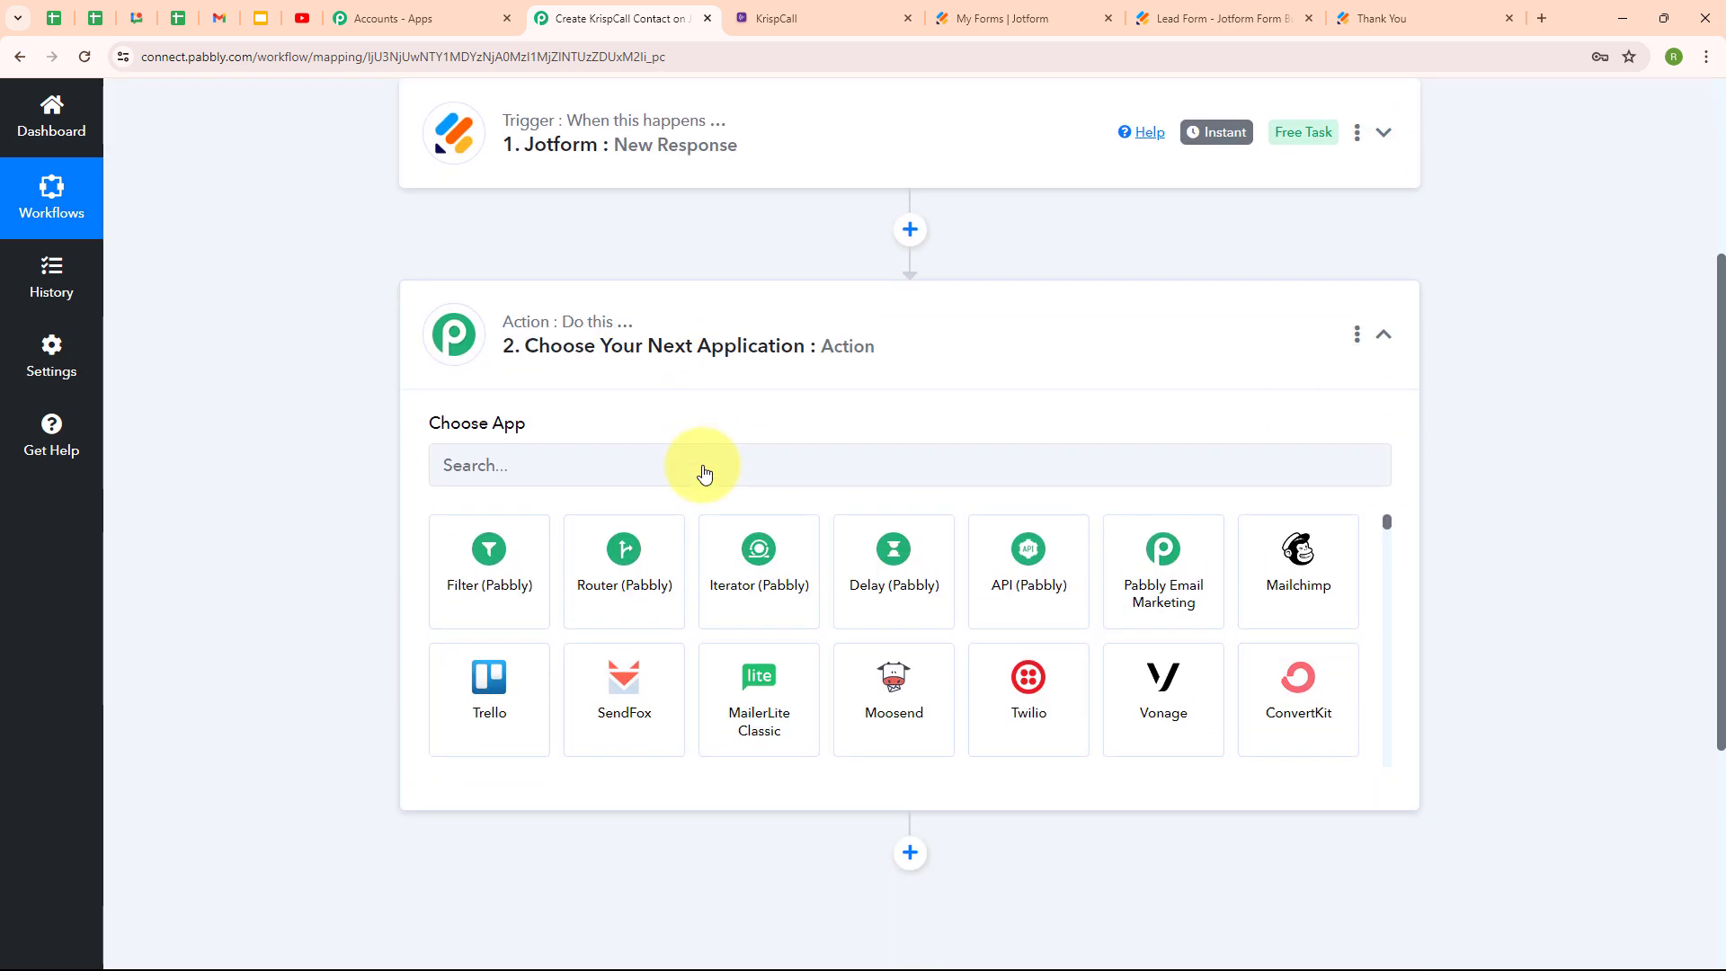
{"action": "left_click", "coordinate": [459, 462]}
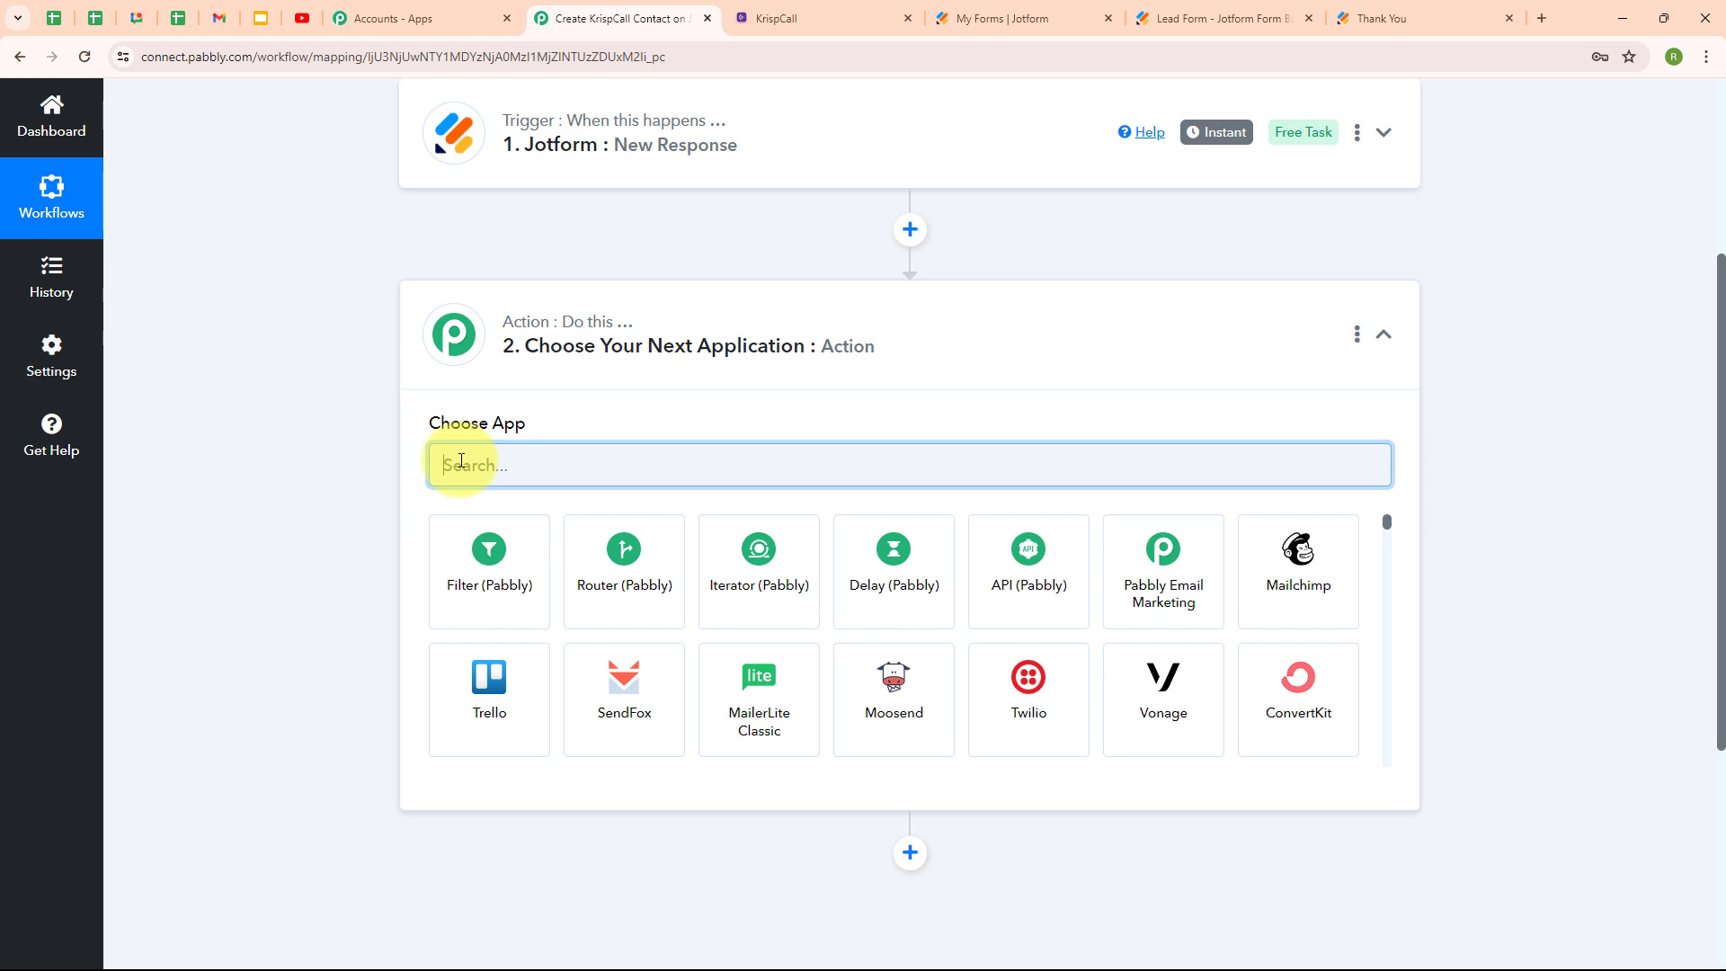
{"action": "type", "text": "Kris"}
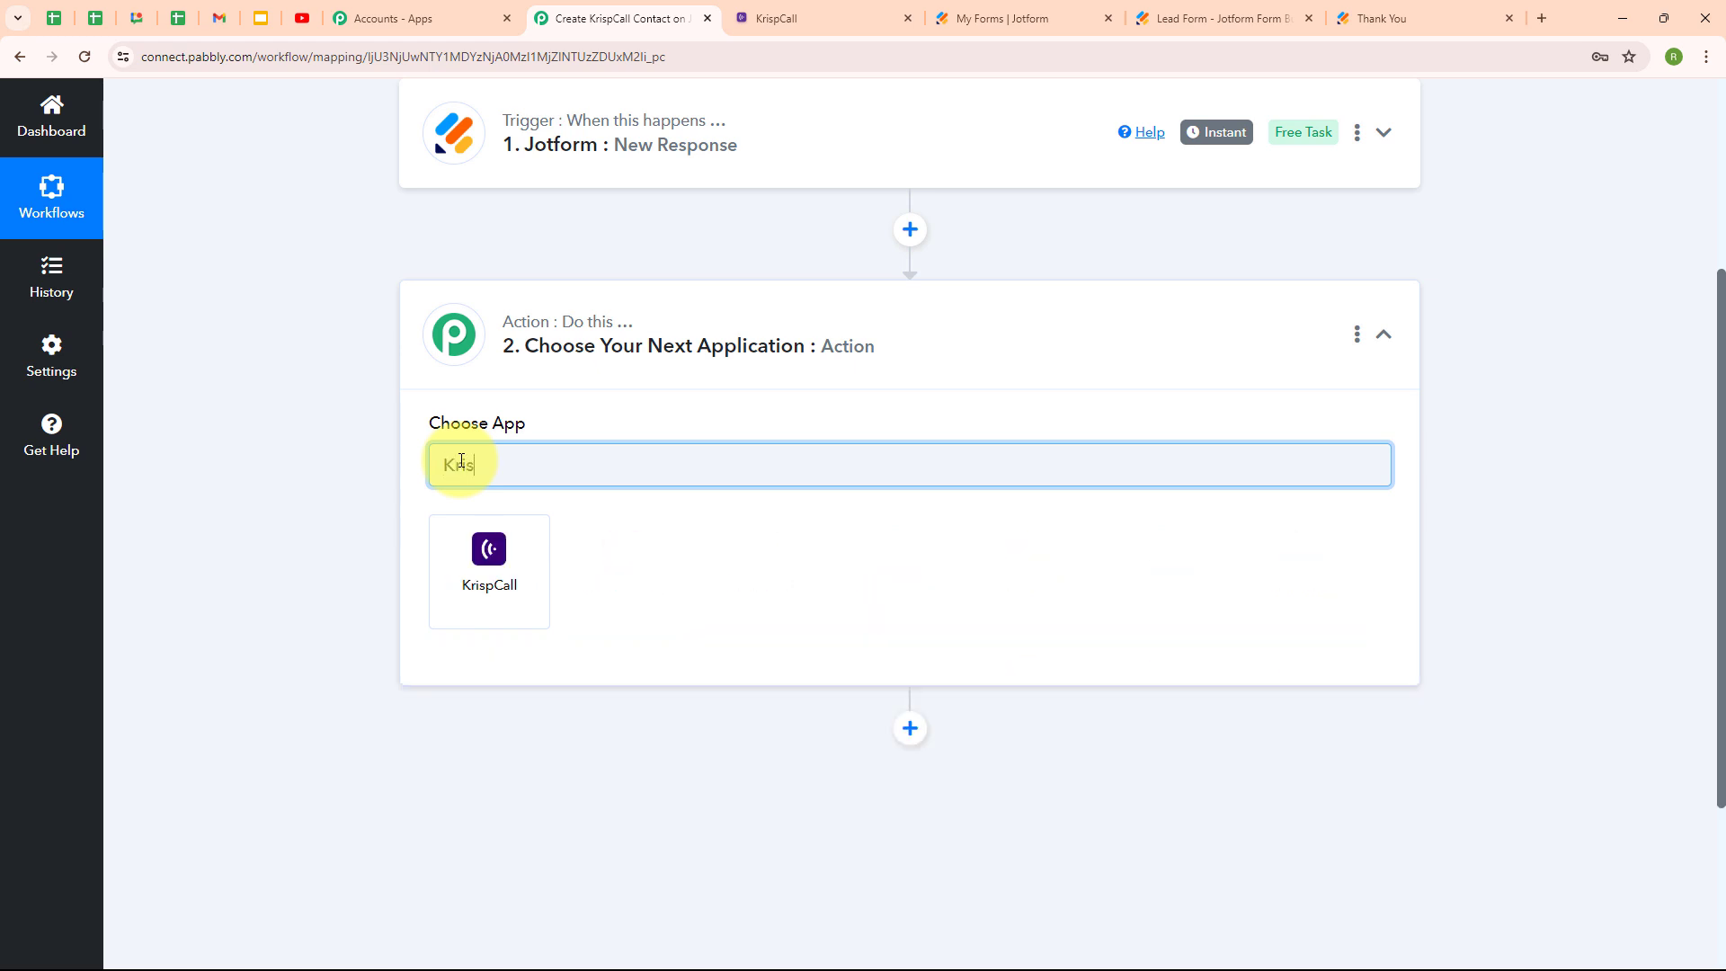
{"action": "left_click", "coordinate": [481, 565]}
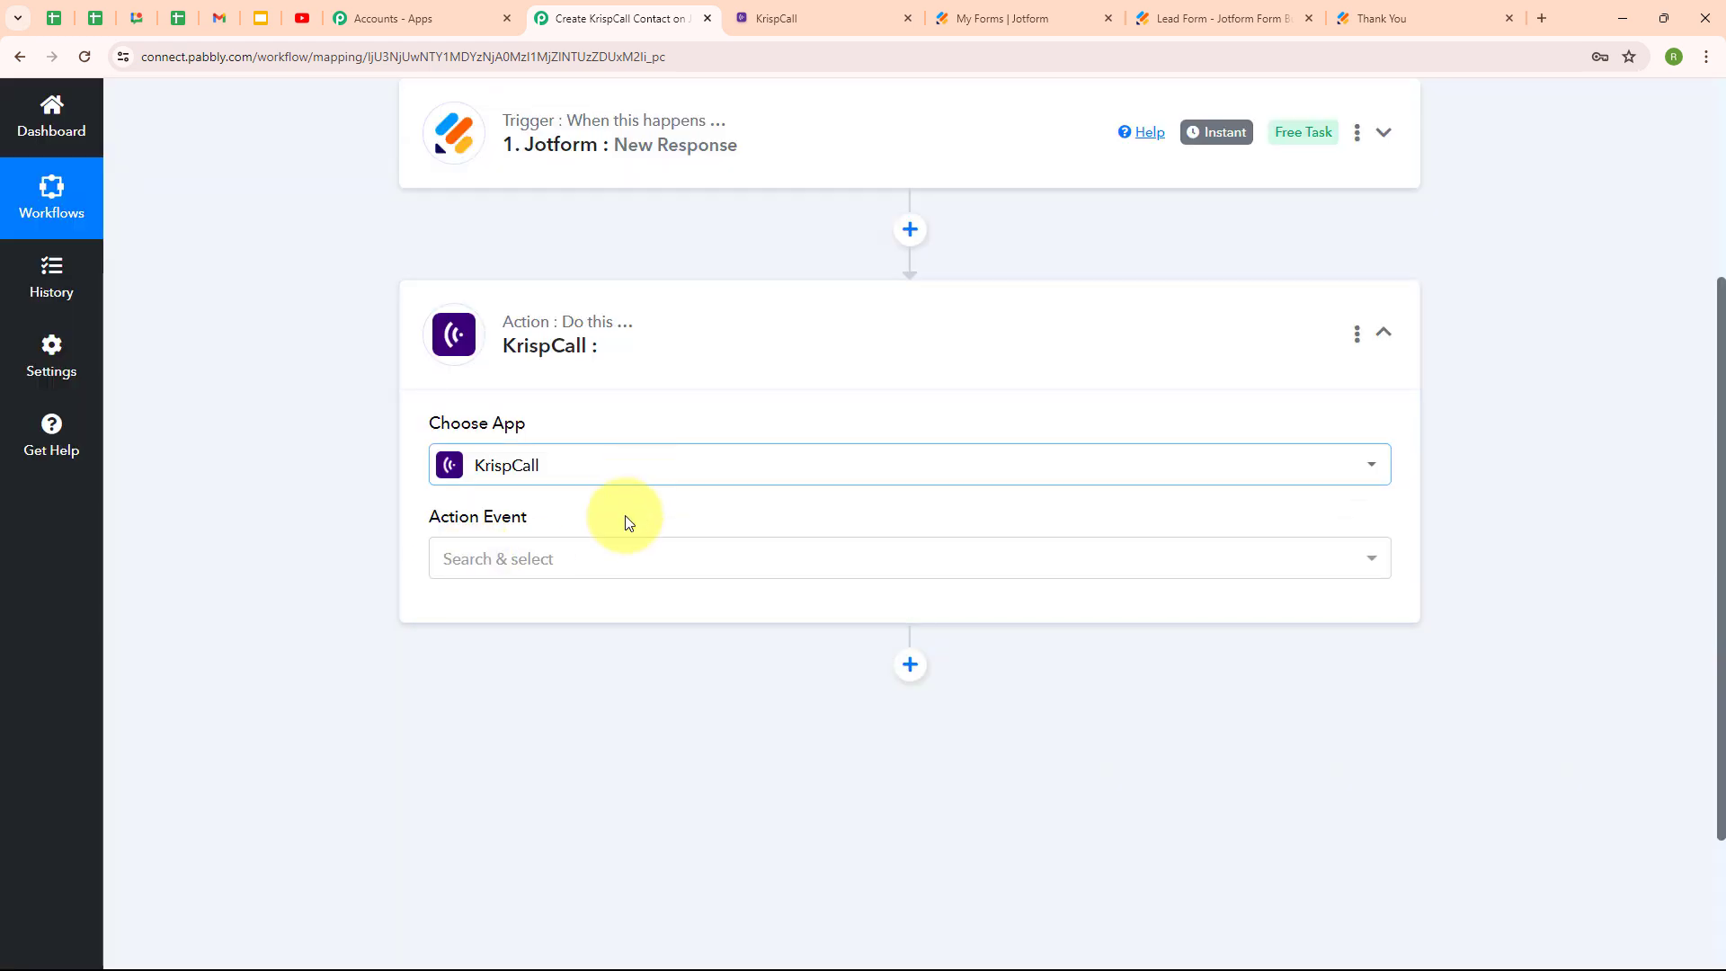
{"action": "left_click", "coordinate": [602, 565]}
{"action": "left_click", "coordinate": [592, 688]}
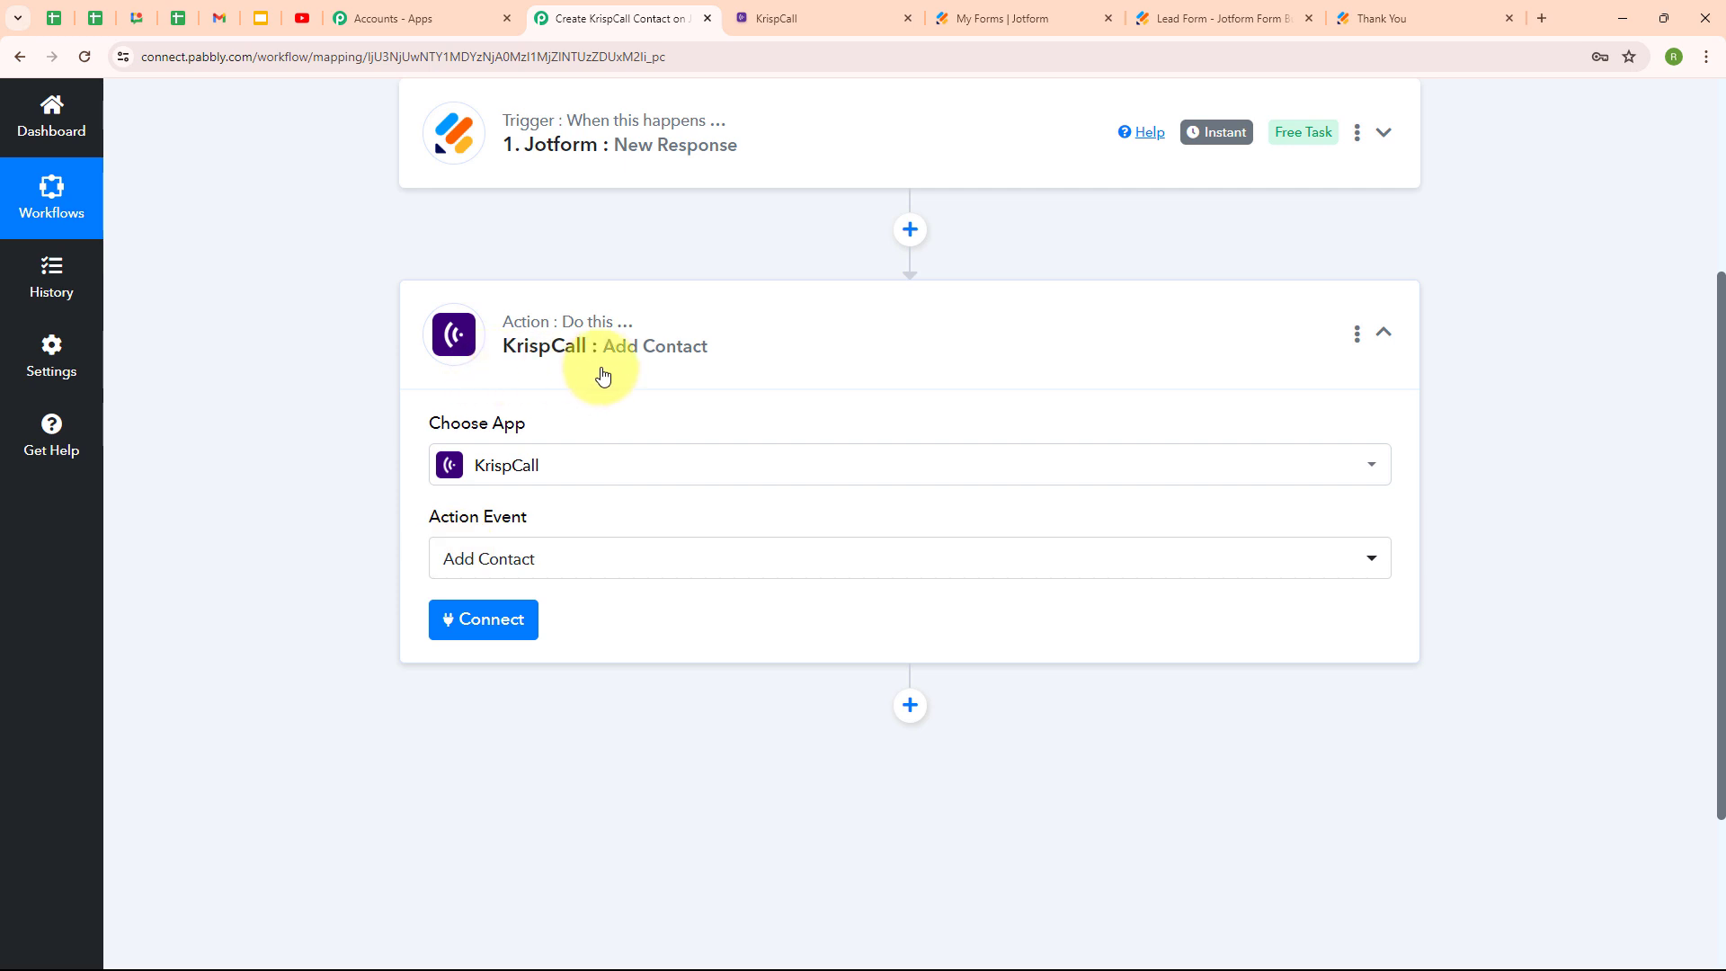
{"action": "left_click", "coordinate": [482, 640]}
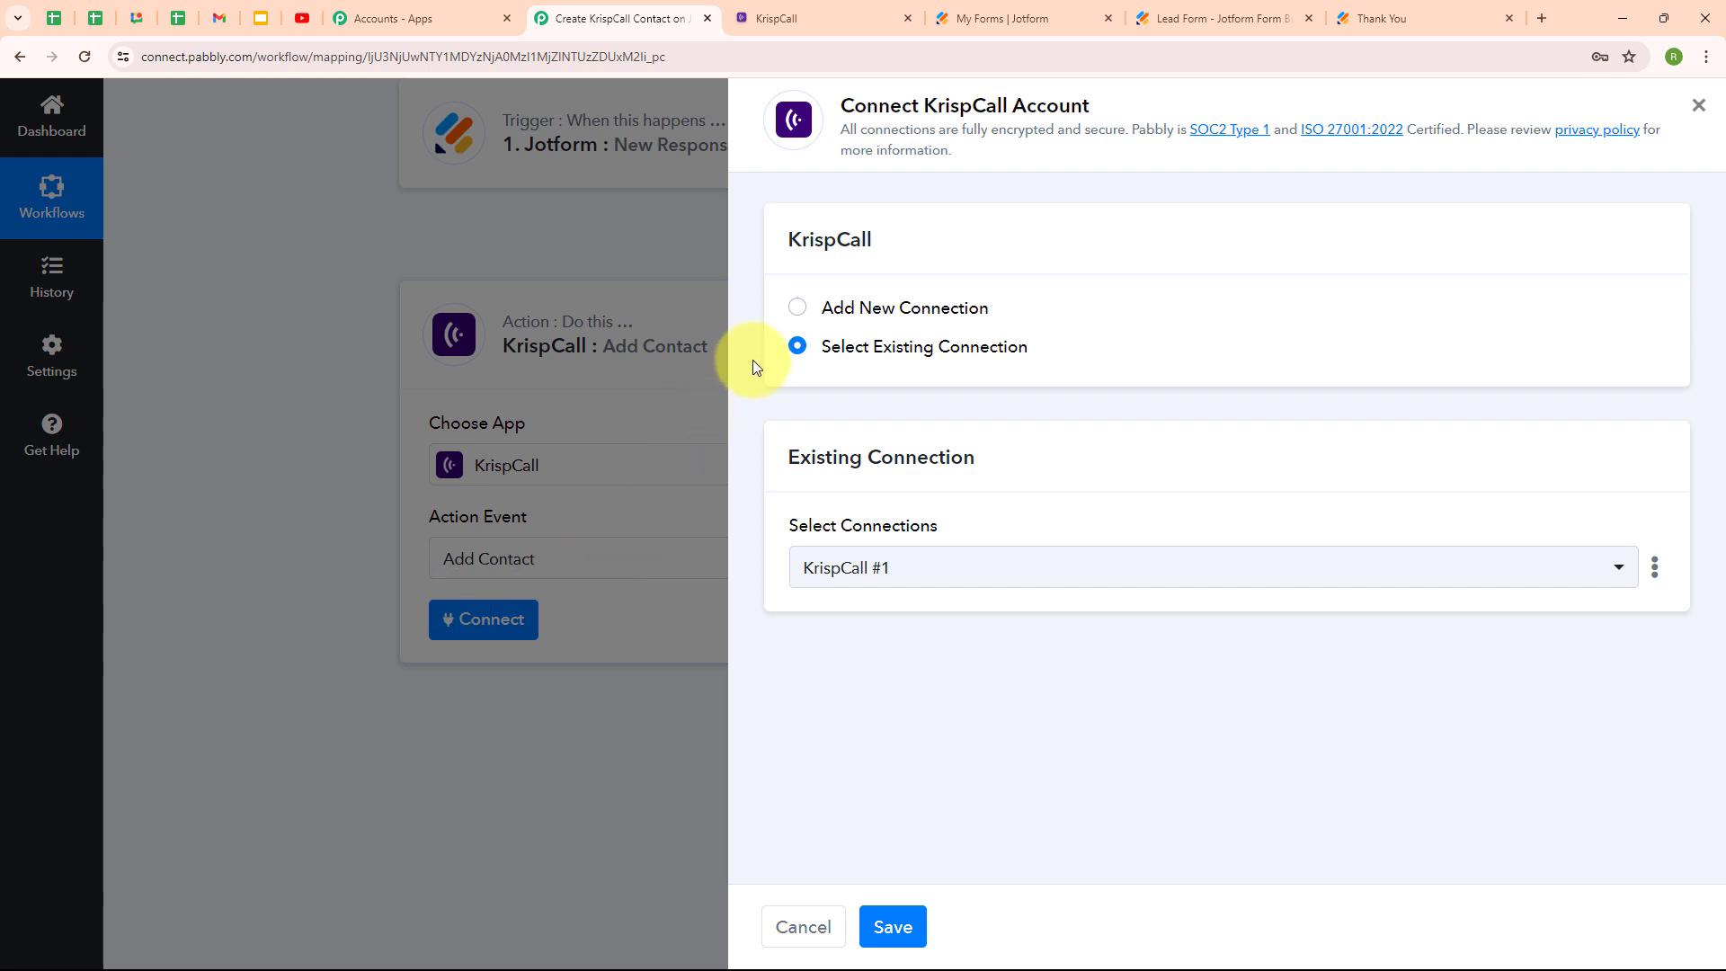
Choose Add New Connection for KrispCall #2 and review its API Key and Secret Key fields.
{"action": "left_click", "coordinate": [798, 309]}
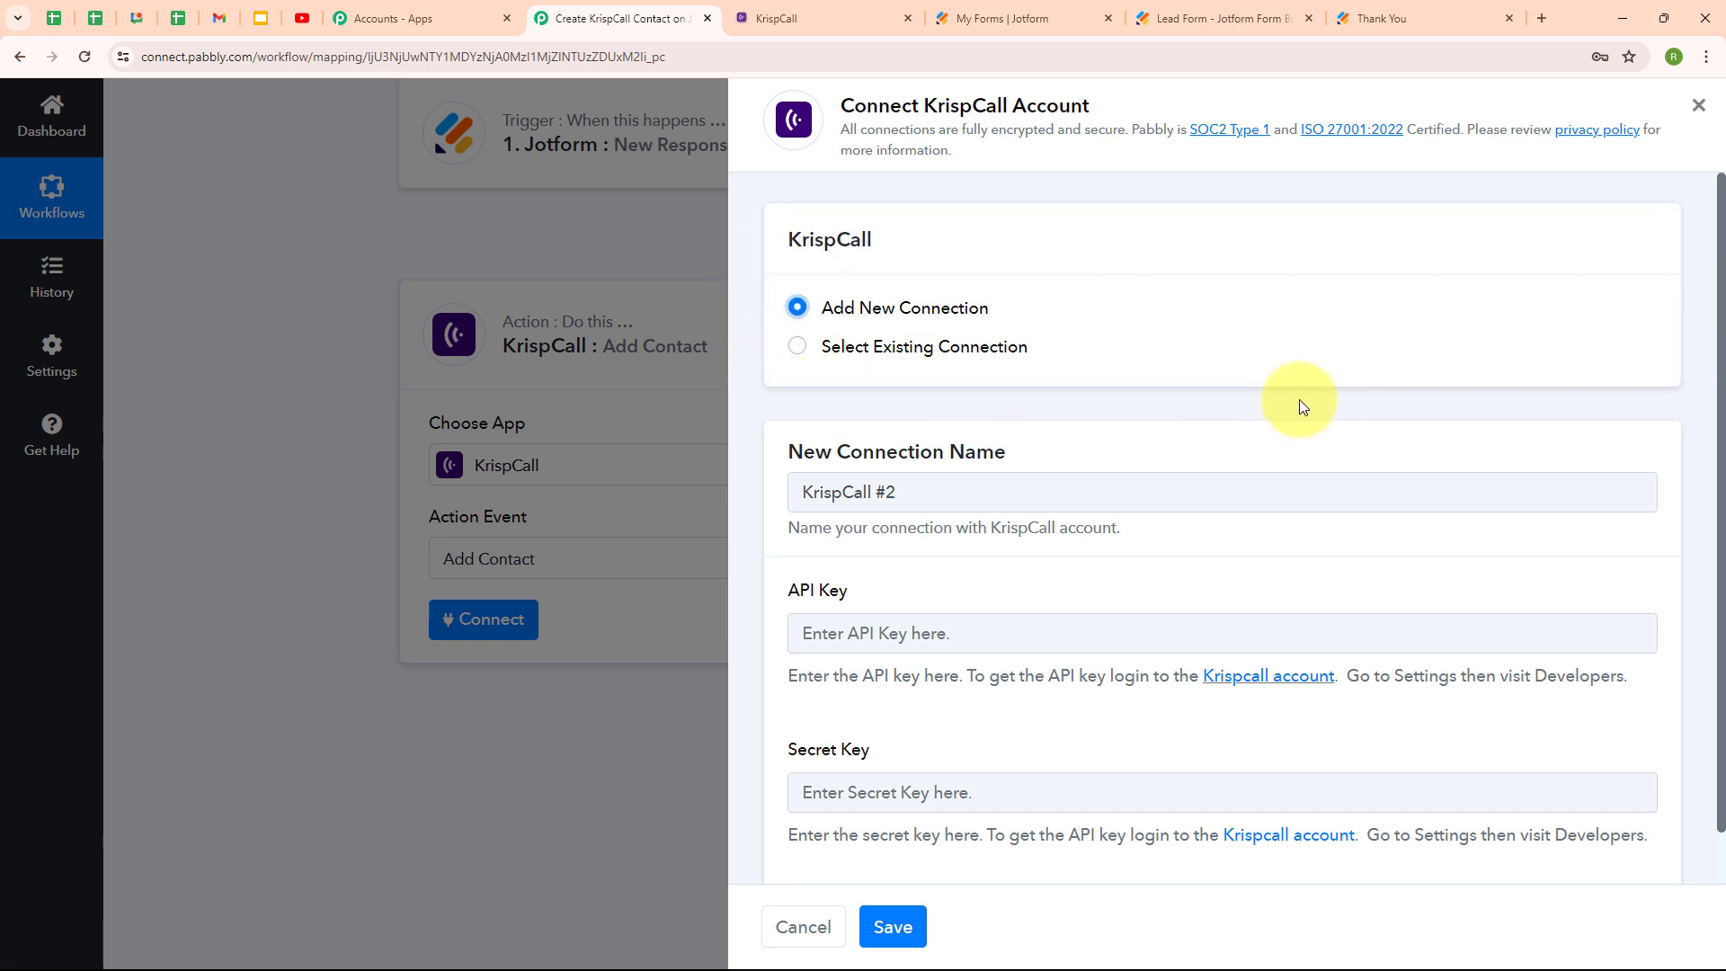
{"action": "scroll", "coordinate": [1298, 399], "scroll_direction": "down", "scroll_amount": 1}
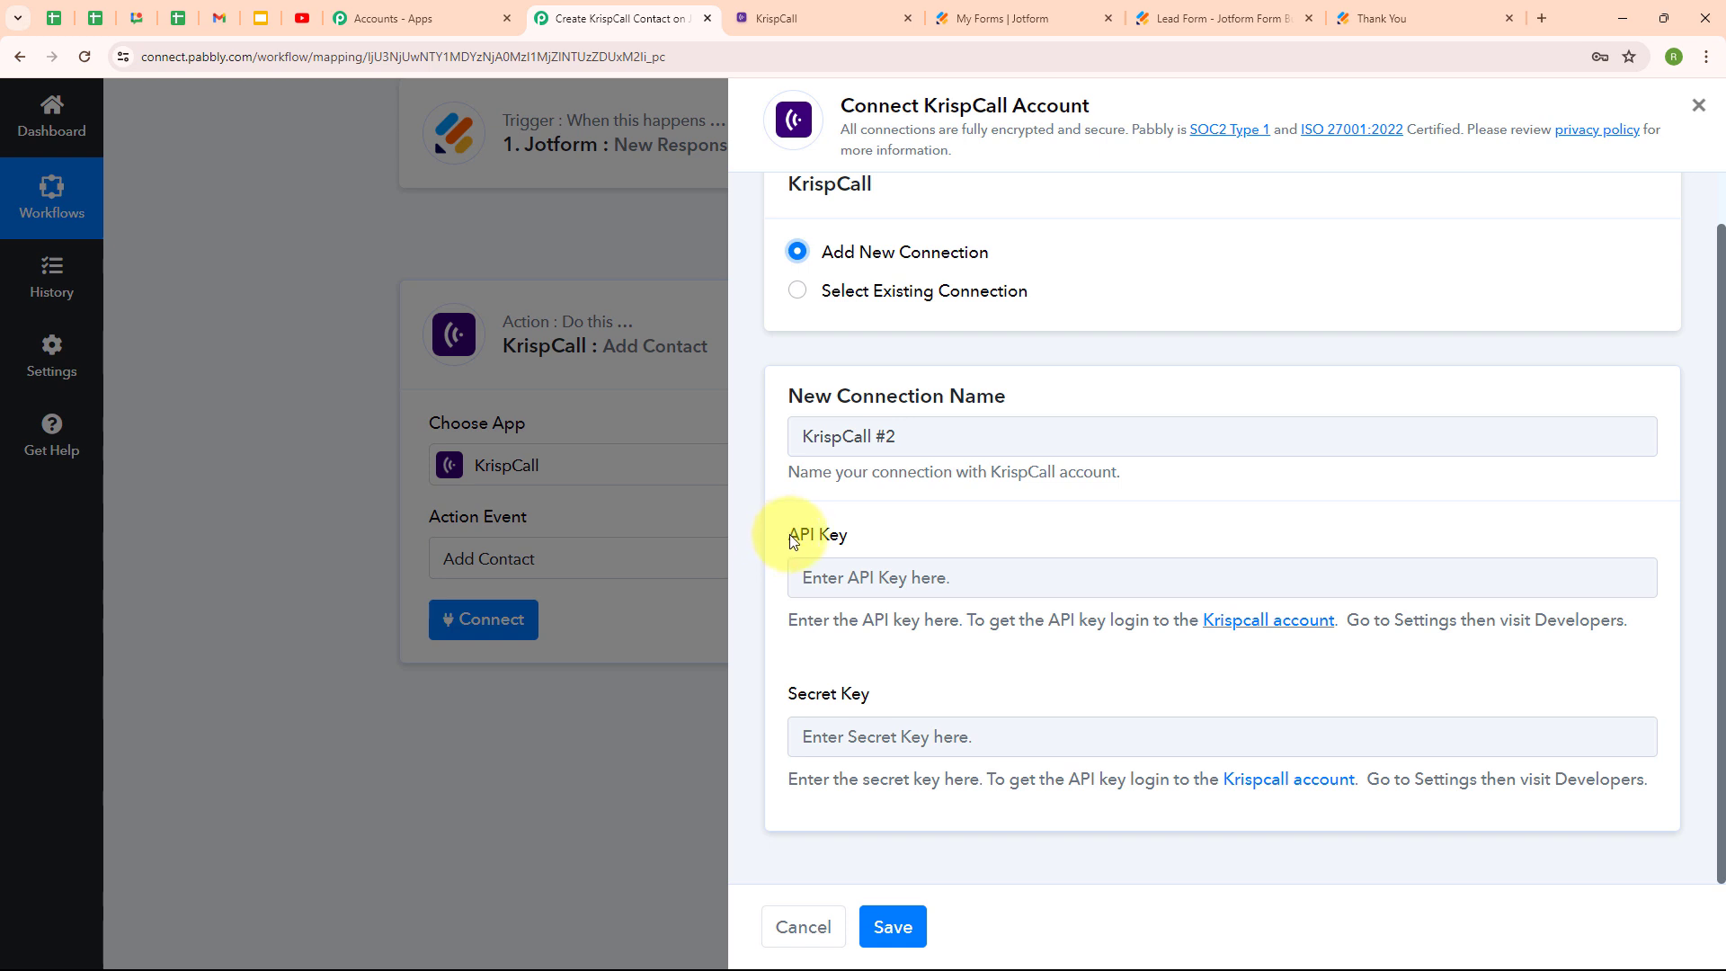
{"action": "left_click_drag", "start_coordinate": [849, 539], "coordinate": [860, 541]}
{"action": "left_click_drag", "start_coordinate": [782, 690], "coordinate": [917, 692]}
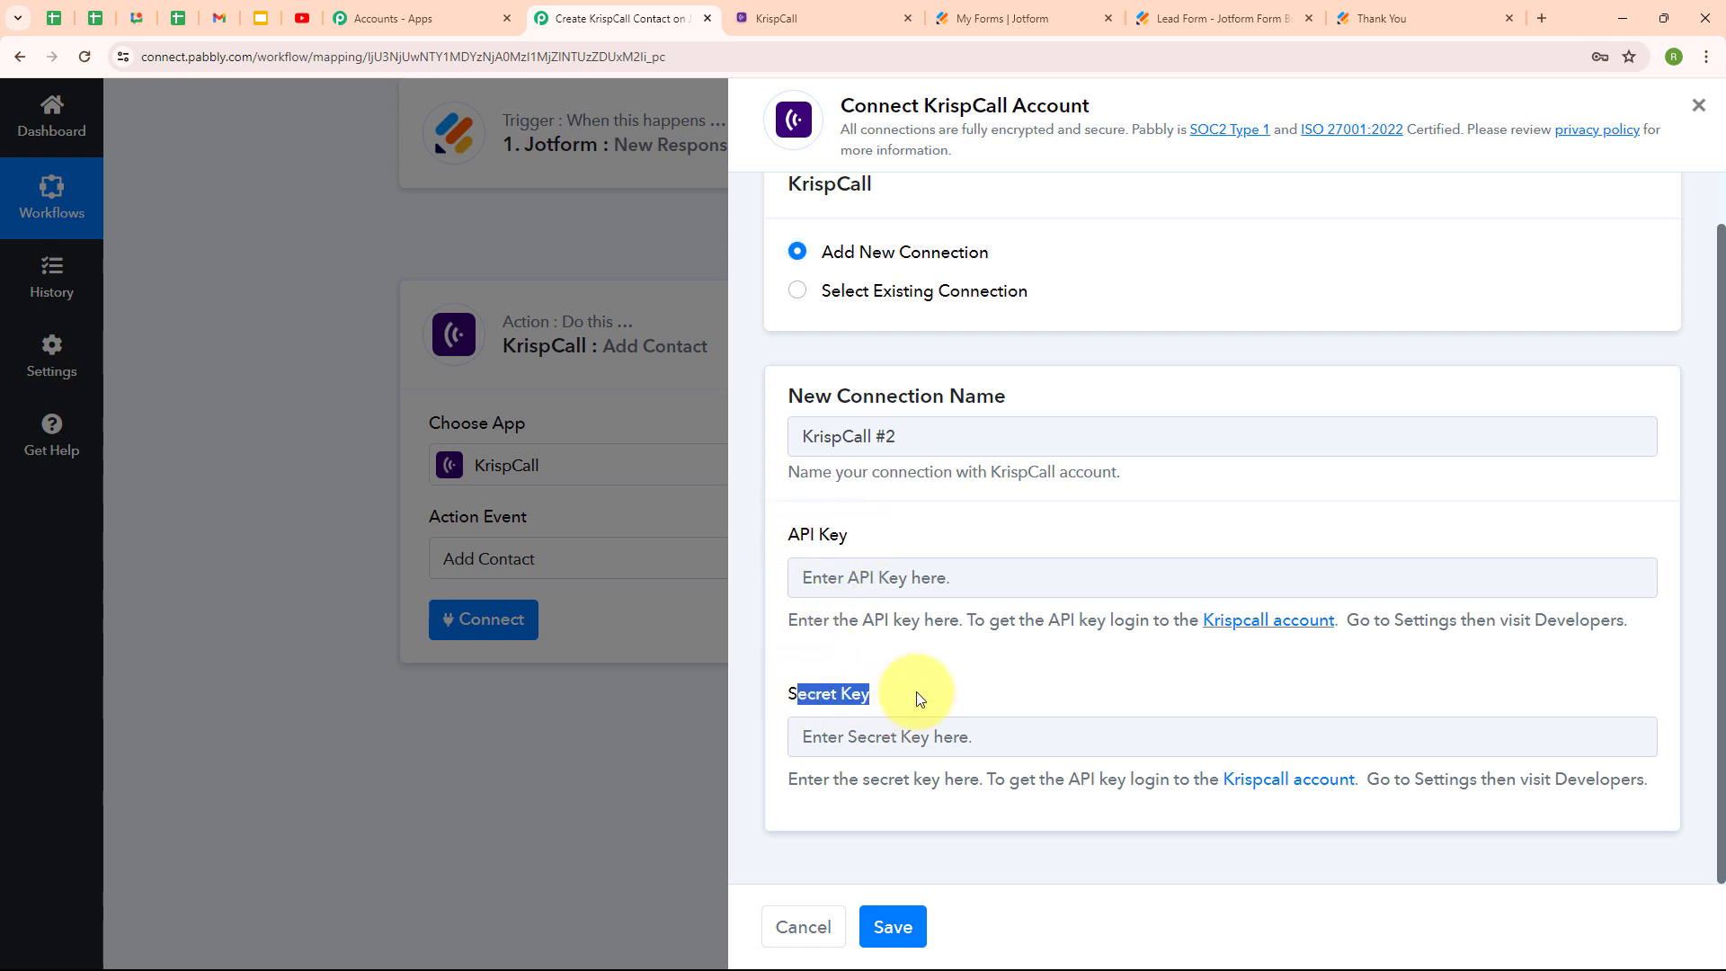
{"action": "left_click", "coordinate": [910, 687]}
{"action": "left_click_drag", "start_coordinate": [782, 618], "coordinate": [1325, 693]}
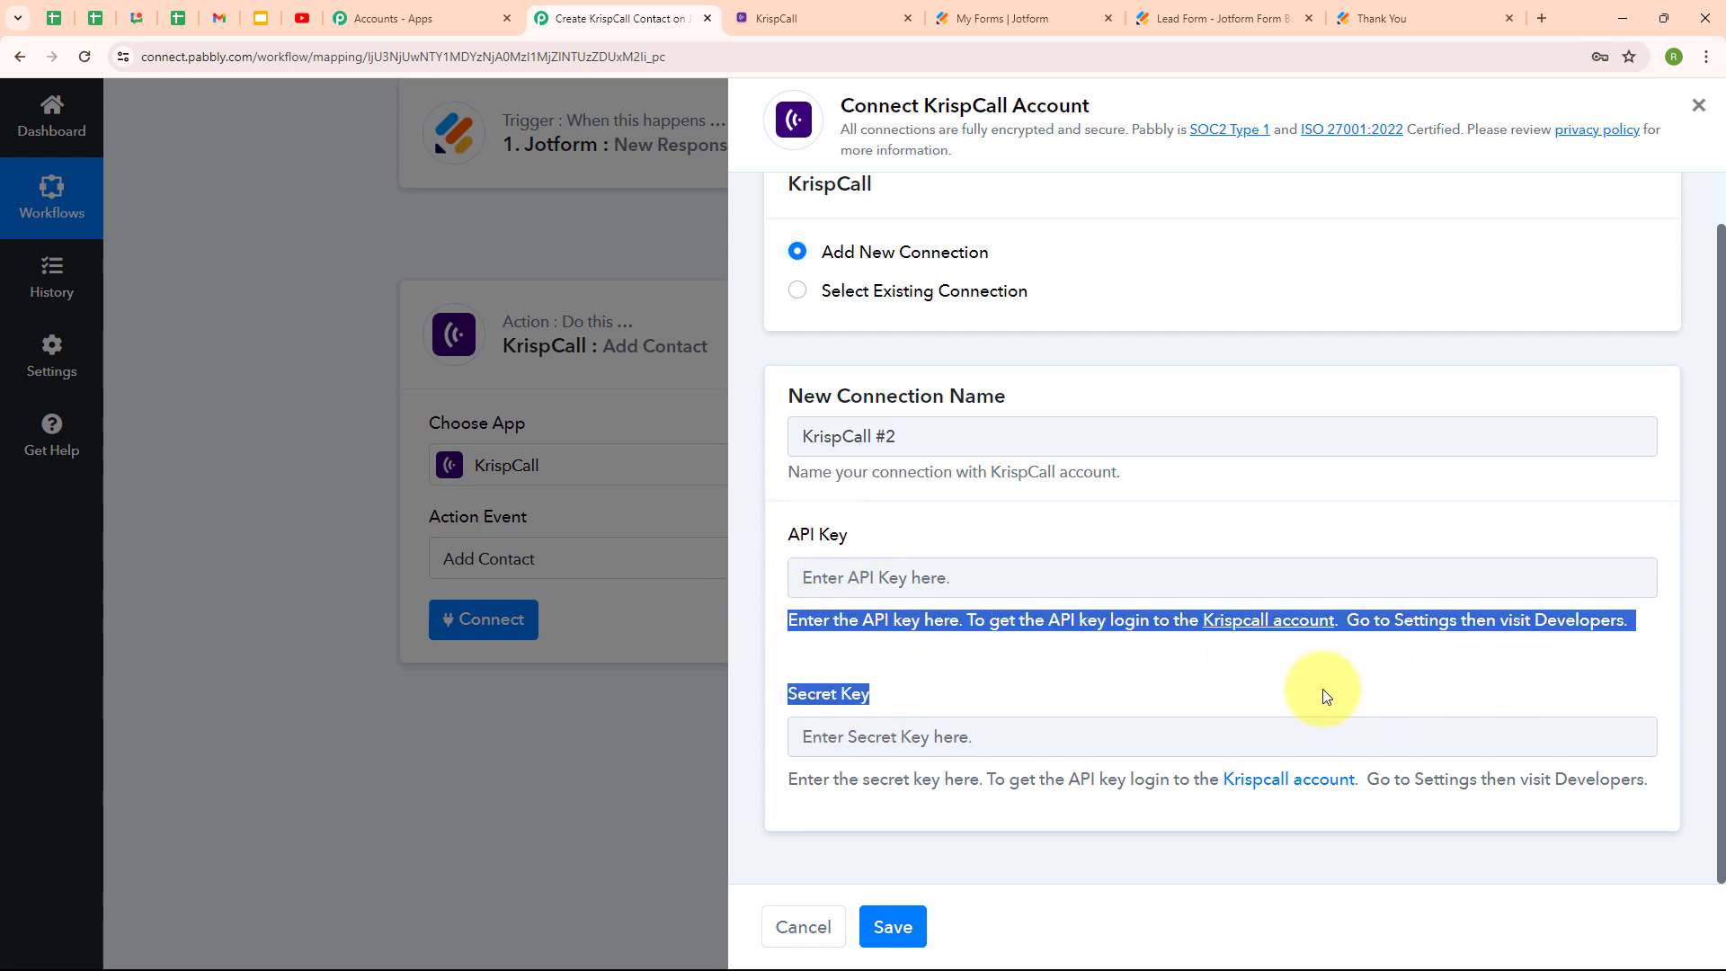
{"action": "left_click", "coordinate": [1323, 693]}
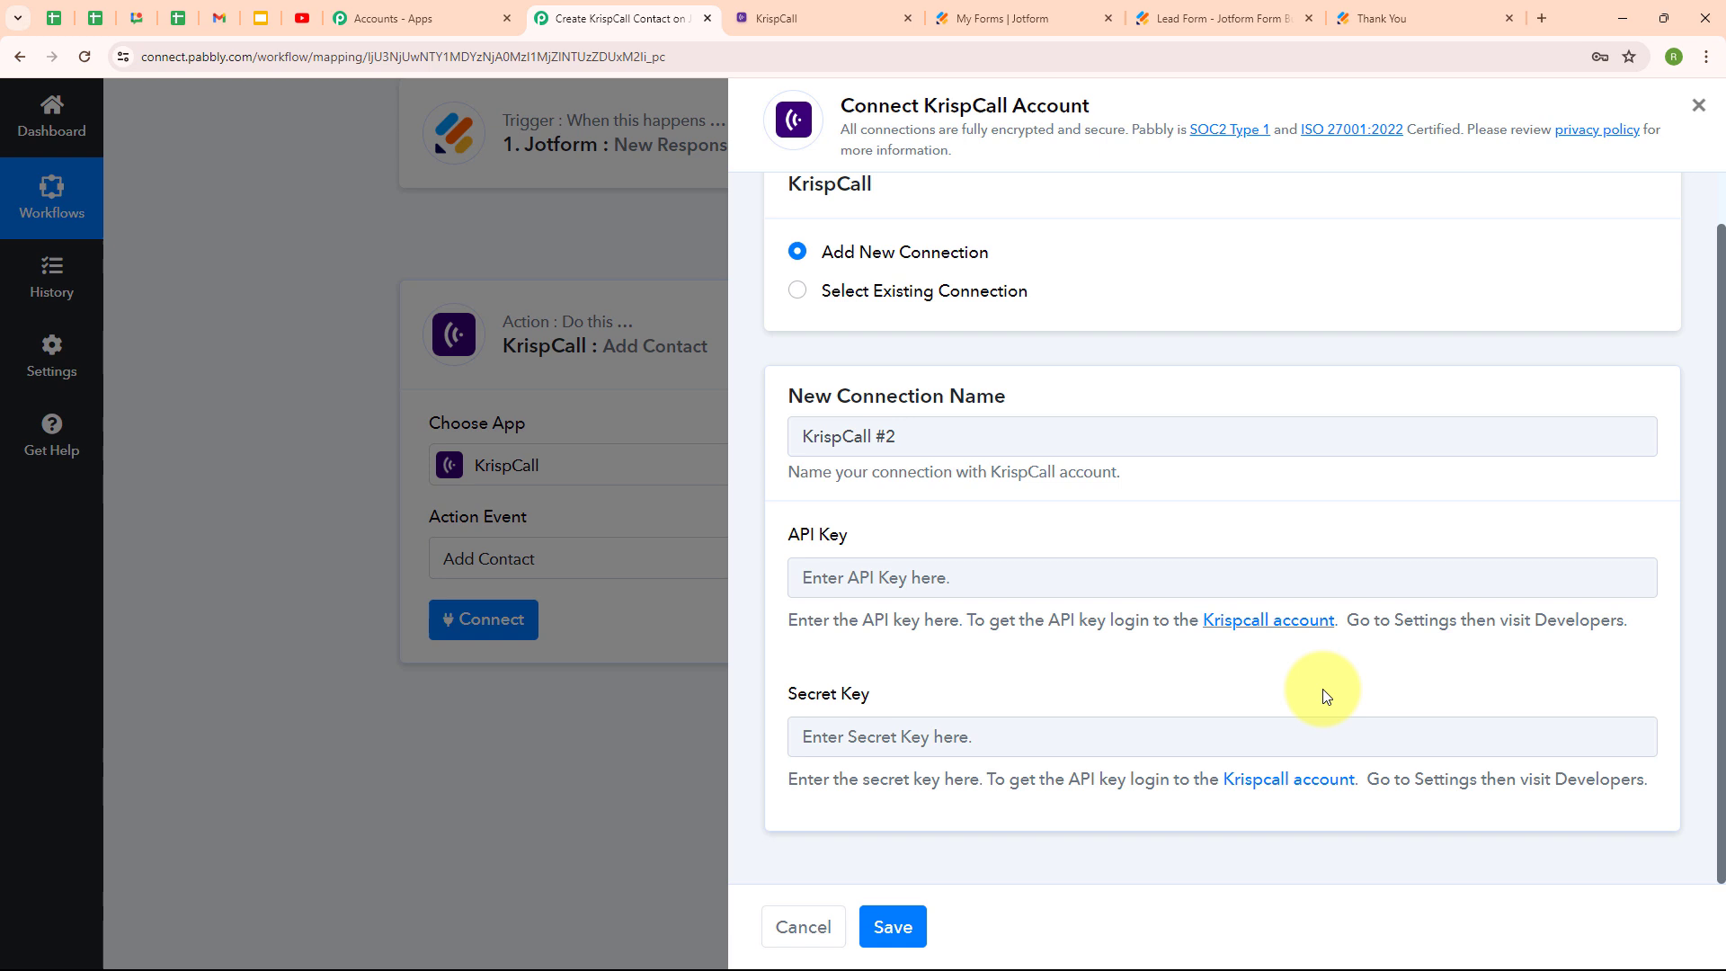
Open KrispCall's Settings > Developer page and copy the API key.
{"action": "left_click", "coordinate": [797, 11]}
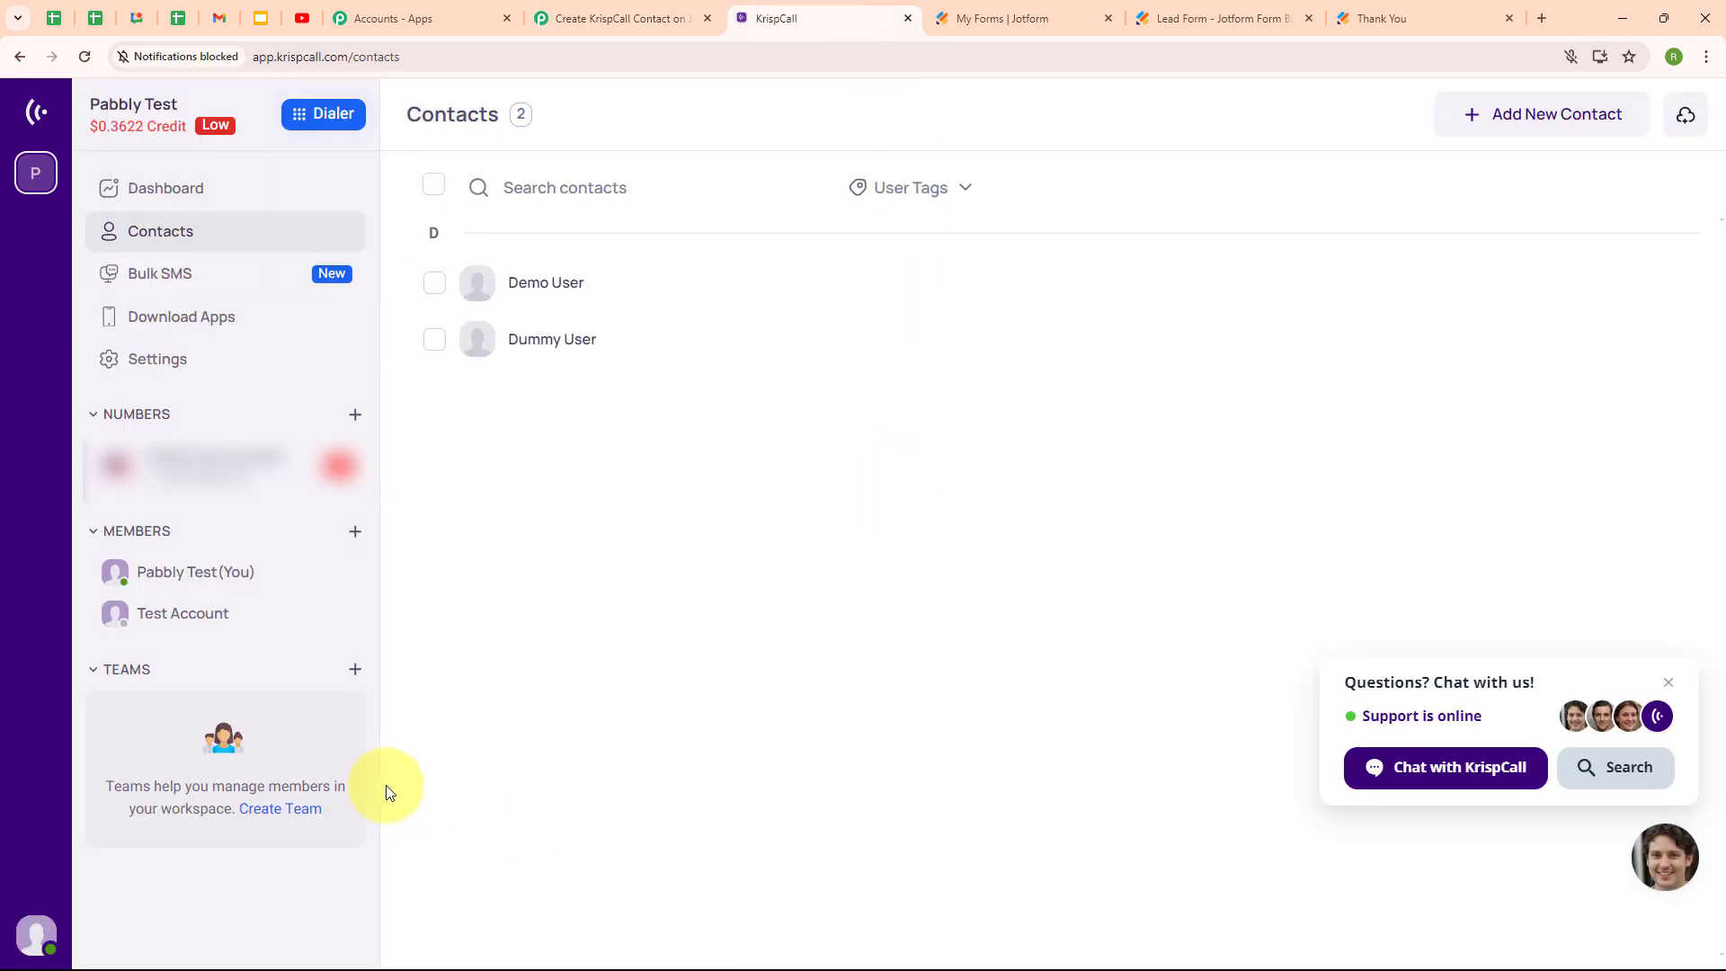
{"action": "left_click", "coordinate": [181, 376]}
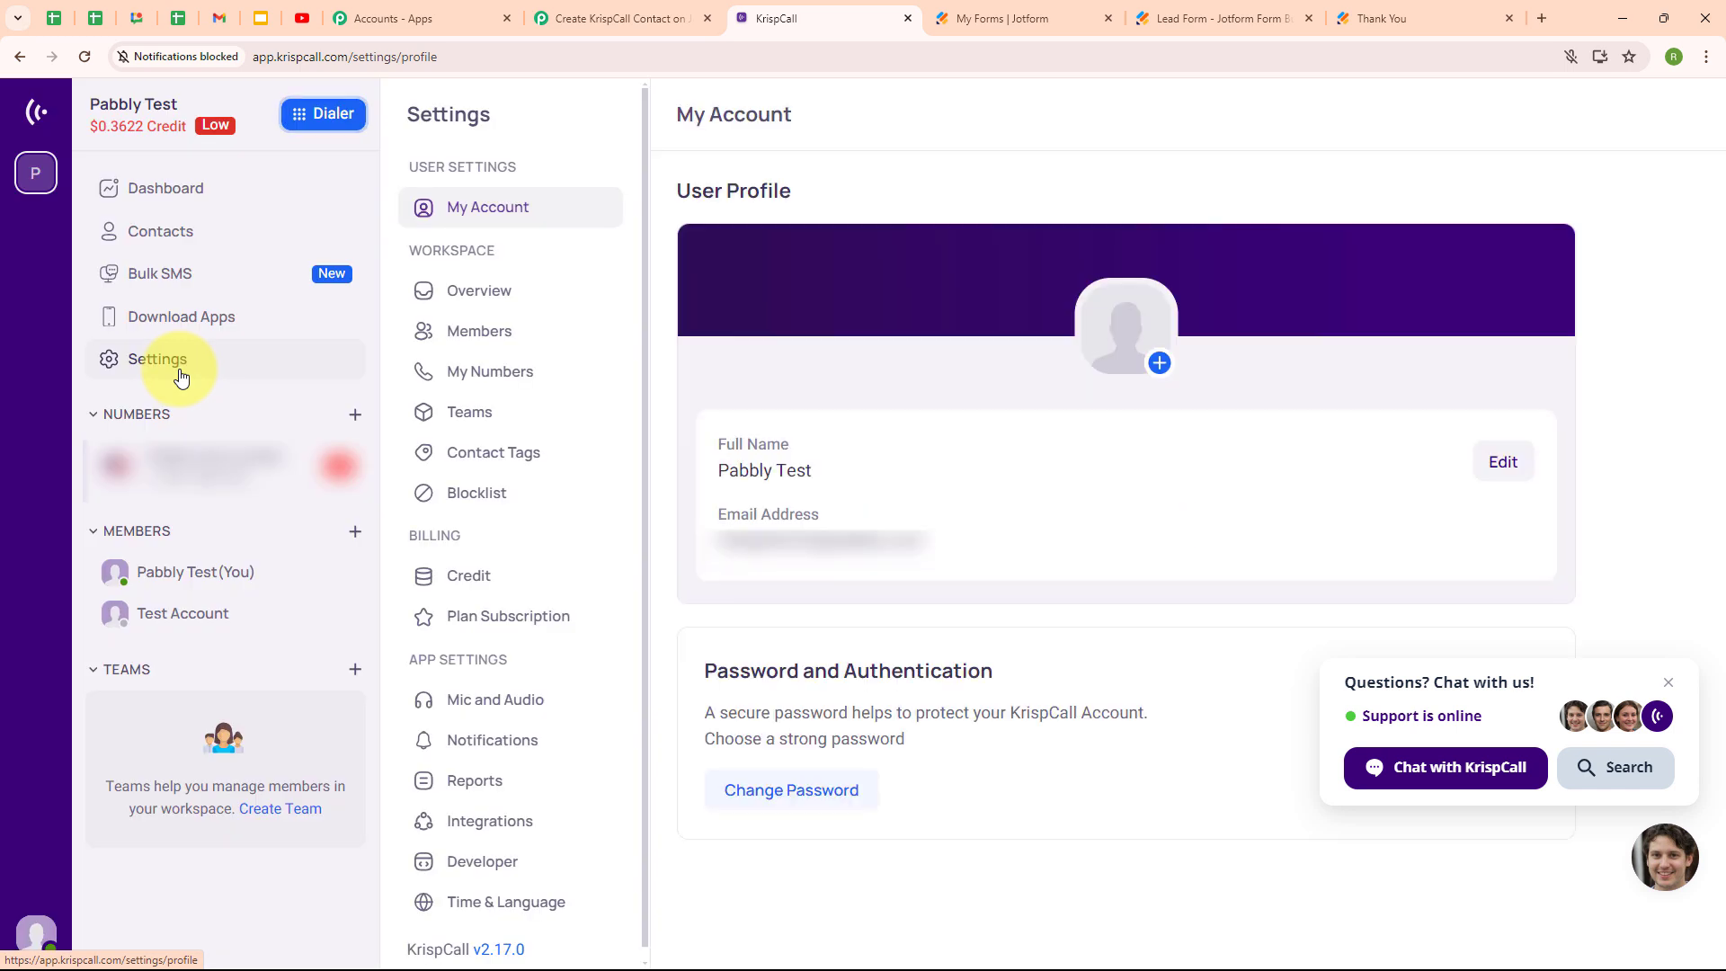
{"action": "left_click", "coordinate": [477, 862]}
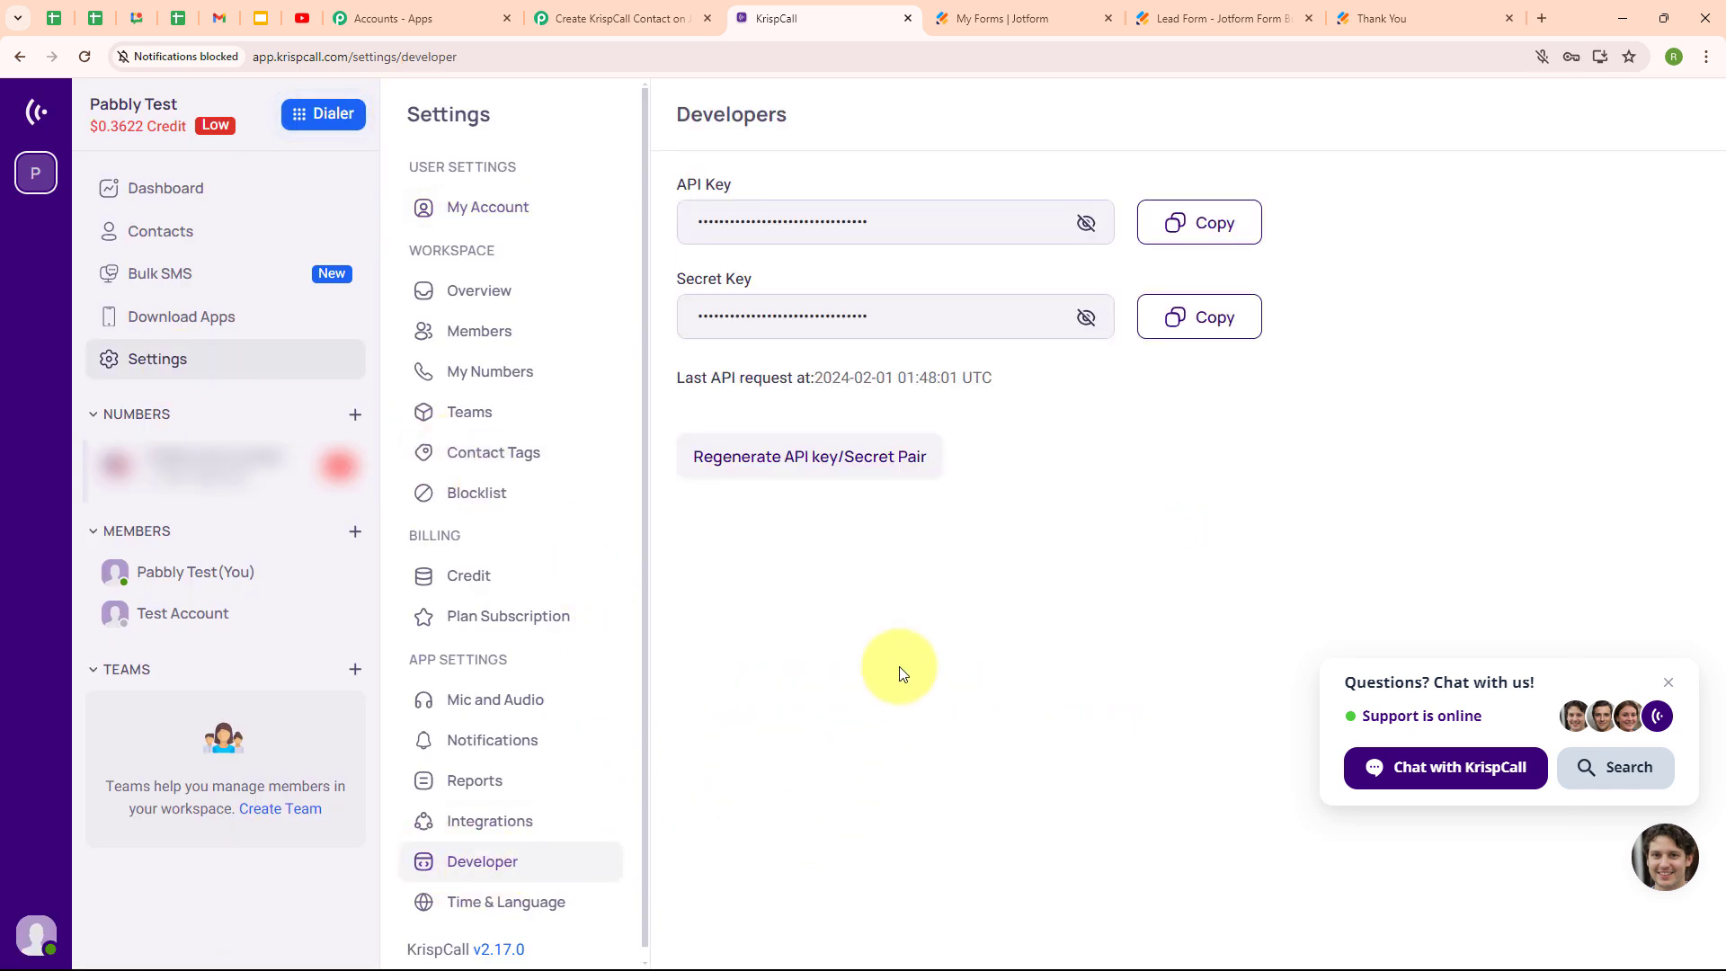
{"action": "left_click", "coordinate": [713, 310]}
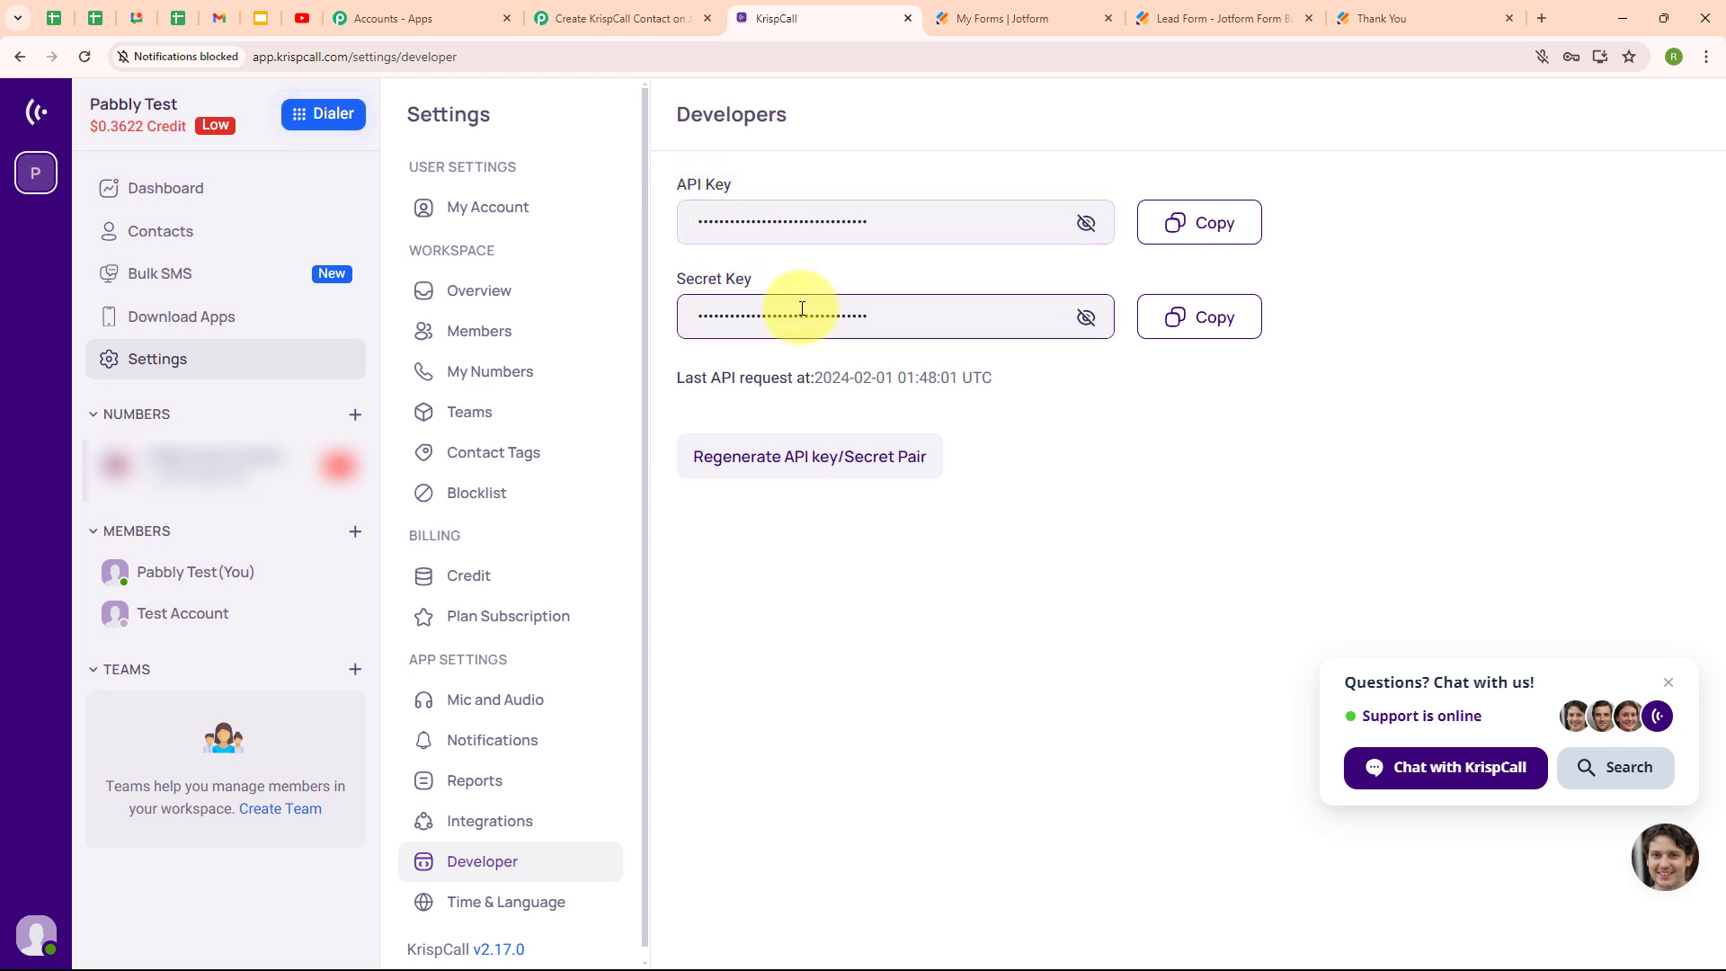
{"action": "left_click", "coordinate": [1195, 224]}
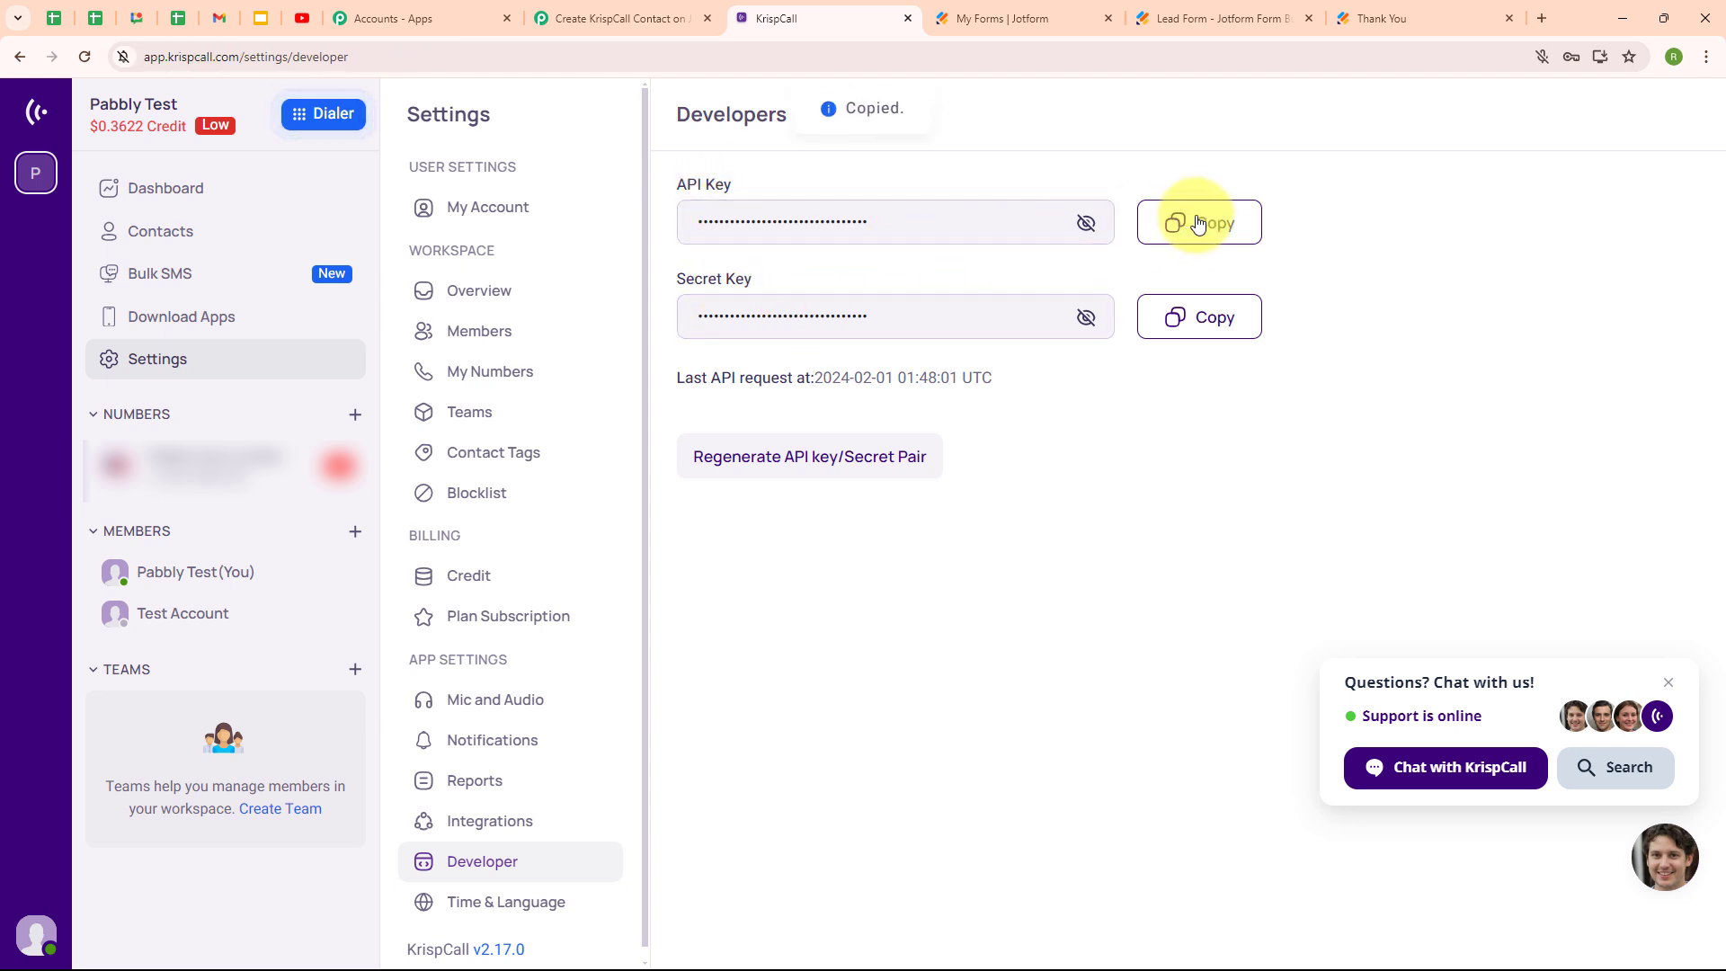
Paste the KrispCall API key into the Pabbly connection's API Key field.
{"action": "left_click", "coordinate": [627, 23]}
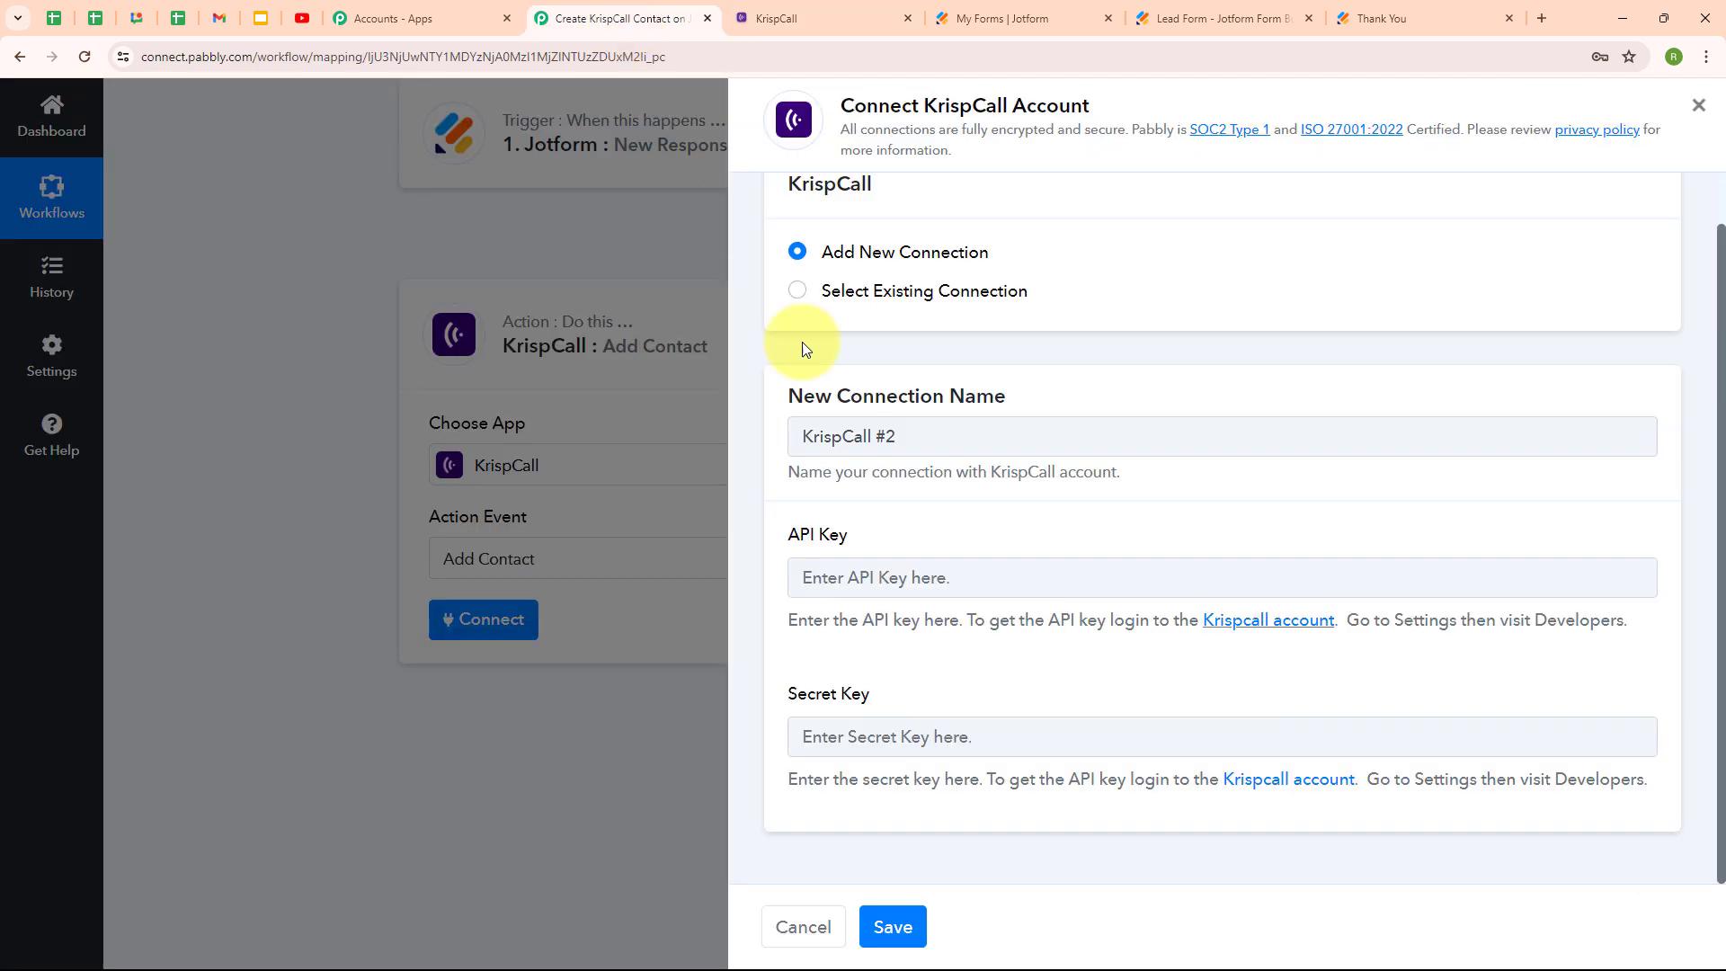
{"action": "left_click", "coordinate": [882, 589]}
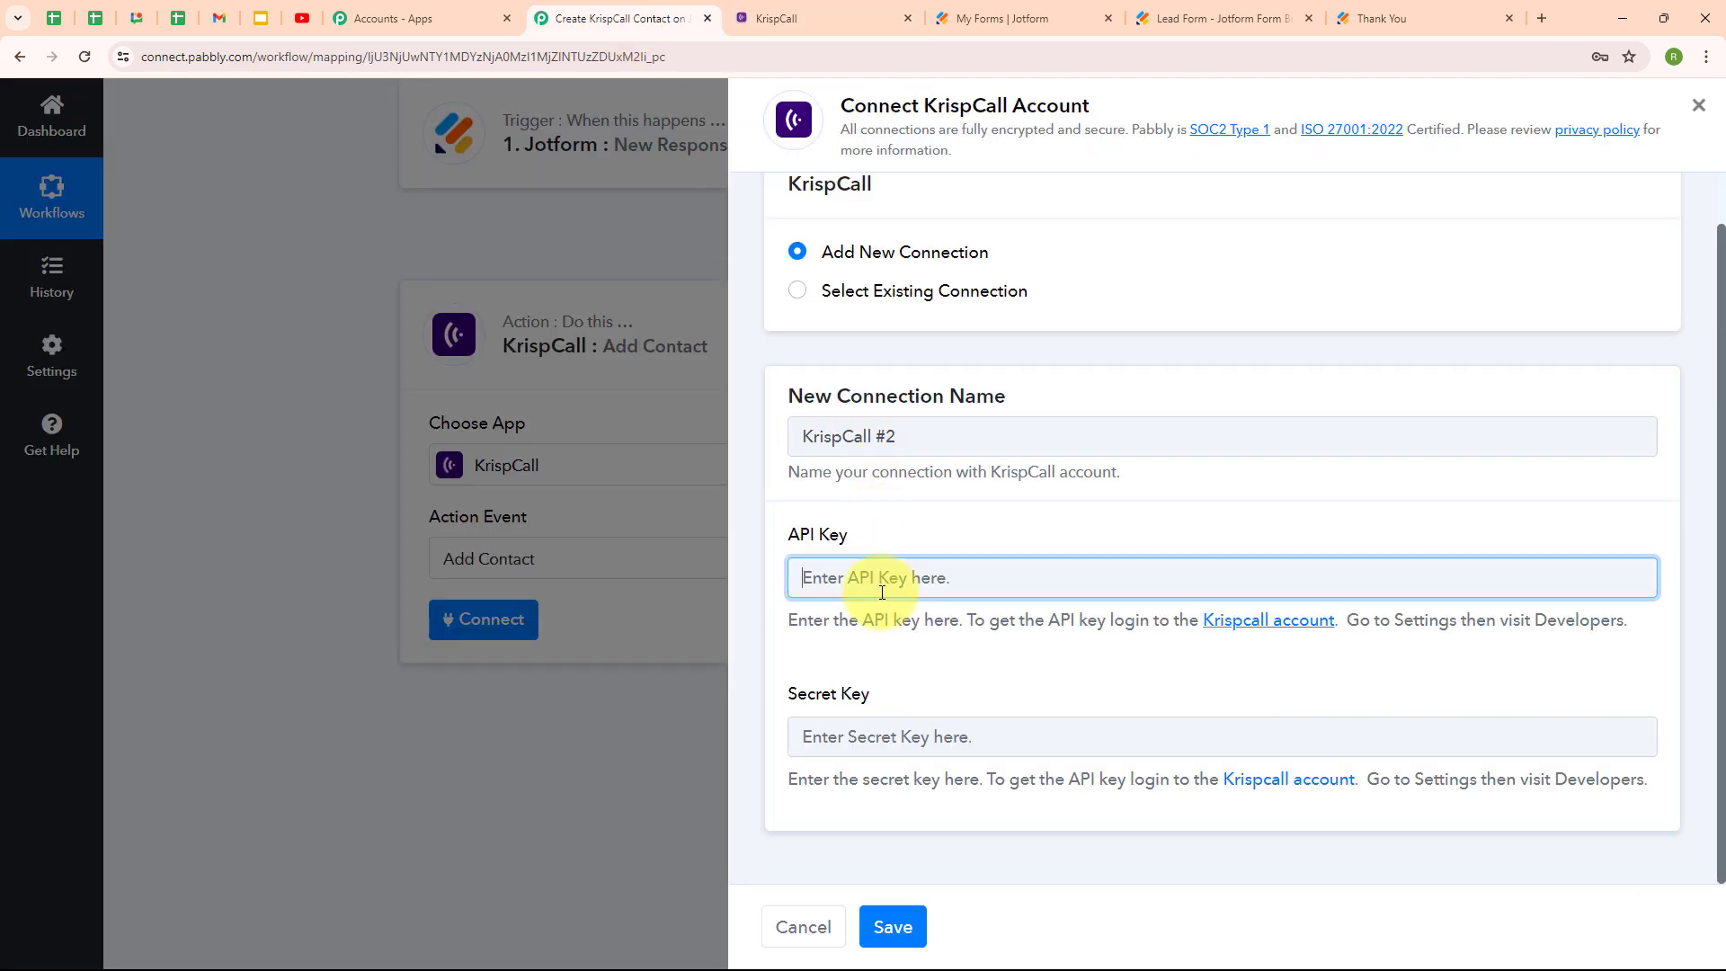
{"action": "key", "text": "ctrl+v"}
{"action": "left_click", "coordinate": [831, 624]}
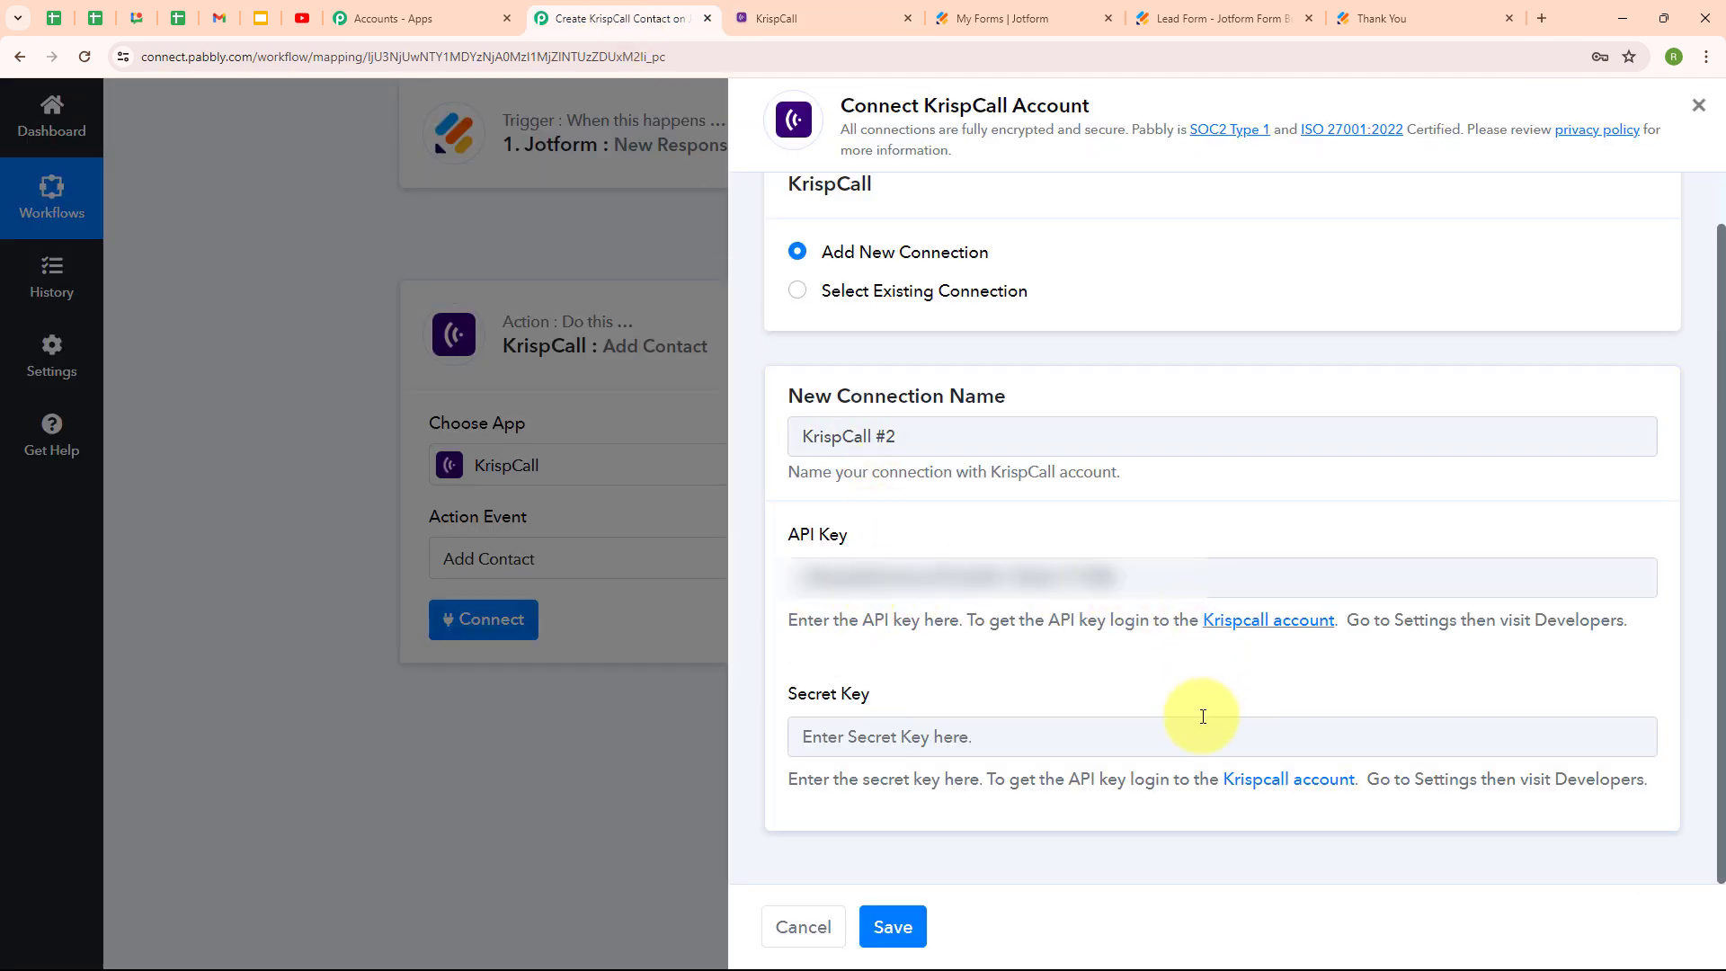
Copy the KrispCall secret key into the Secret Key field and save the connection.
{"action": "left_click", "coordinate": [814, 11]}
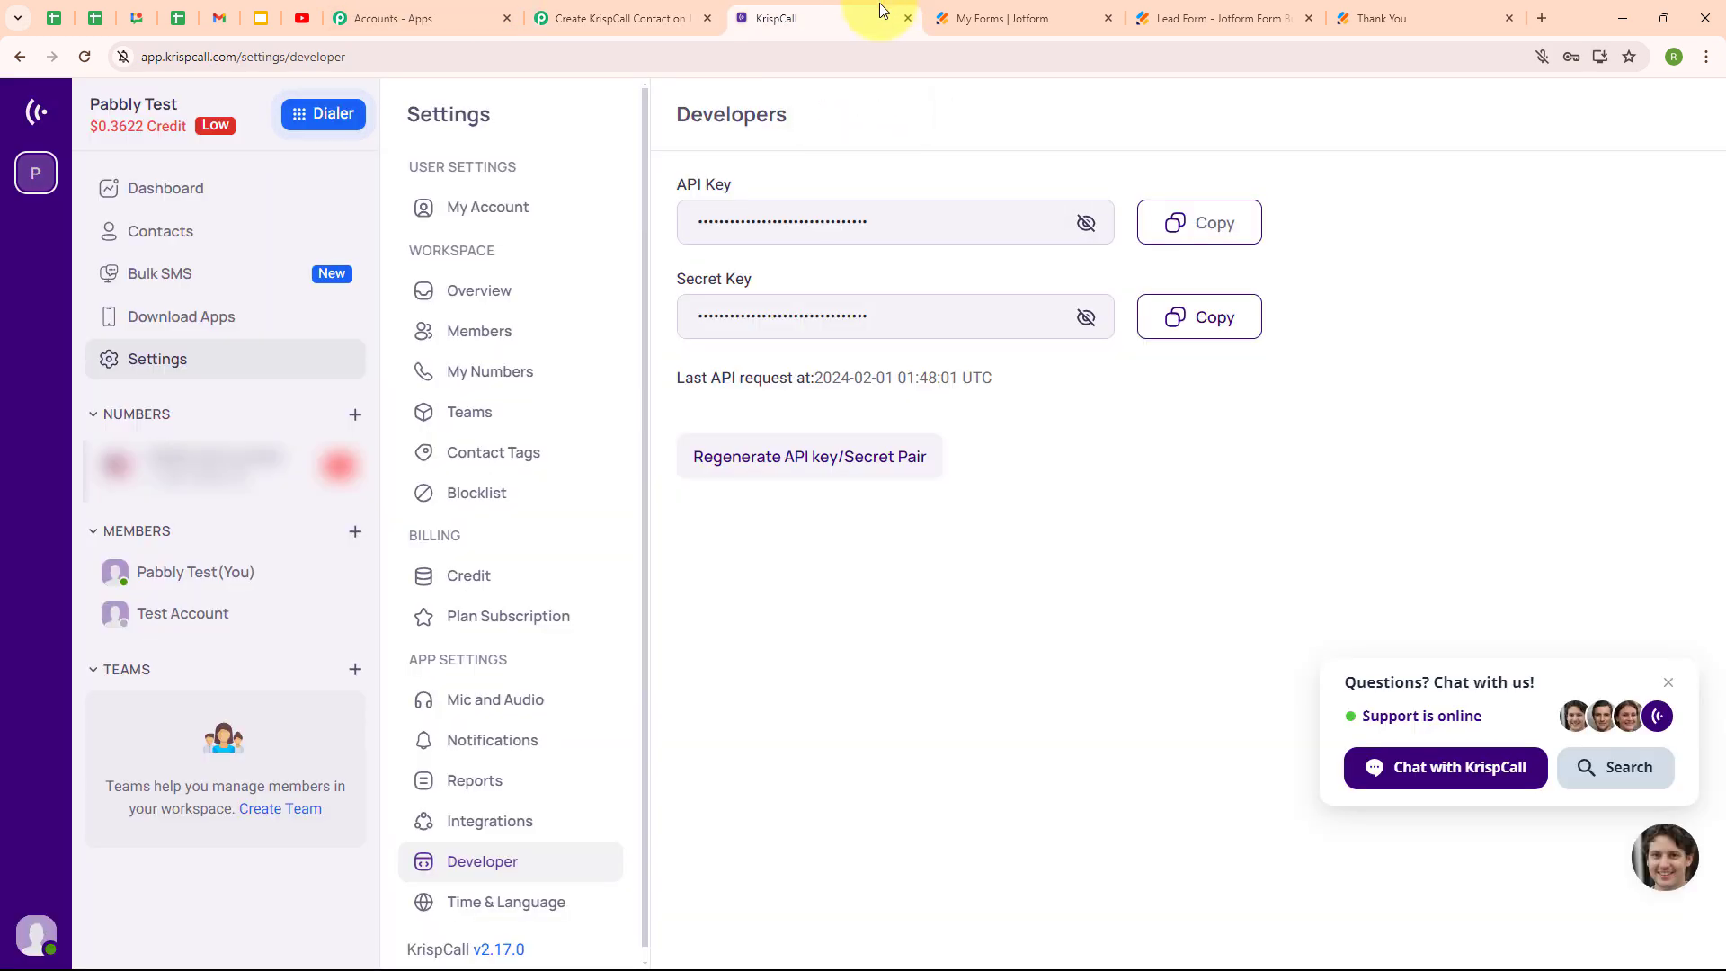
{"action": "left_click", "coordinate": [1205, 322]}
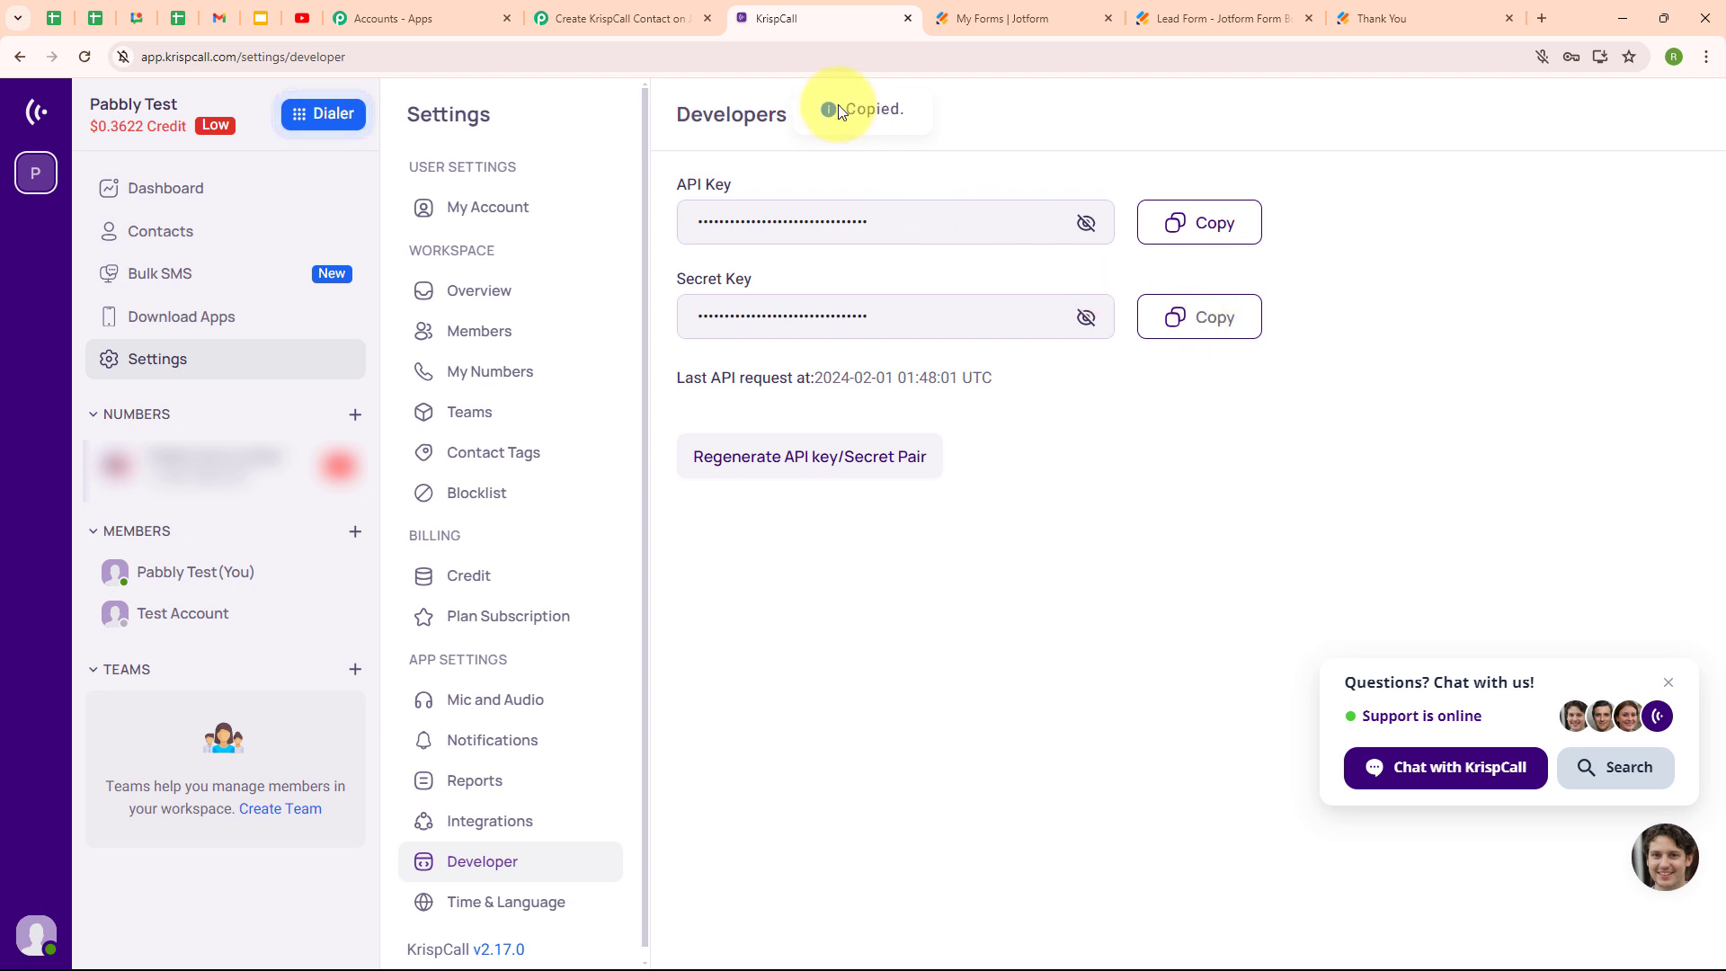
{"action": "left_click", "coordinate": [620, 18]}
{"action": "left_click", "coordinate": [814, 578]}
{"action": "key", "text": "ctrl+v"}
{"action": "left_click", "coordinate": [854, 730]}
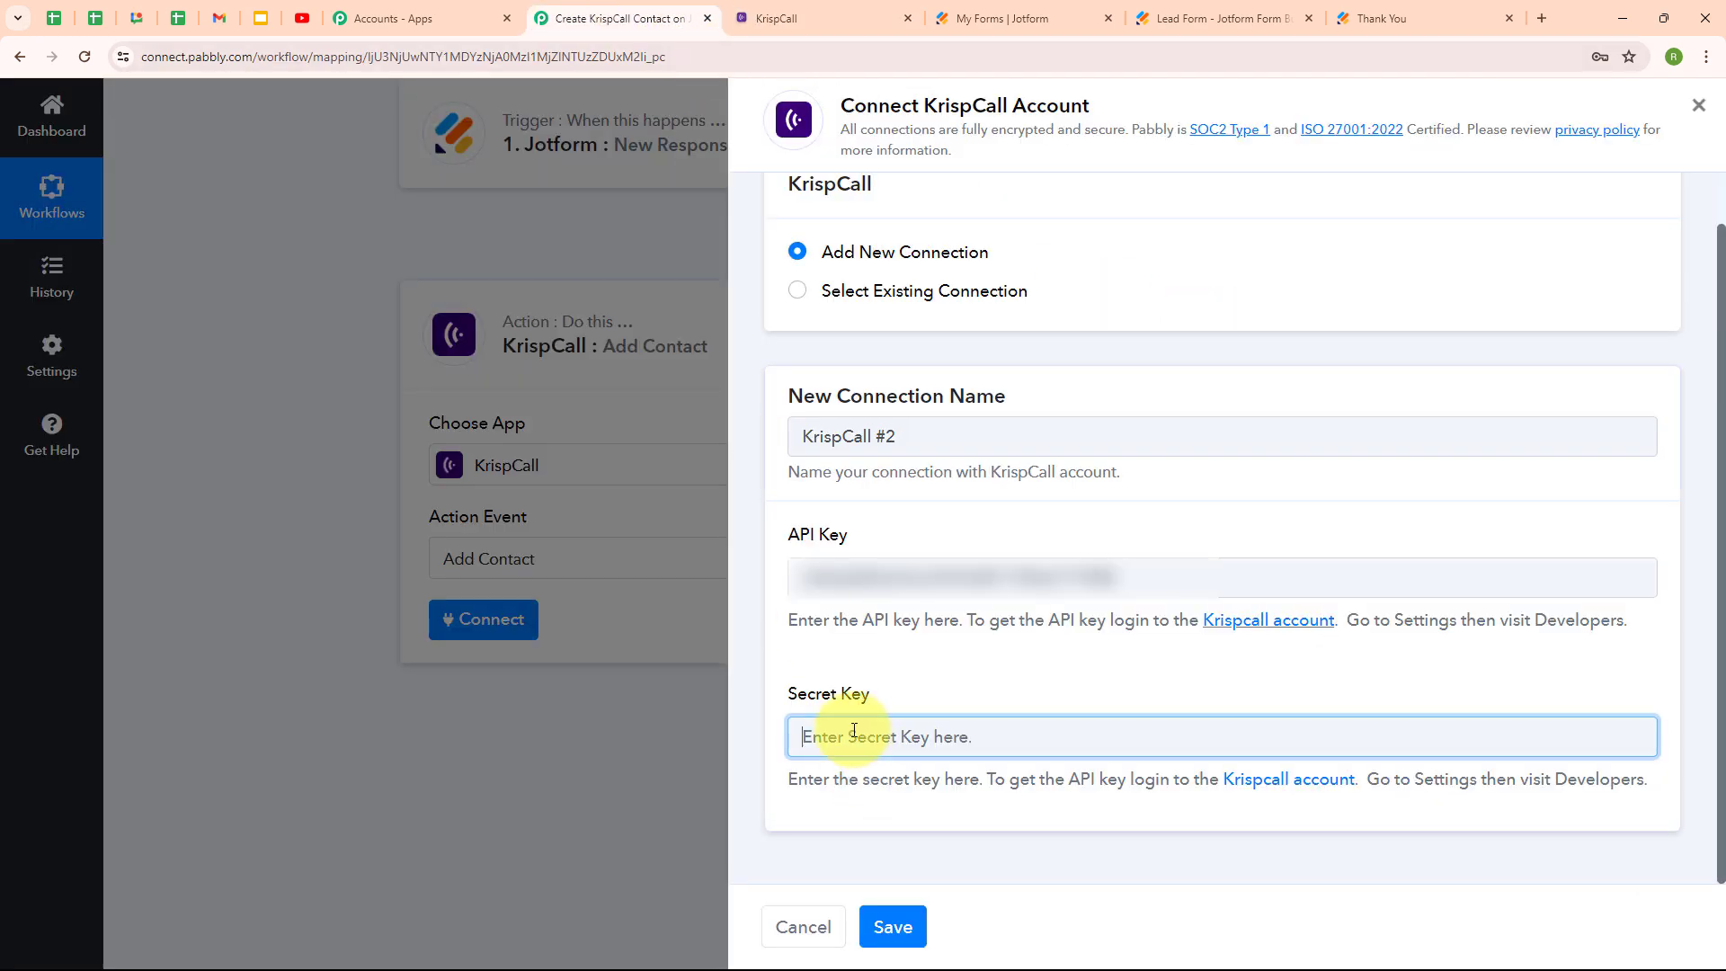
{"action": "key", "text": "ctrl+v"}
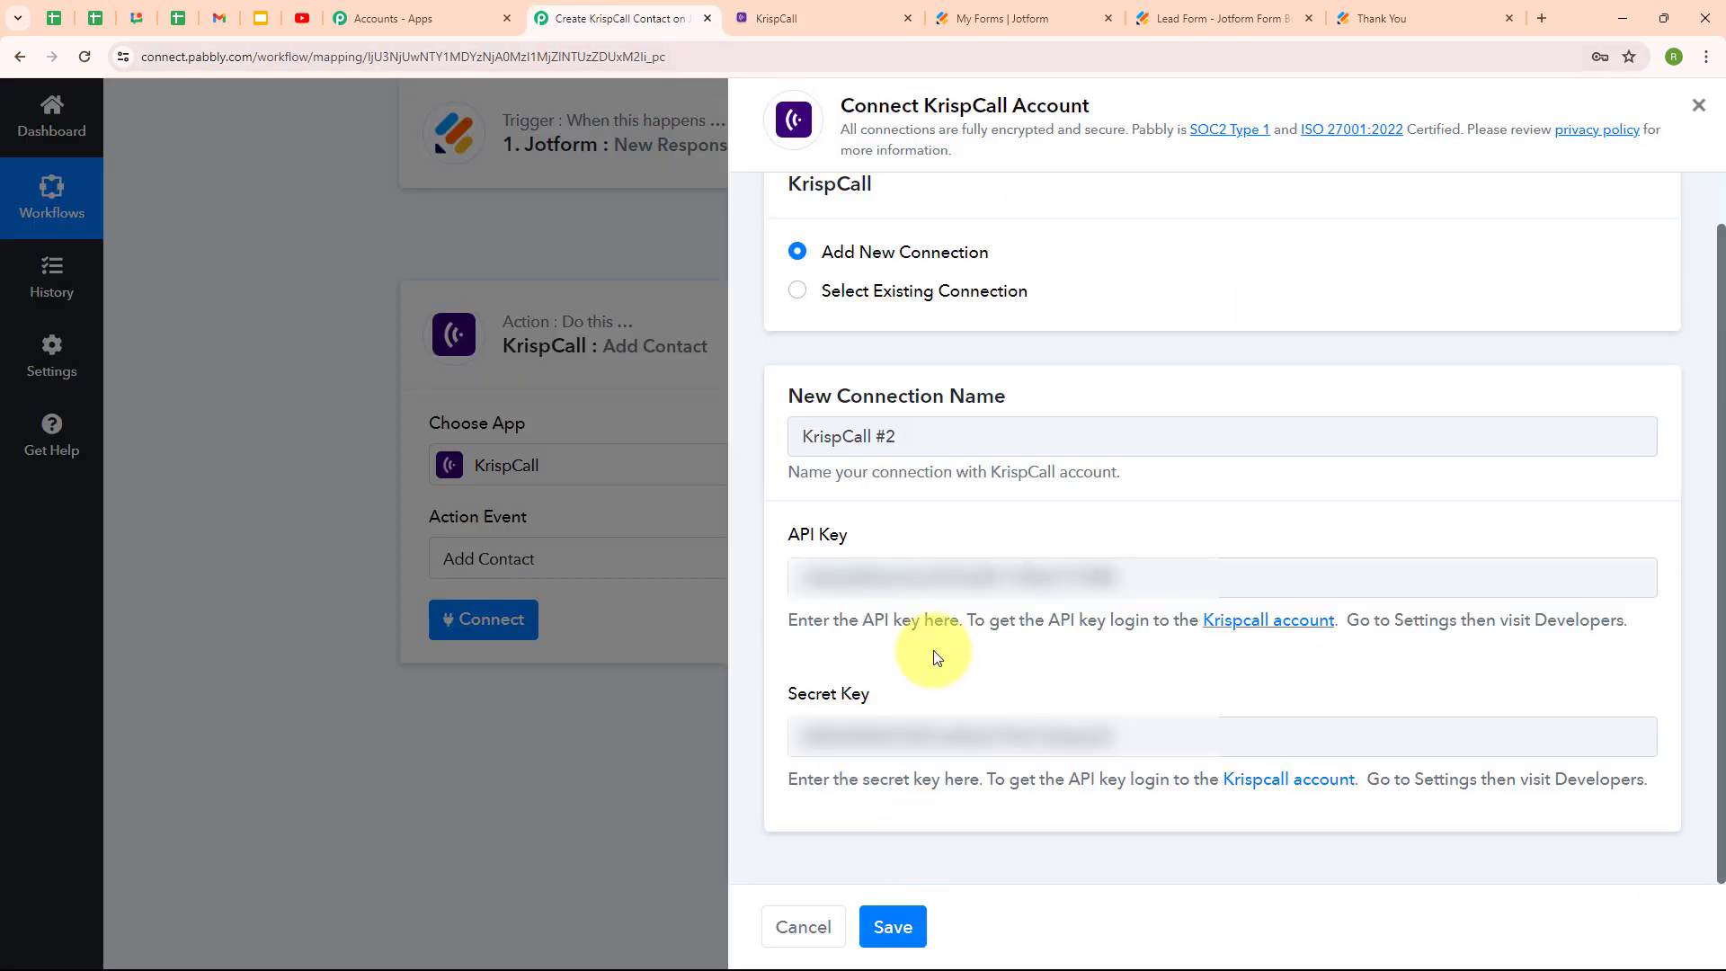
{"action": "left_click", "coordinate": [906, 935]}
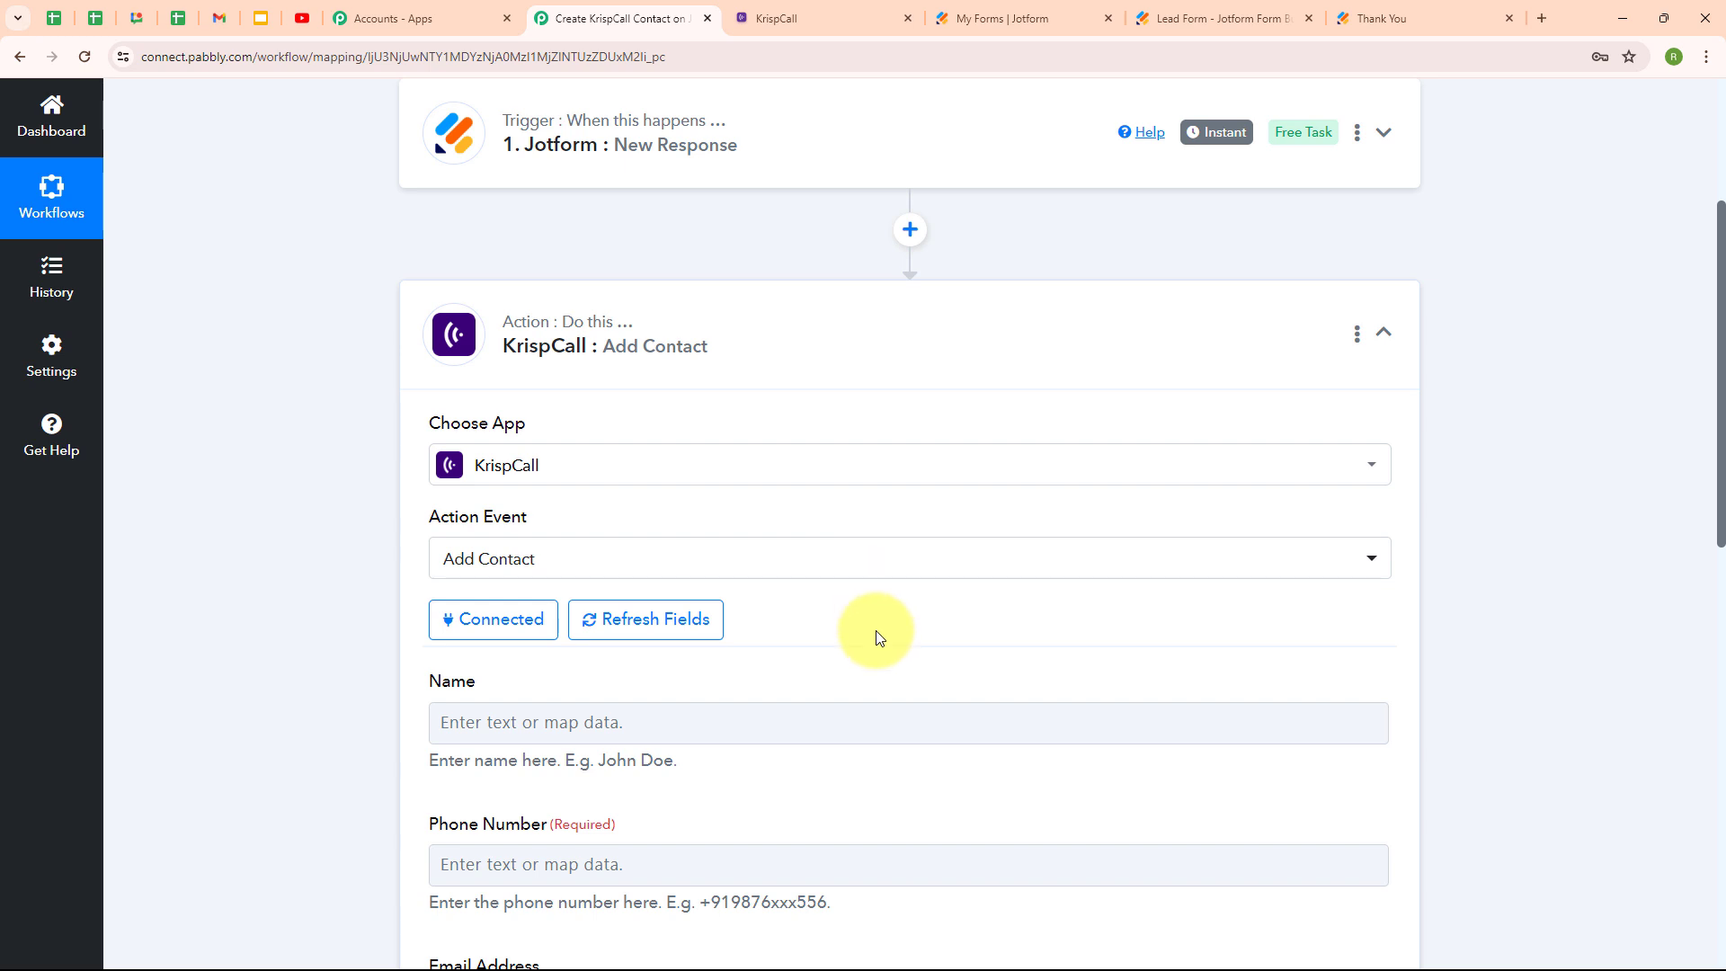
Scroll to the Add Contact fields and open the Insert Data list for the Name field.
{"action": "scroll", "coordinate": [878, 636], "scroll_direction": "down", "scroll_amount": 4}
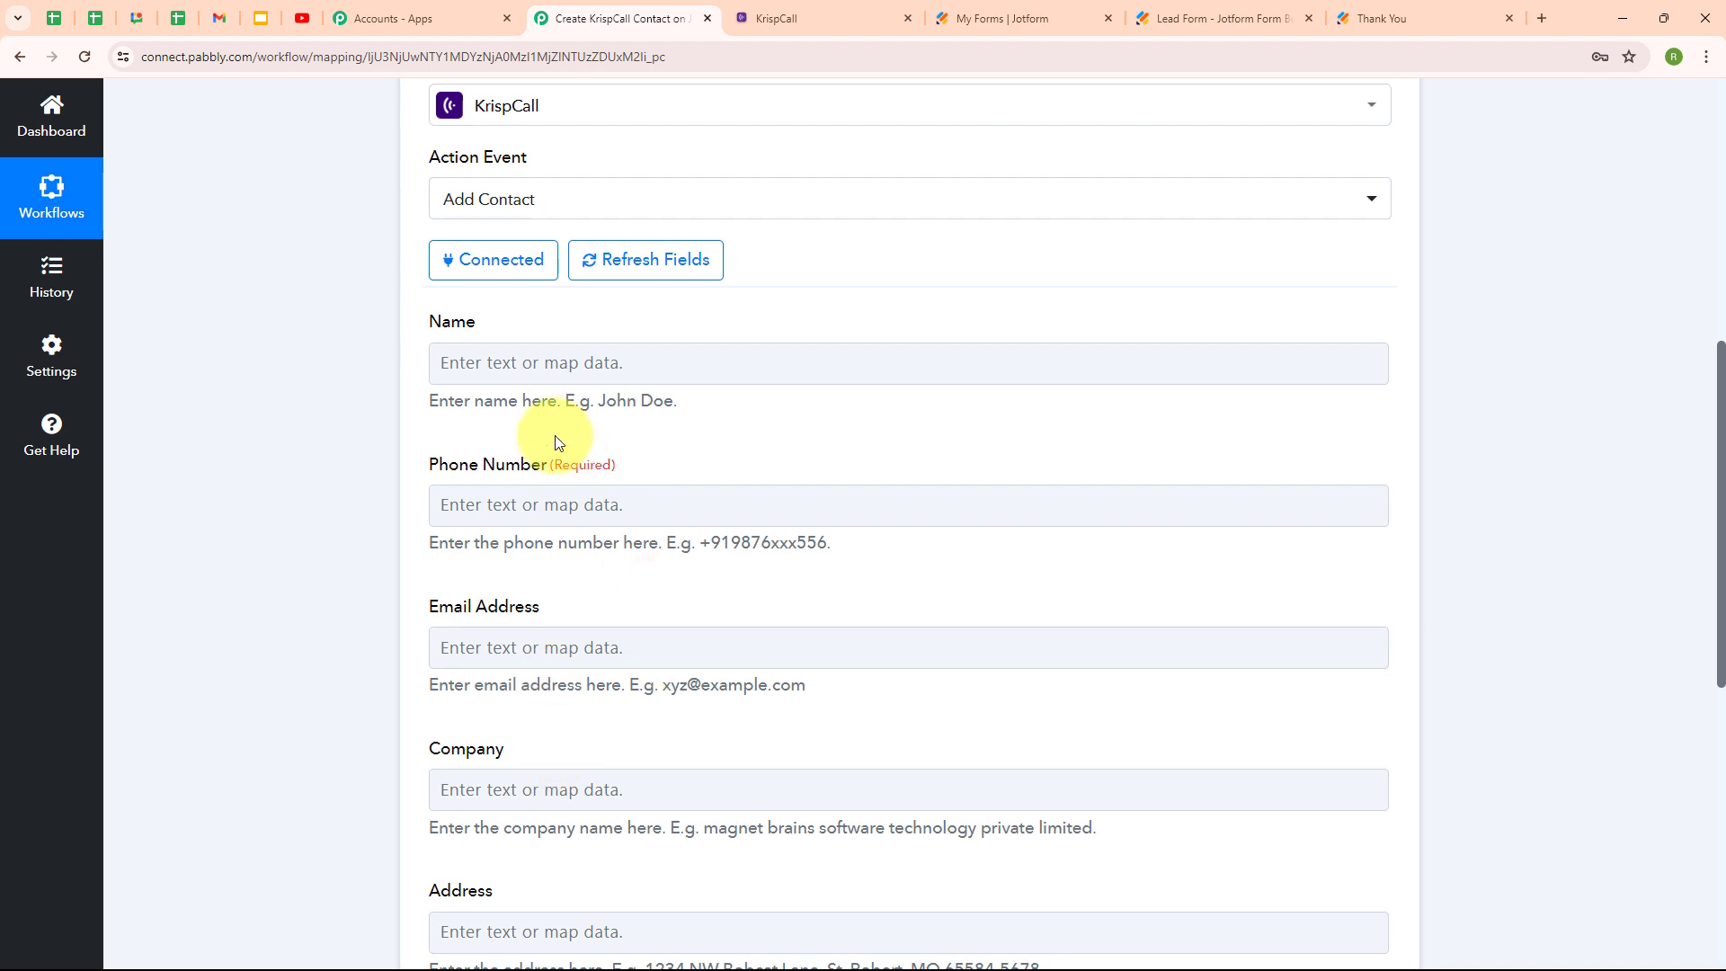
{"action": "left_click", "coordinate": [469, 367]}
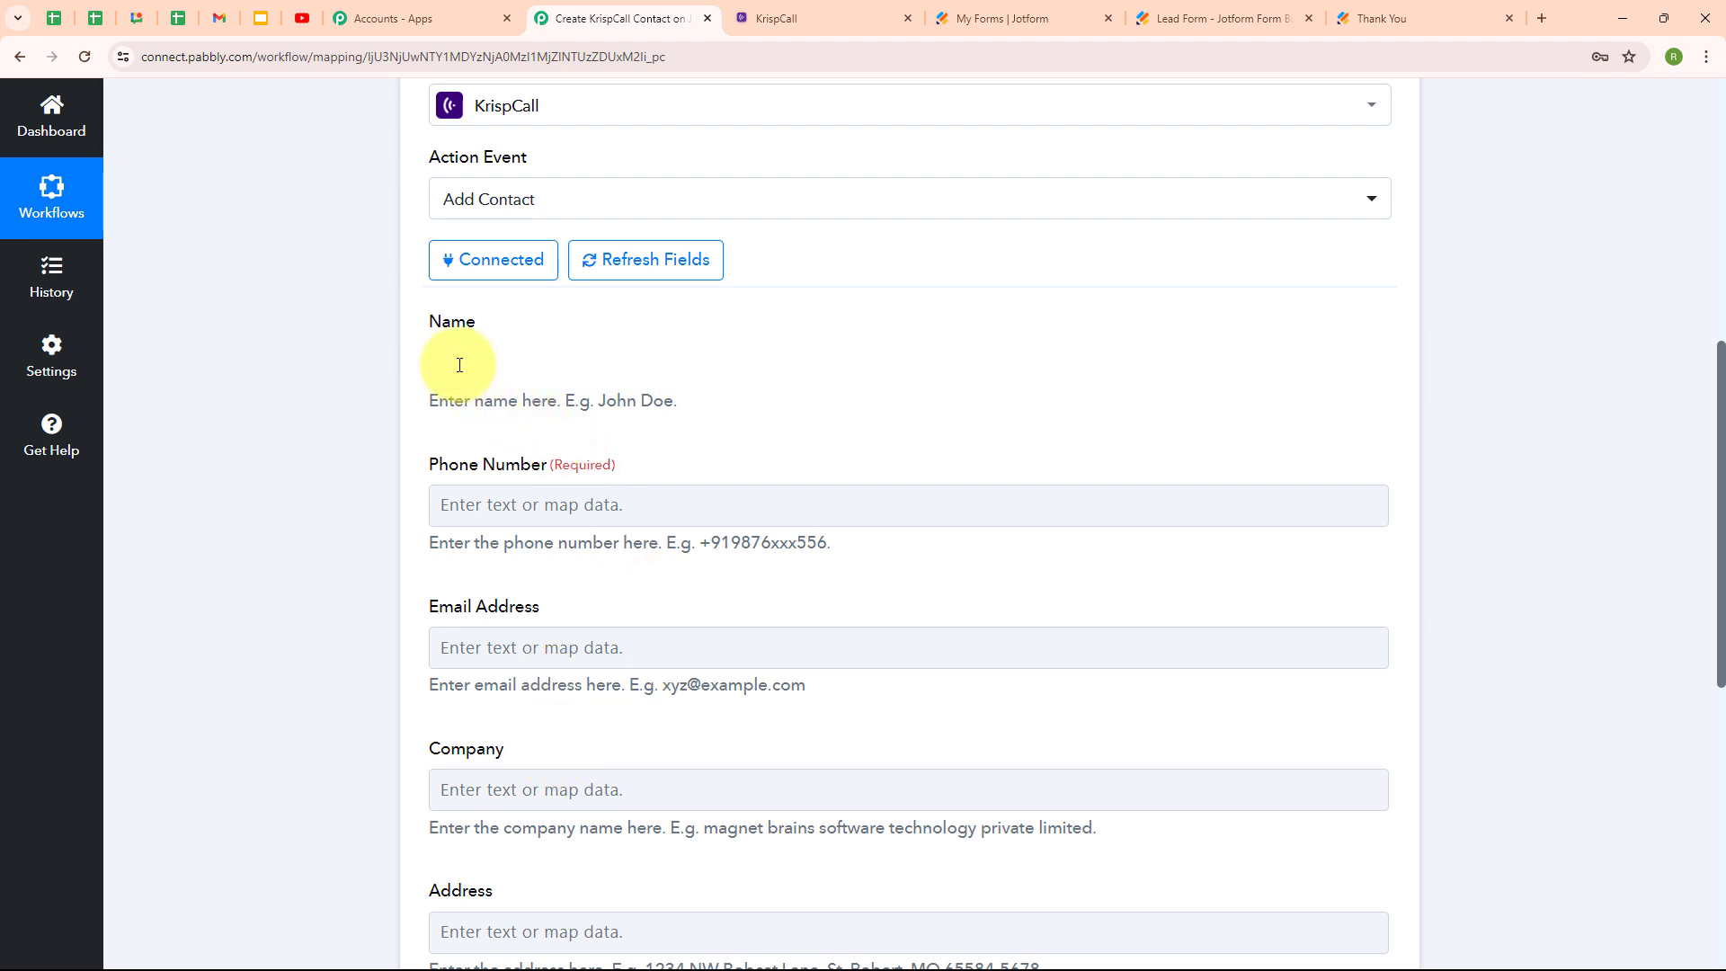
{"action": "left_click", "coordinate": [460, 364]}
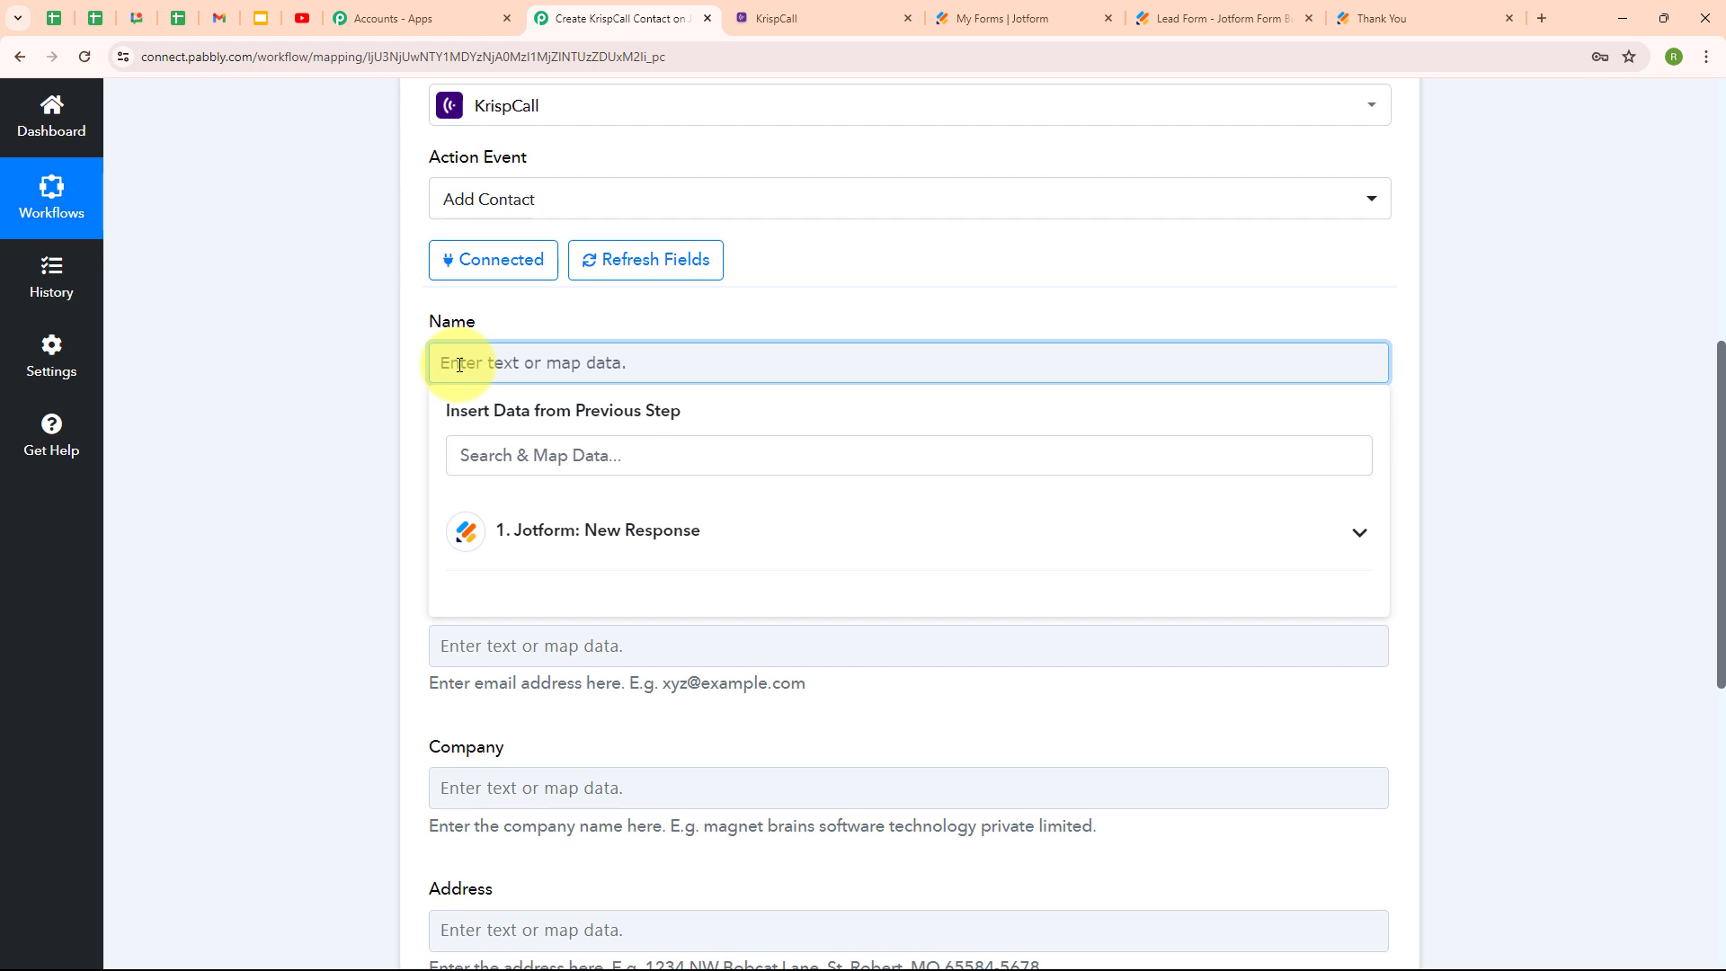
Map the Jotform response's first and last name into the contact's Name field.
{"action": "left_click", "coordinate": [676, 561]}
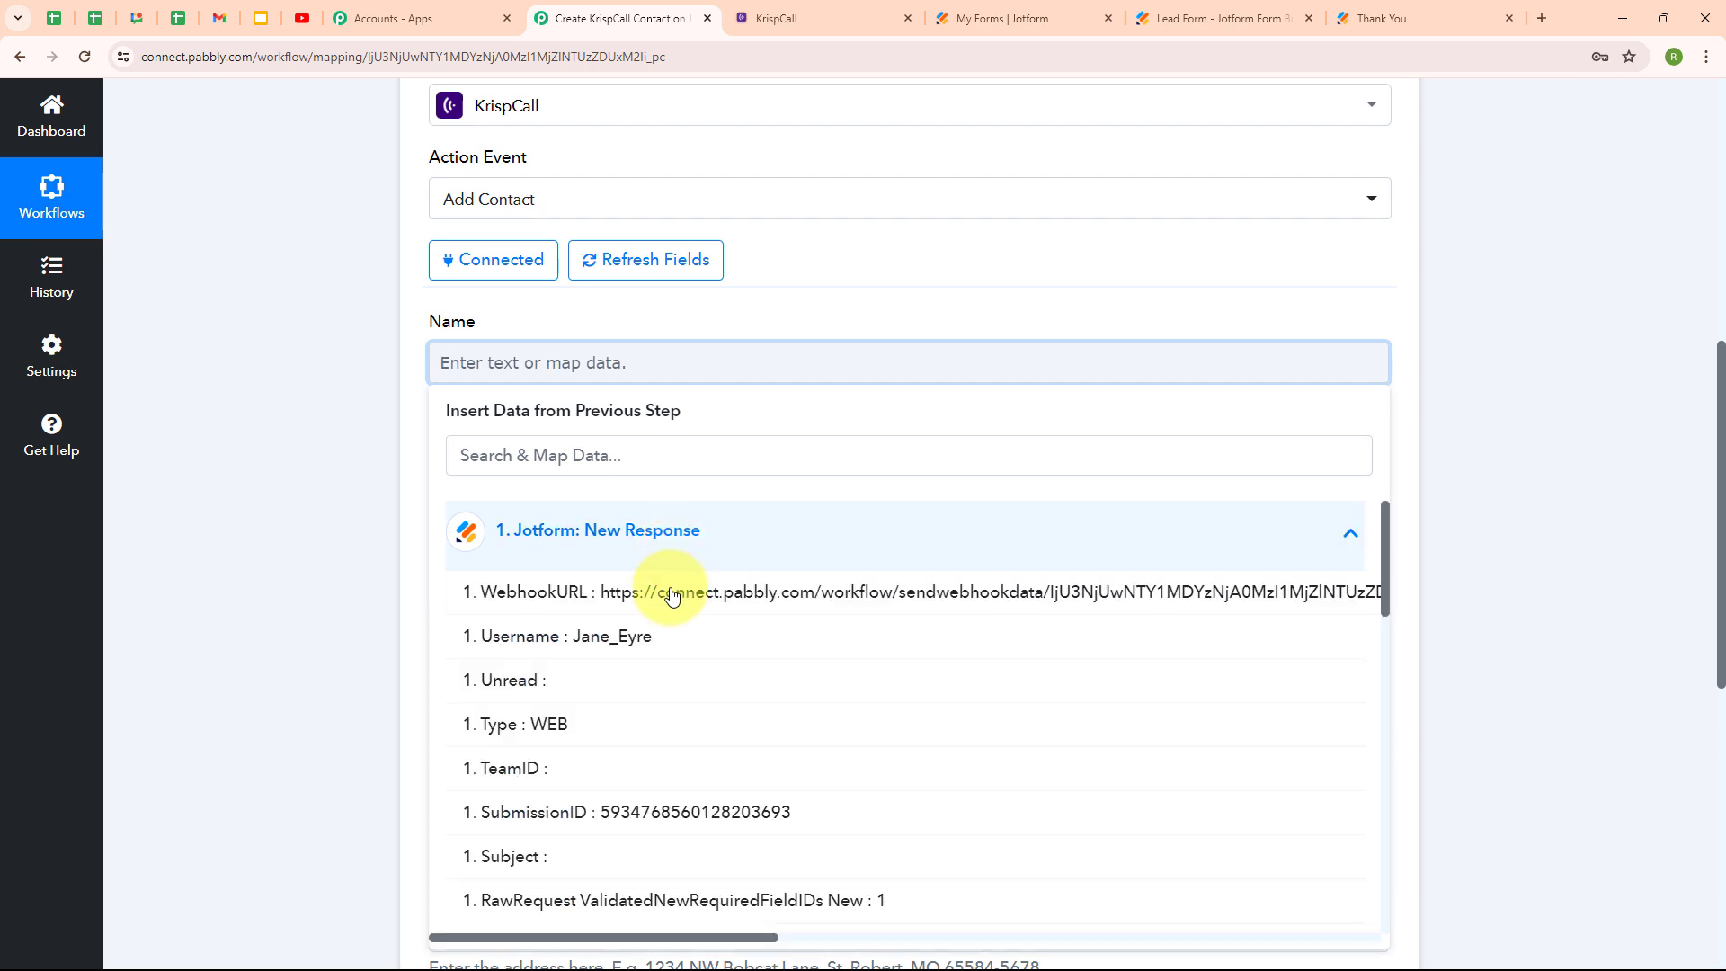
{"action": "scroll", "coordinate": [695, 733], "scroll_direction": "down", "scroll_amount": 4}
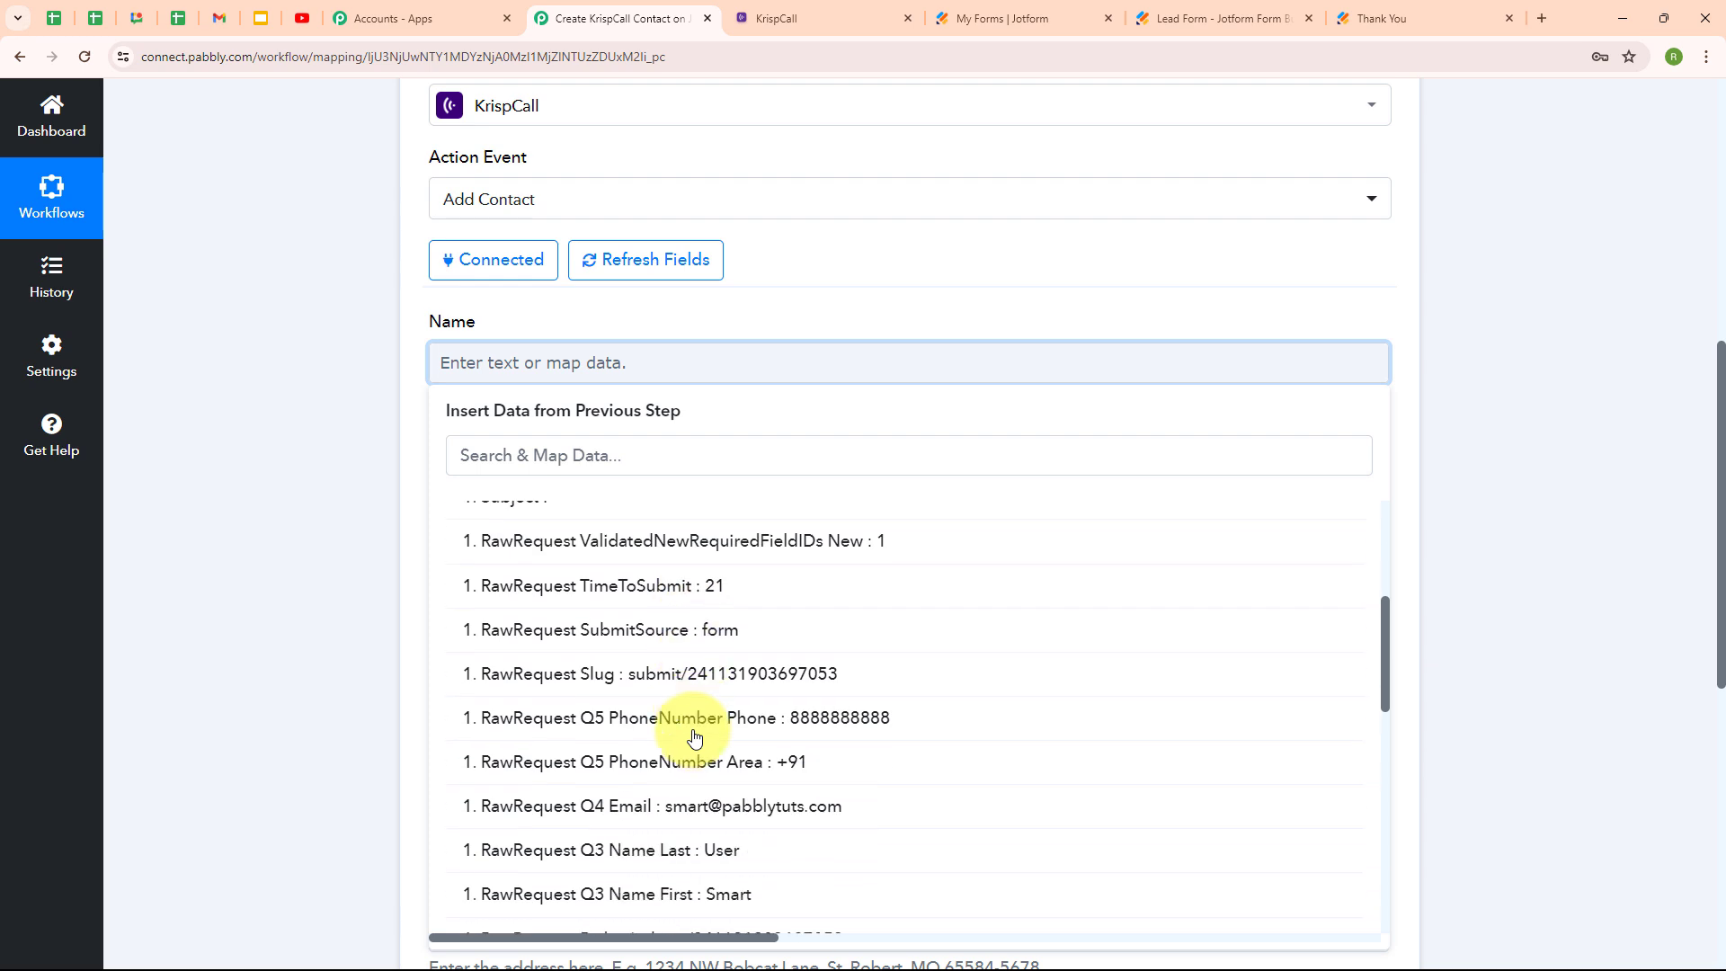
{"action": "left_click", "coordinate": [710, 897]}
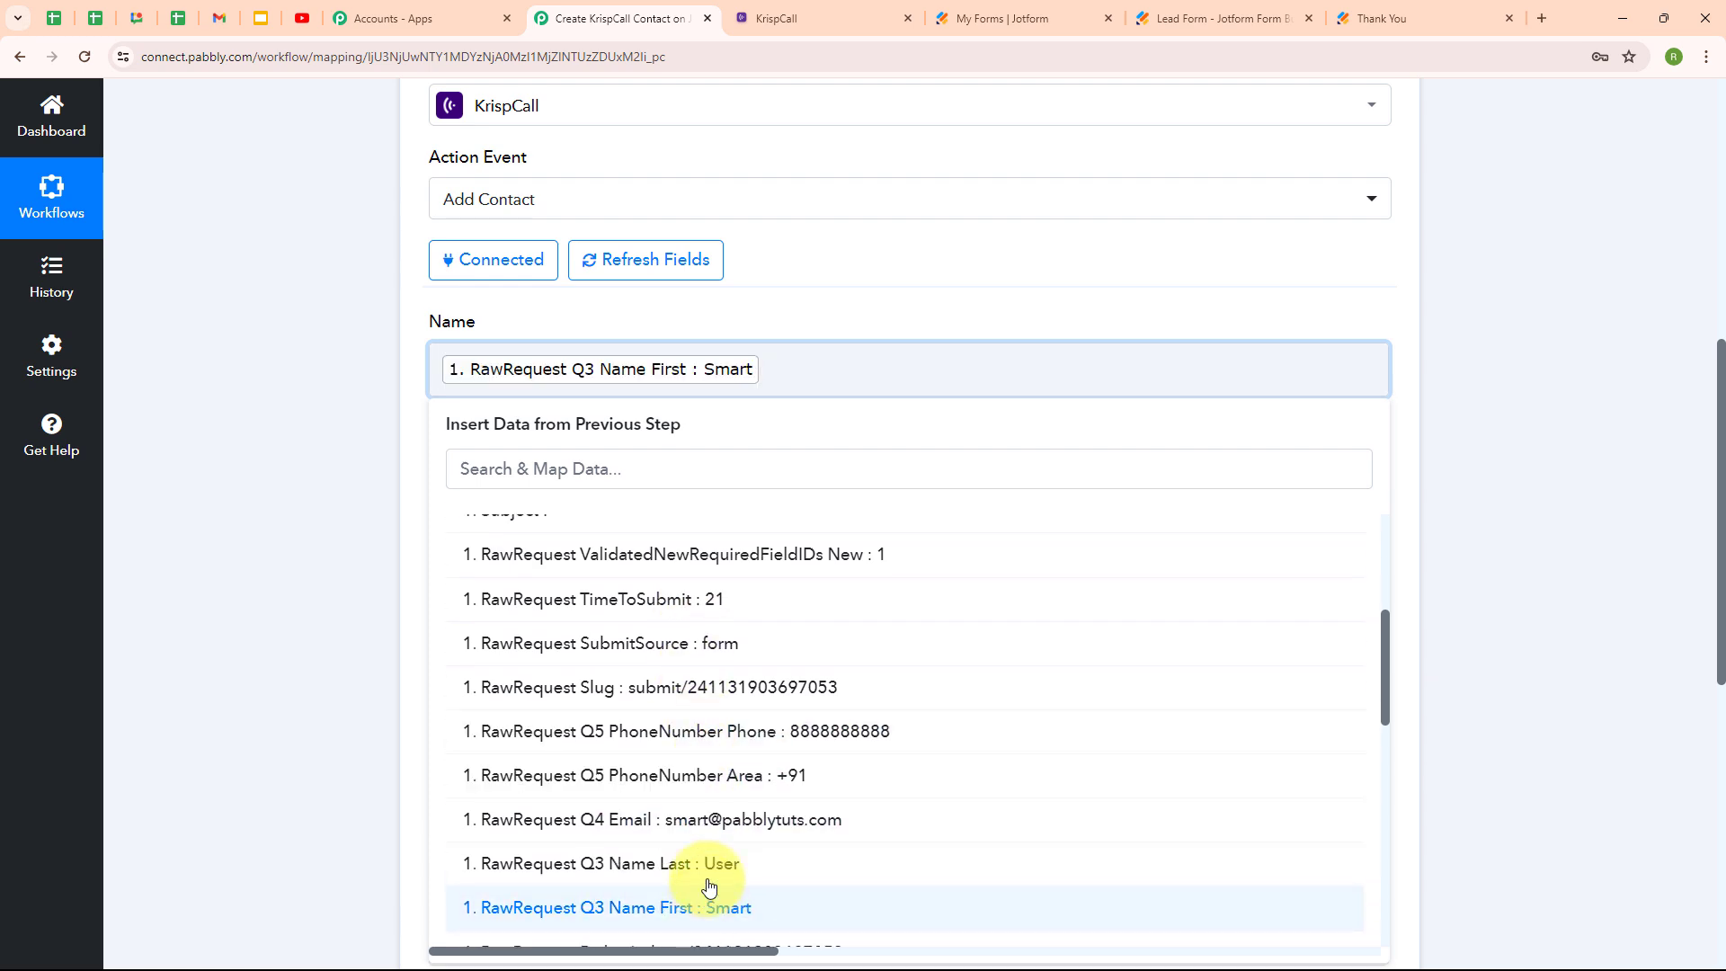
{"action": "left_click", "coordinate": [710, 865]}
Map Jotform's Q5 area code and phone number into the Phone Number field.
{"action": "left_click", "coordinate": [385, 775]}
{"action": "scroll", "coordinate": [443, 416], "scroll_direction": "down", "scroll_amount": 1}
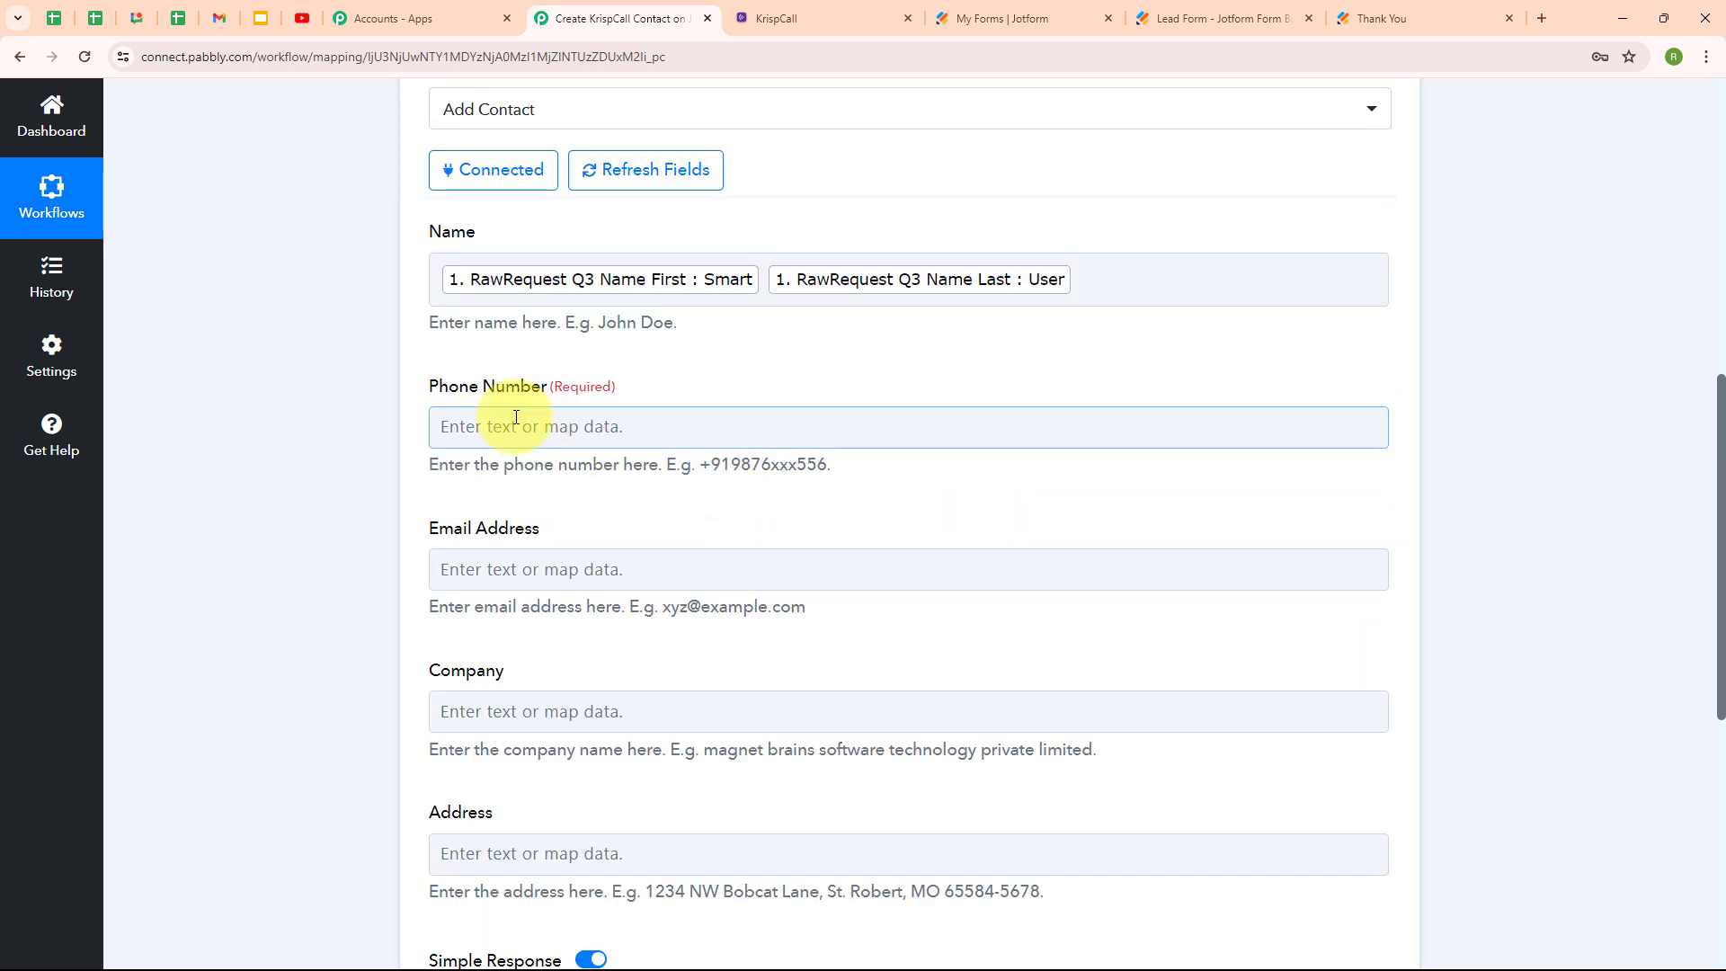
{"action": "left_click", "coordinate": [441, 429]}
{"action": "left_click", "coordinate": [668, 634]}
{"action": "scroll", "coordinate": [674, 848], "scroll_direction": "down", "scroll_amount": 4}
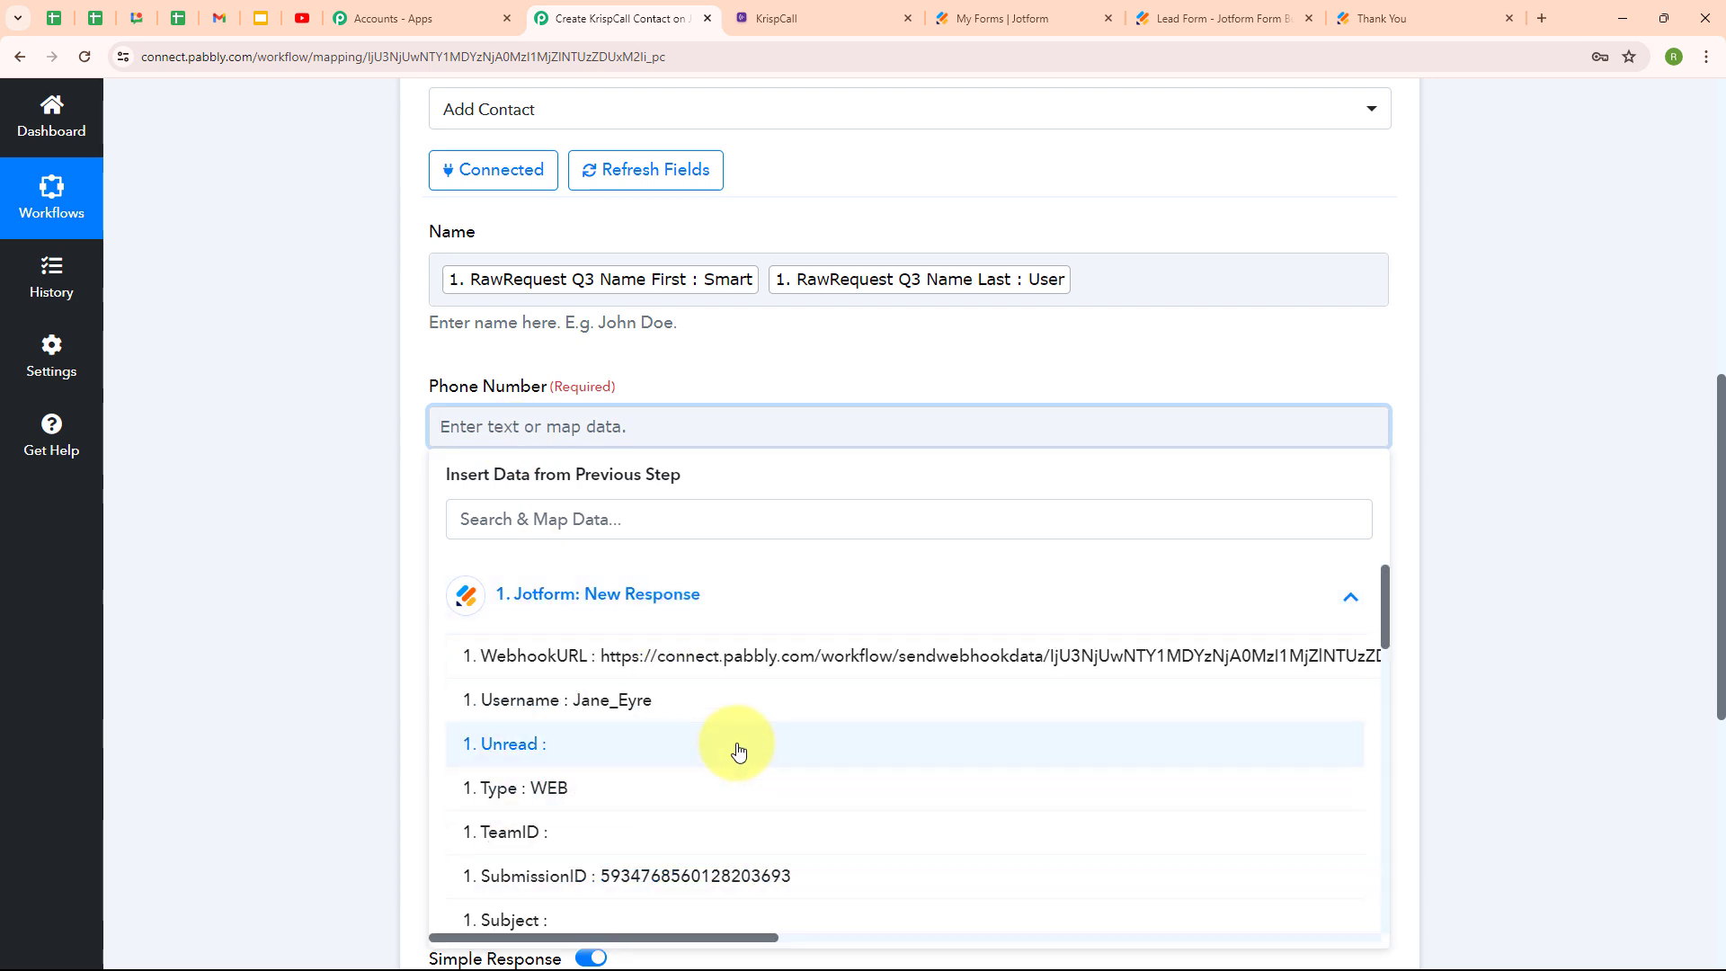
{"action": "left_click", "coordinate": [627, 924]}
{"action": "left_click", "coordinate": [485, 885]}
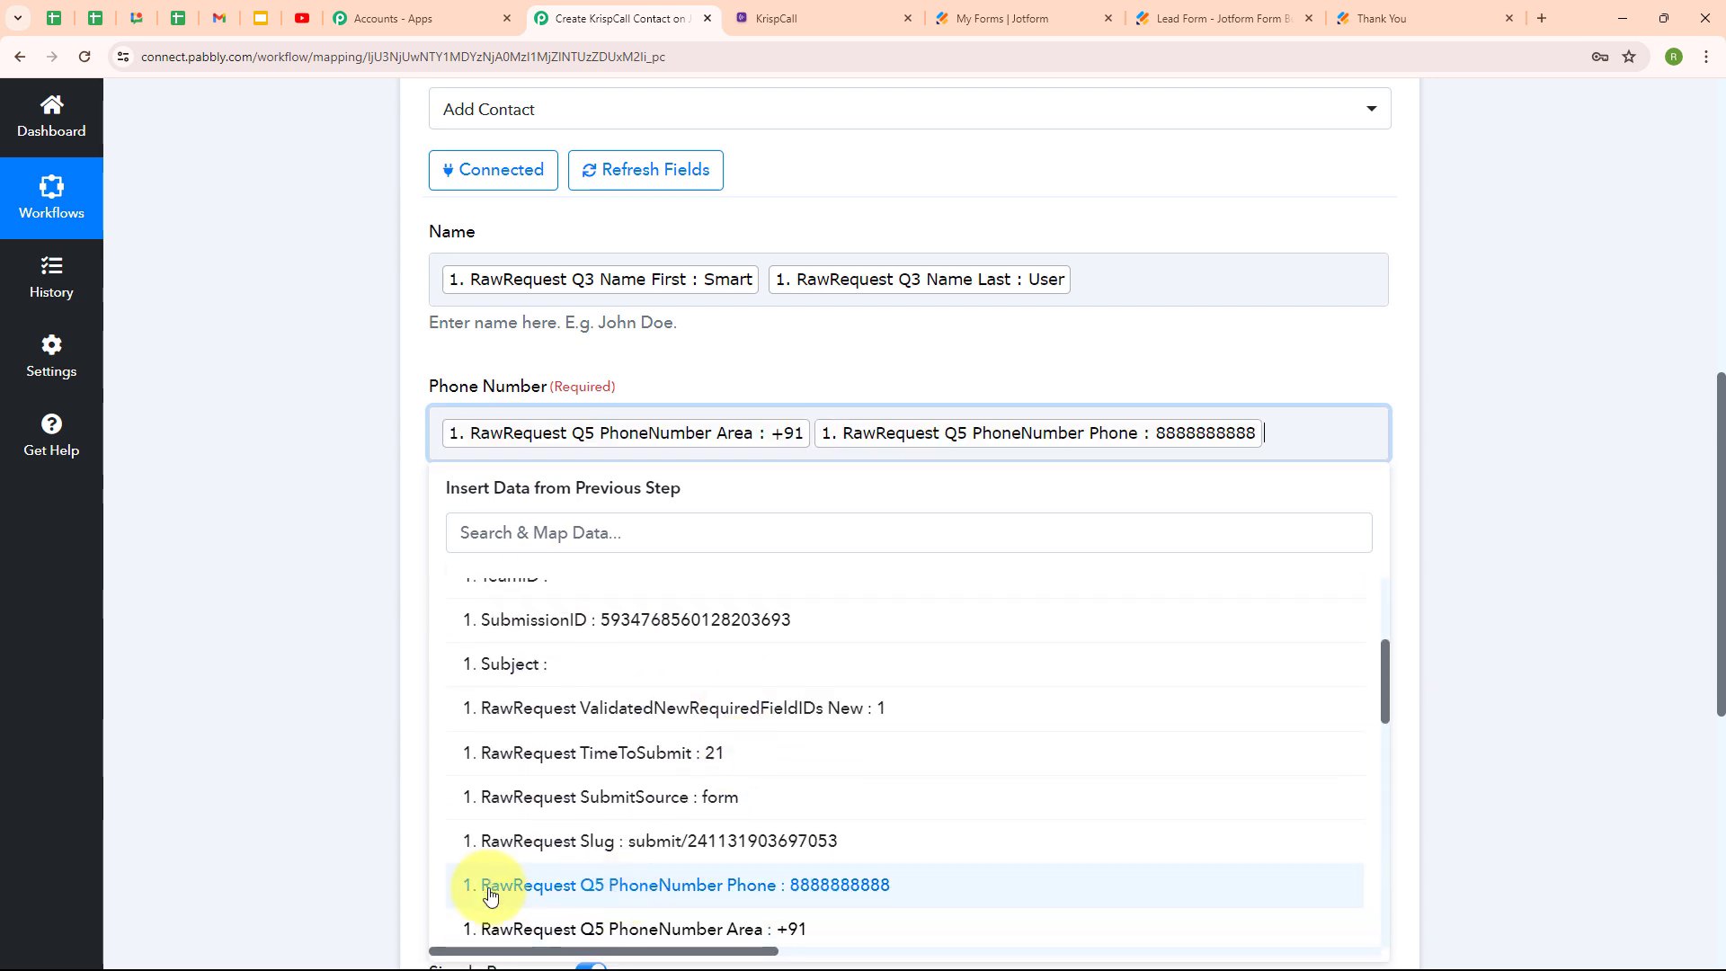
{"action": "left_click", "coordinate": [305, 772]}
Map the Jotform Q4 Email value into the Email Address field.
{"action": "left_click", "coordinate": [1062, 563]}
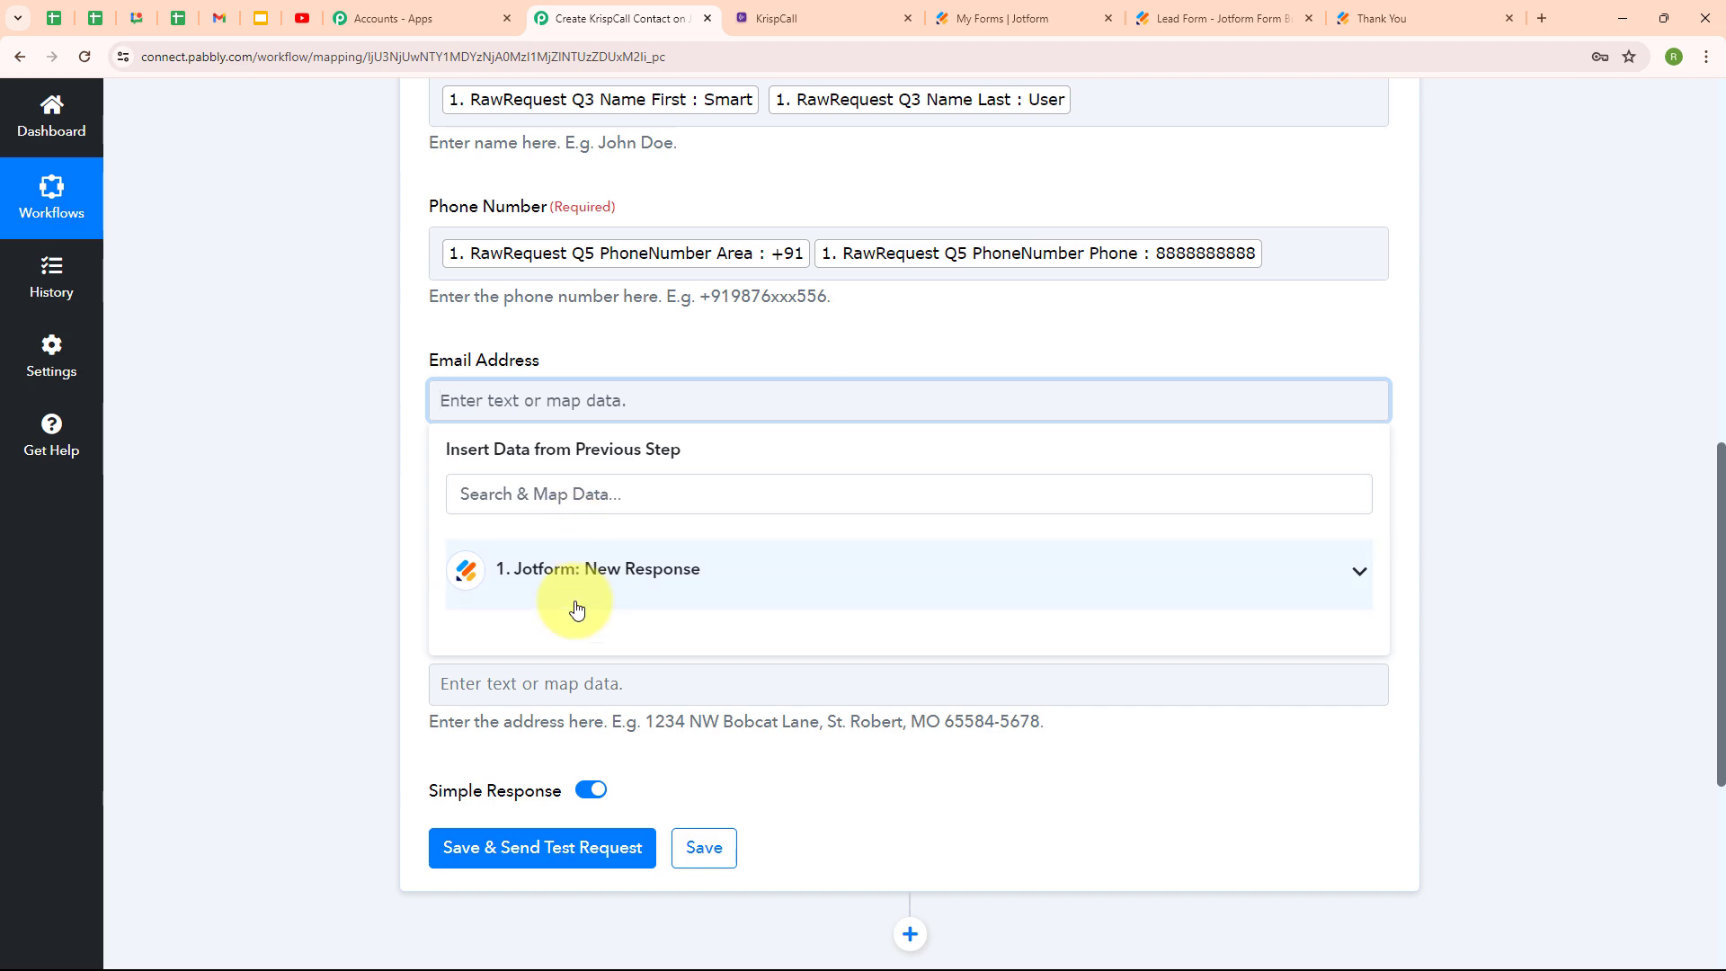
{"action": "left_click", "coordinate": [578, 605]}
{"action": "scroll", "coordinate": [808, 733], "scroll_direction": "down", "scroll_amount": 1}
{"action": "scroll", "coordinate": [808, 732], "scroll_direction": "down", "scroll_amount": 3}
{"action": "left_click", "coordinate": [817, 954]}
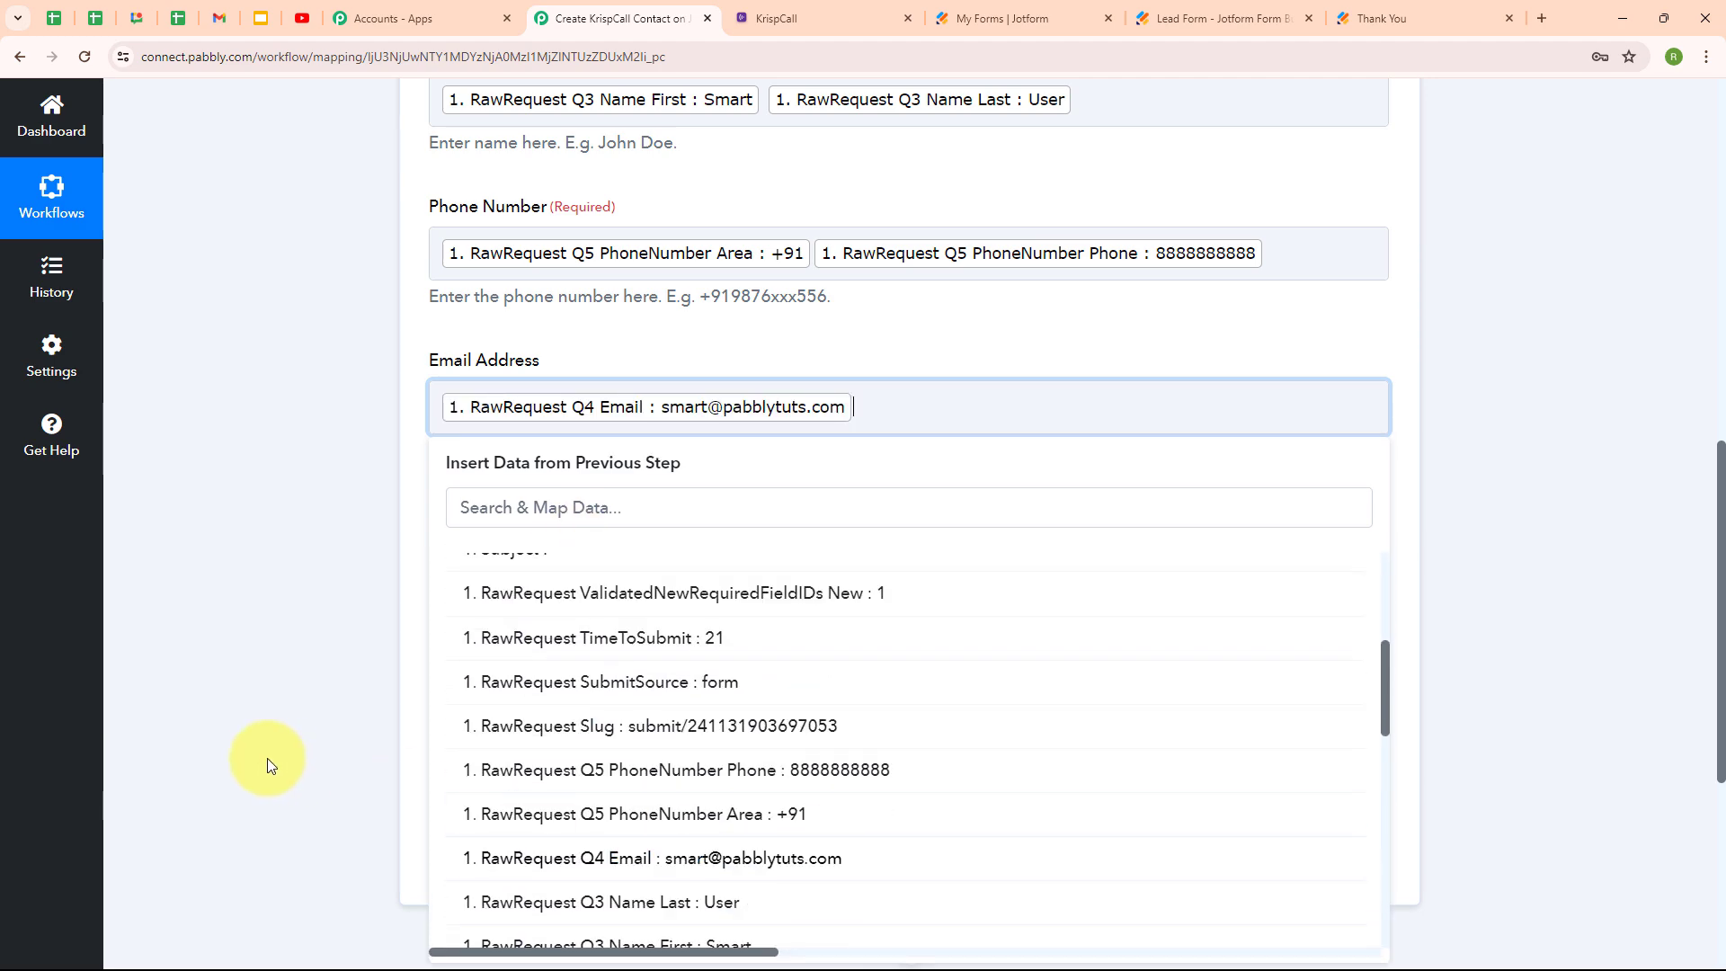
{"action": "left_click", "coordinate": [267, 758]}
{"action": "scroll", "coordinate": [1028, 551], "scroll_direction": "down", "scroll_amount": 1}
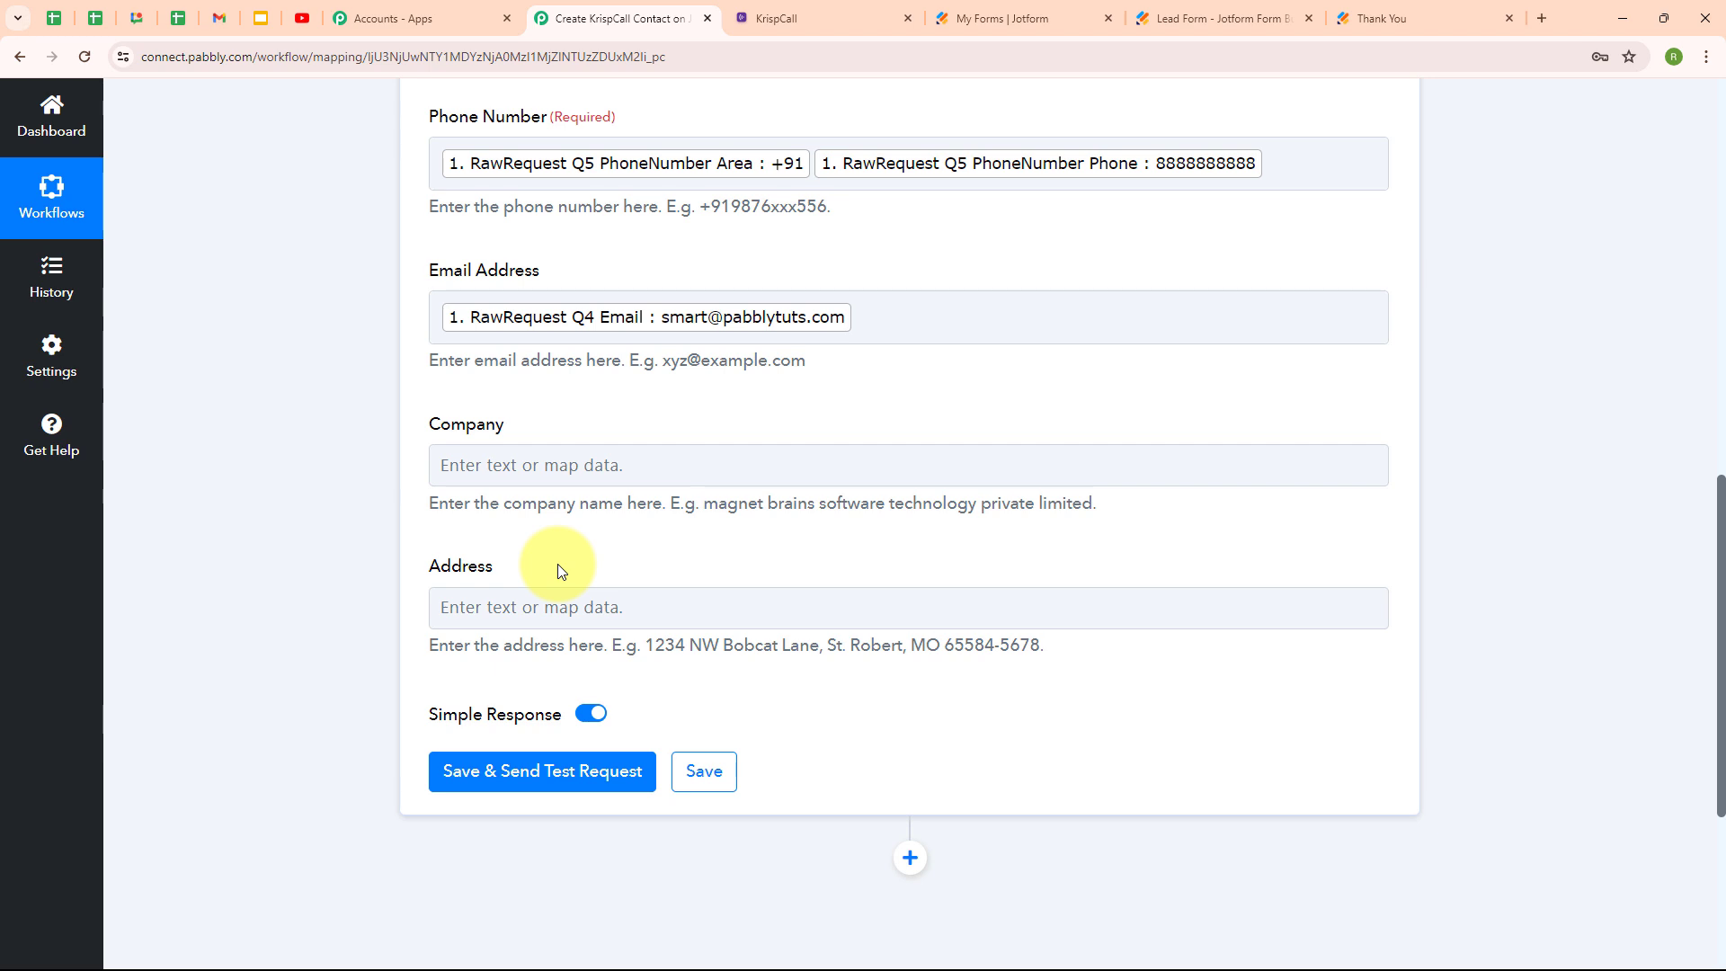
Save the Add Contact action, send a test request, and review the returned Smart User contact.
{"action": "scroll", "coordinate": [849, 319], "scroll_direction": "up", "scroll_amount": 4}
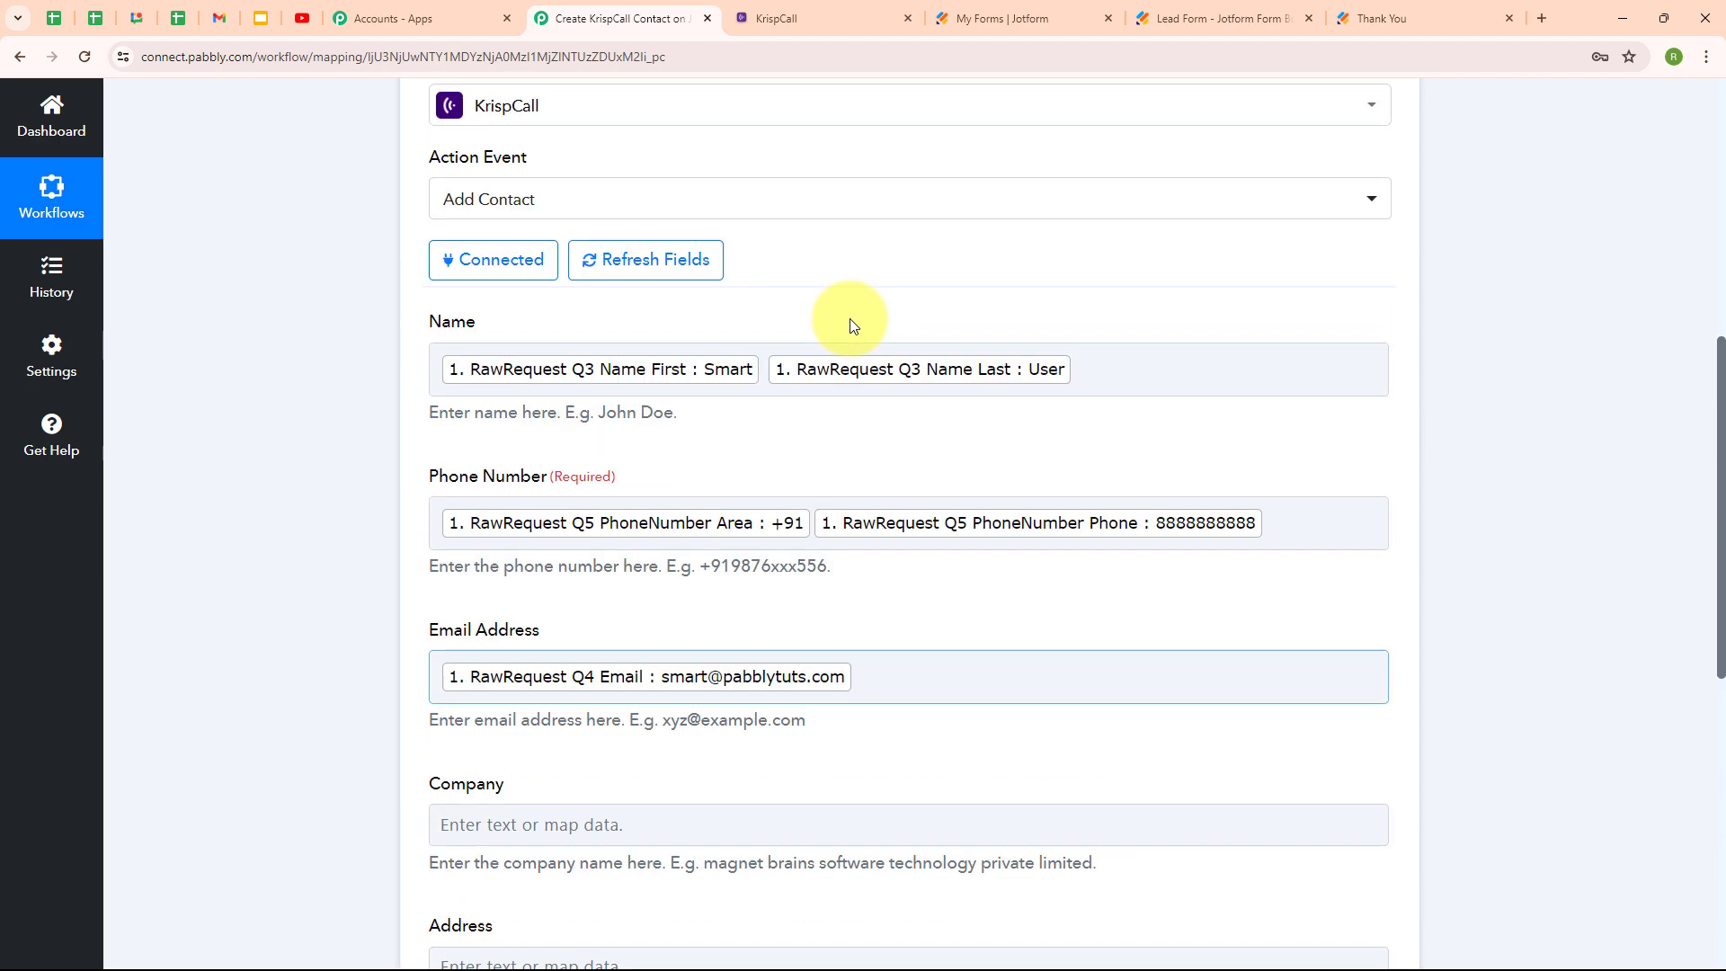
{"action": "scroll", "coordinate": [850, 319], "scroll_direction": "down", "scroll_amount": 5}
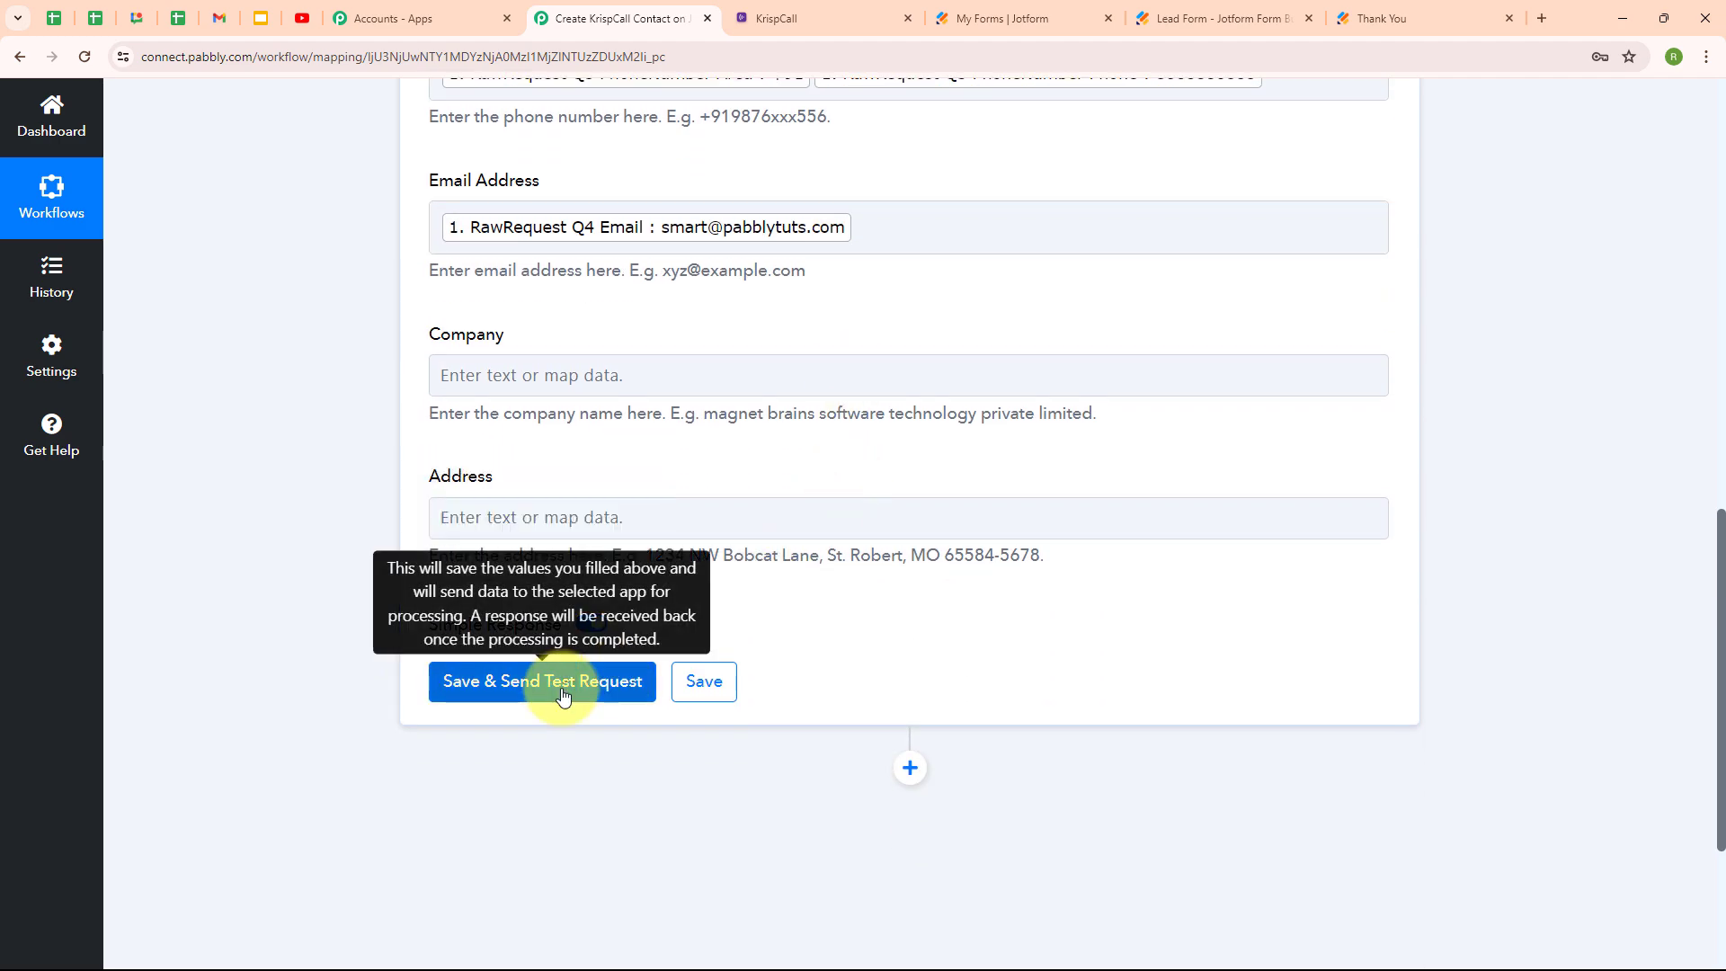
{"action": "left_click", "coordinate": [542, 681]}
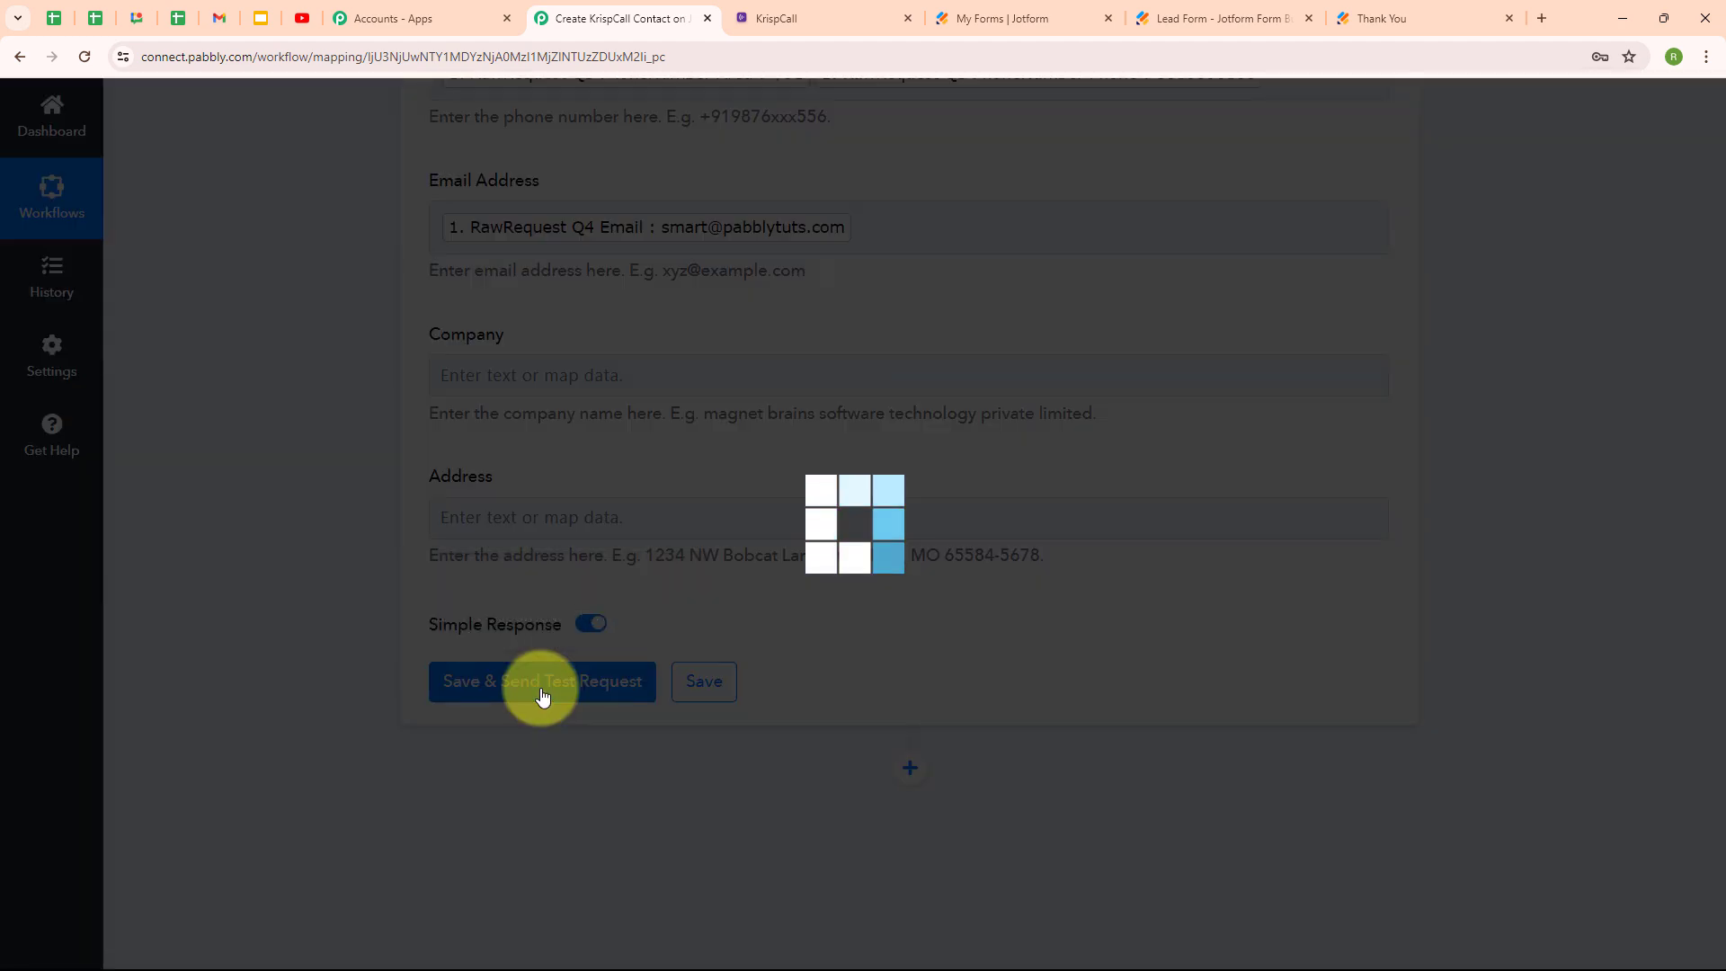
{"action": "scroll", "coordinate": [944, 578], "scroll_direction": "down", "scroll_amount": 4}
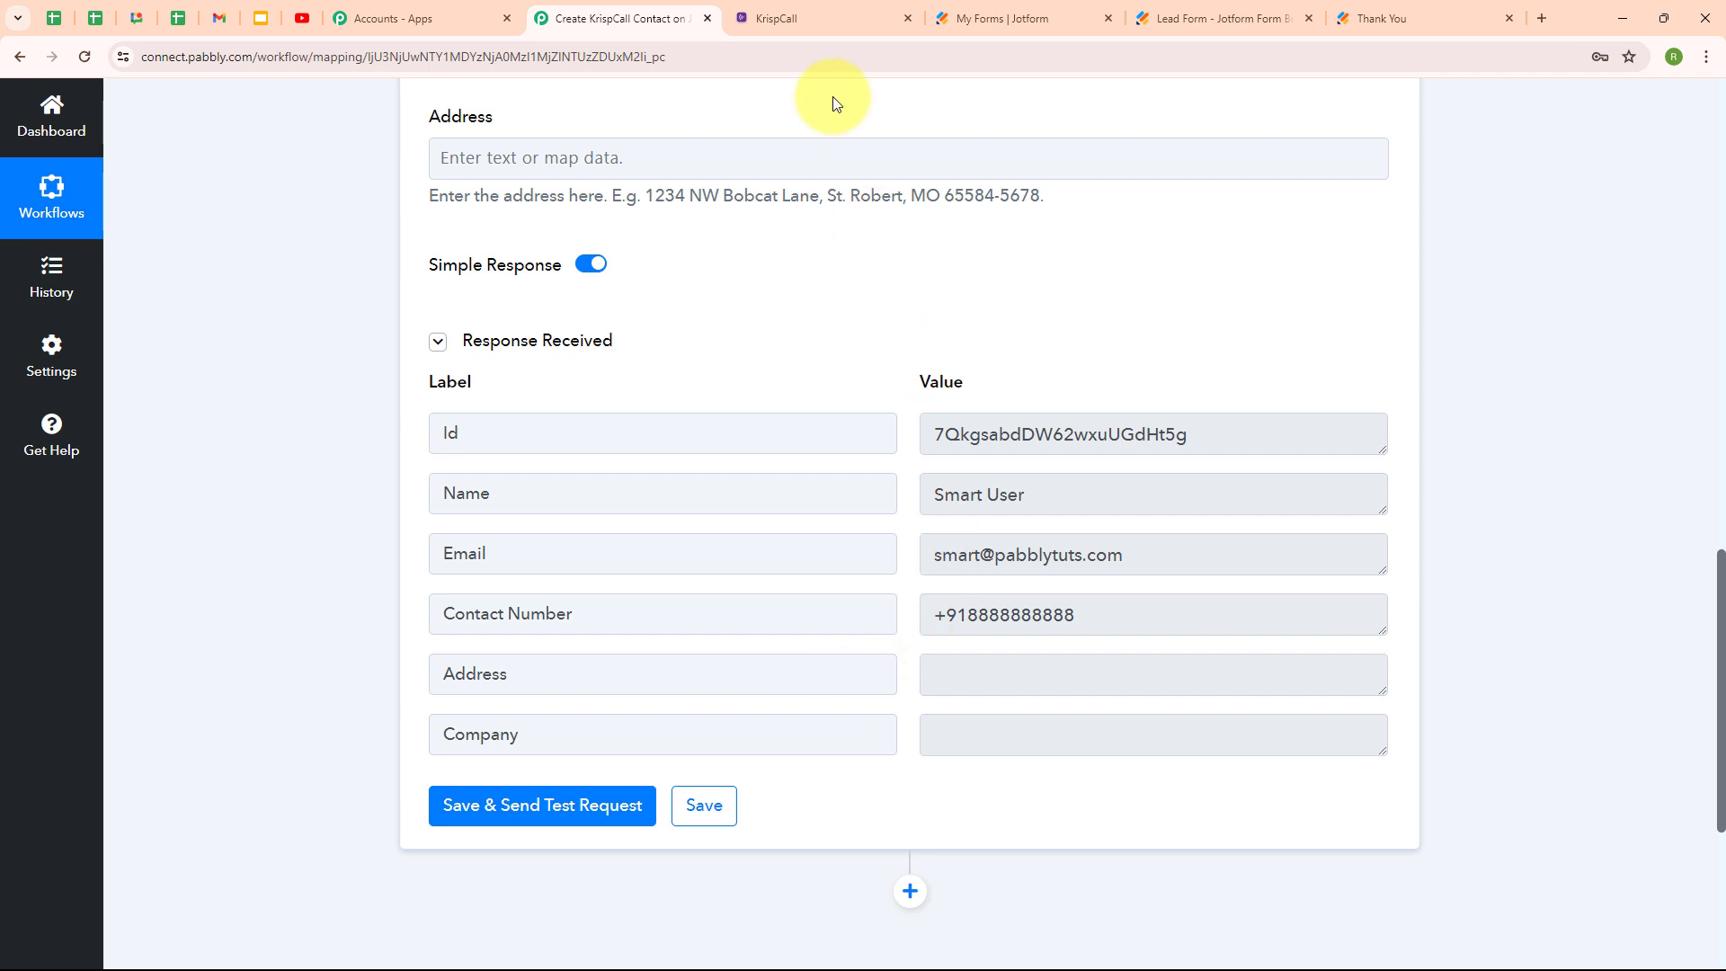
{"action": "left_click", "coordinate": [823, 19]}
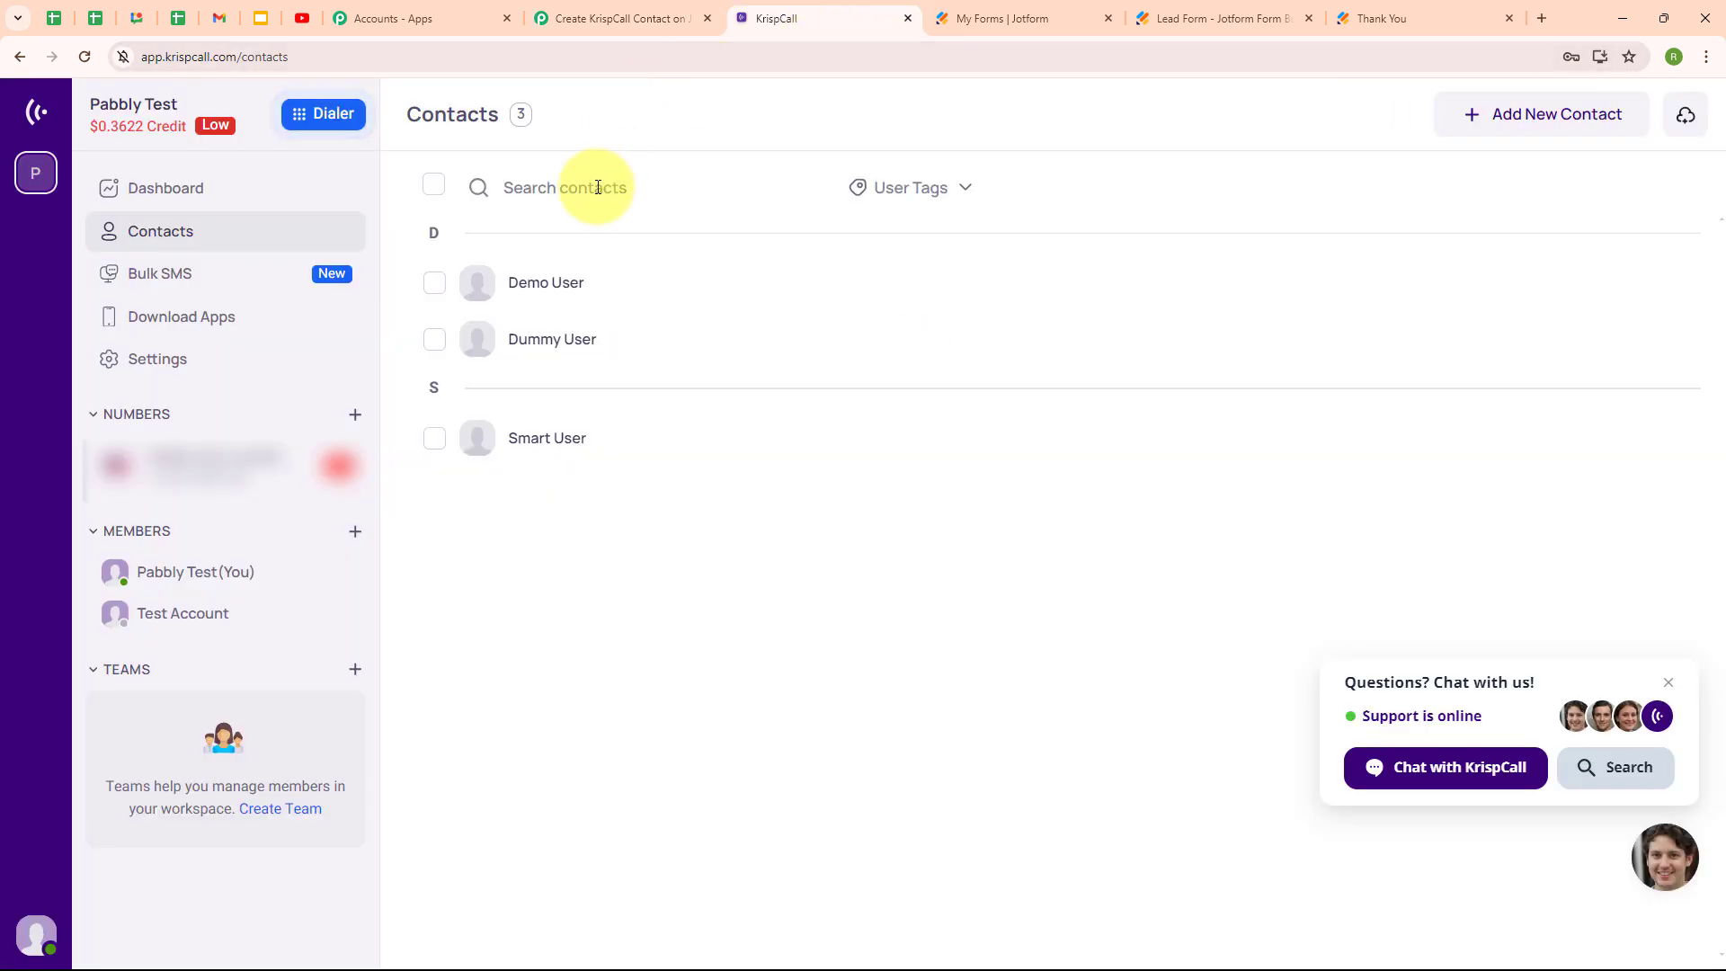
Open the Smart User contact's details in KrispCall to confirm its phone and email.
{"action": "left_click", "coordinate": [436, 447]}
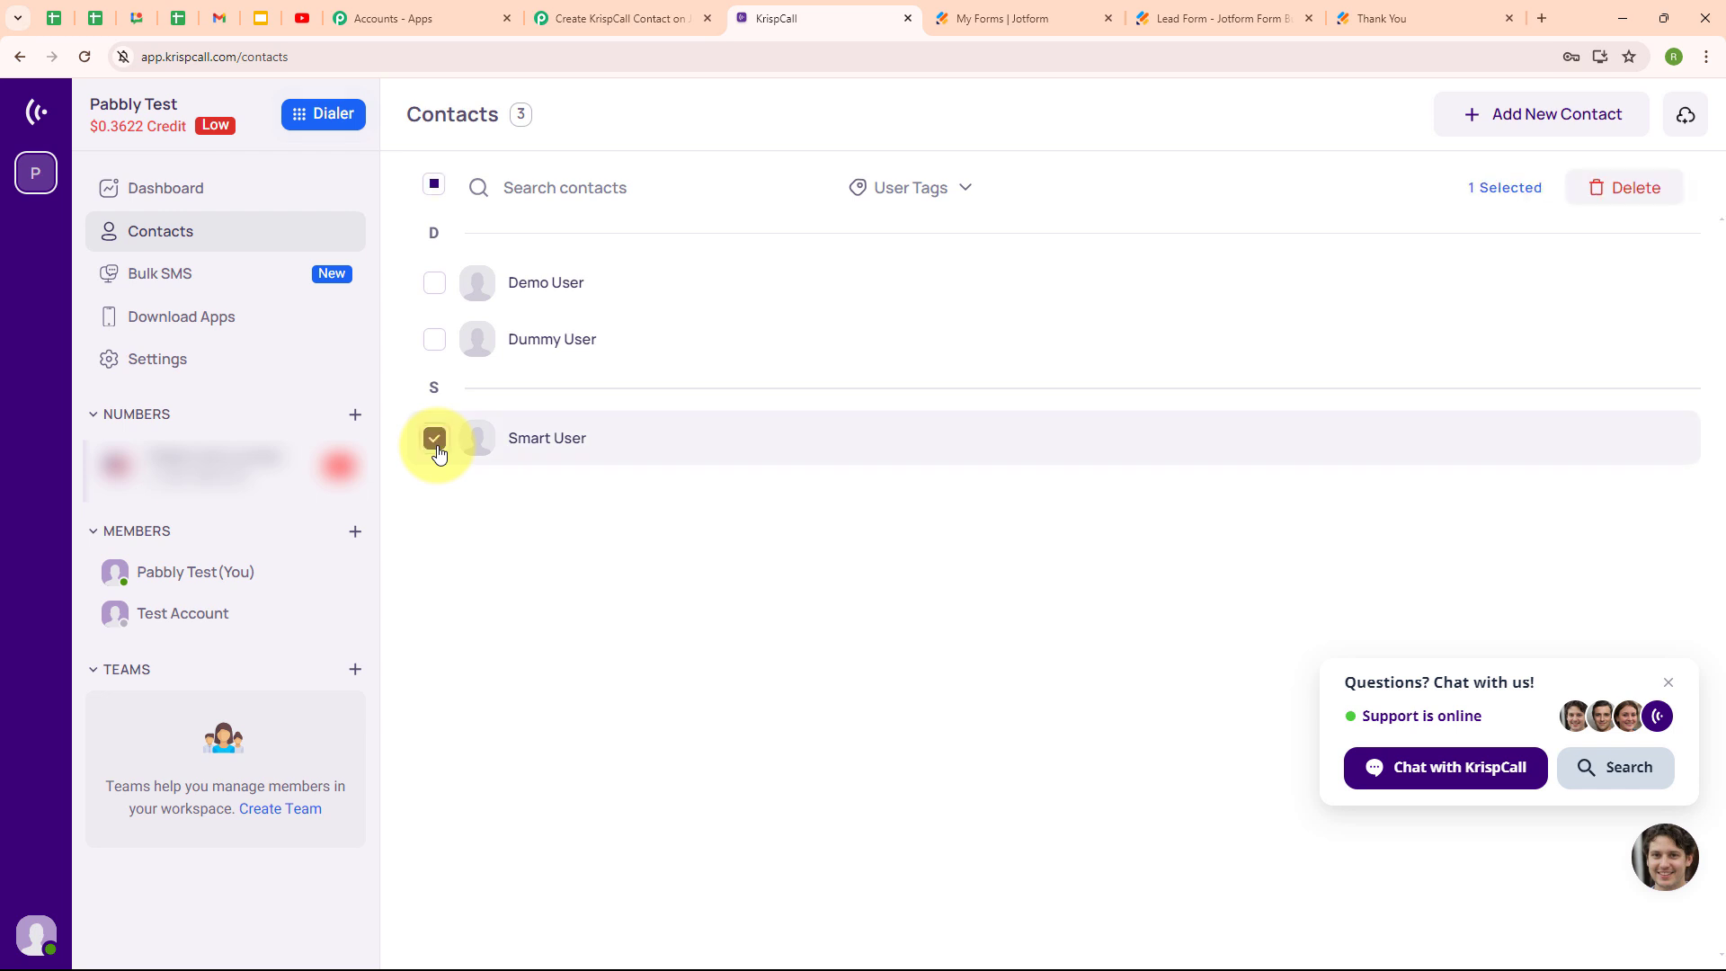
{"action": "left_click", "coordinate": [526, 440]}
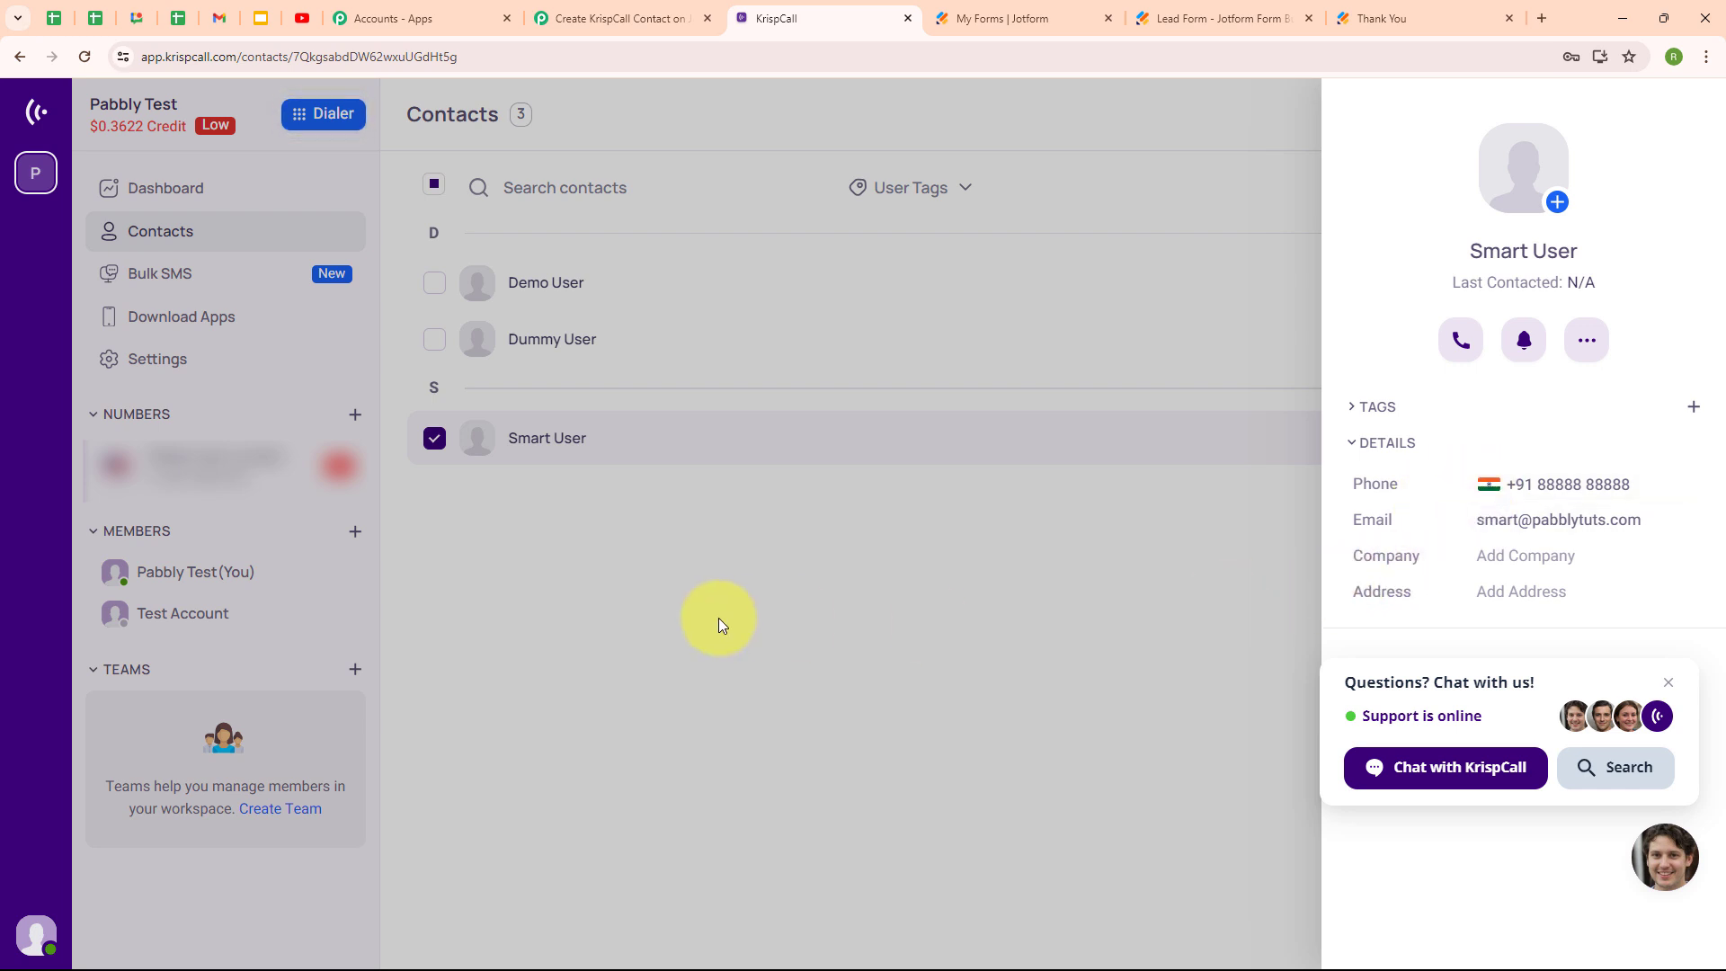
{"action": "left_click", "coordinate": [626, 13]}
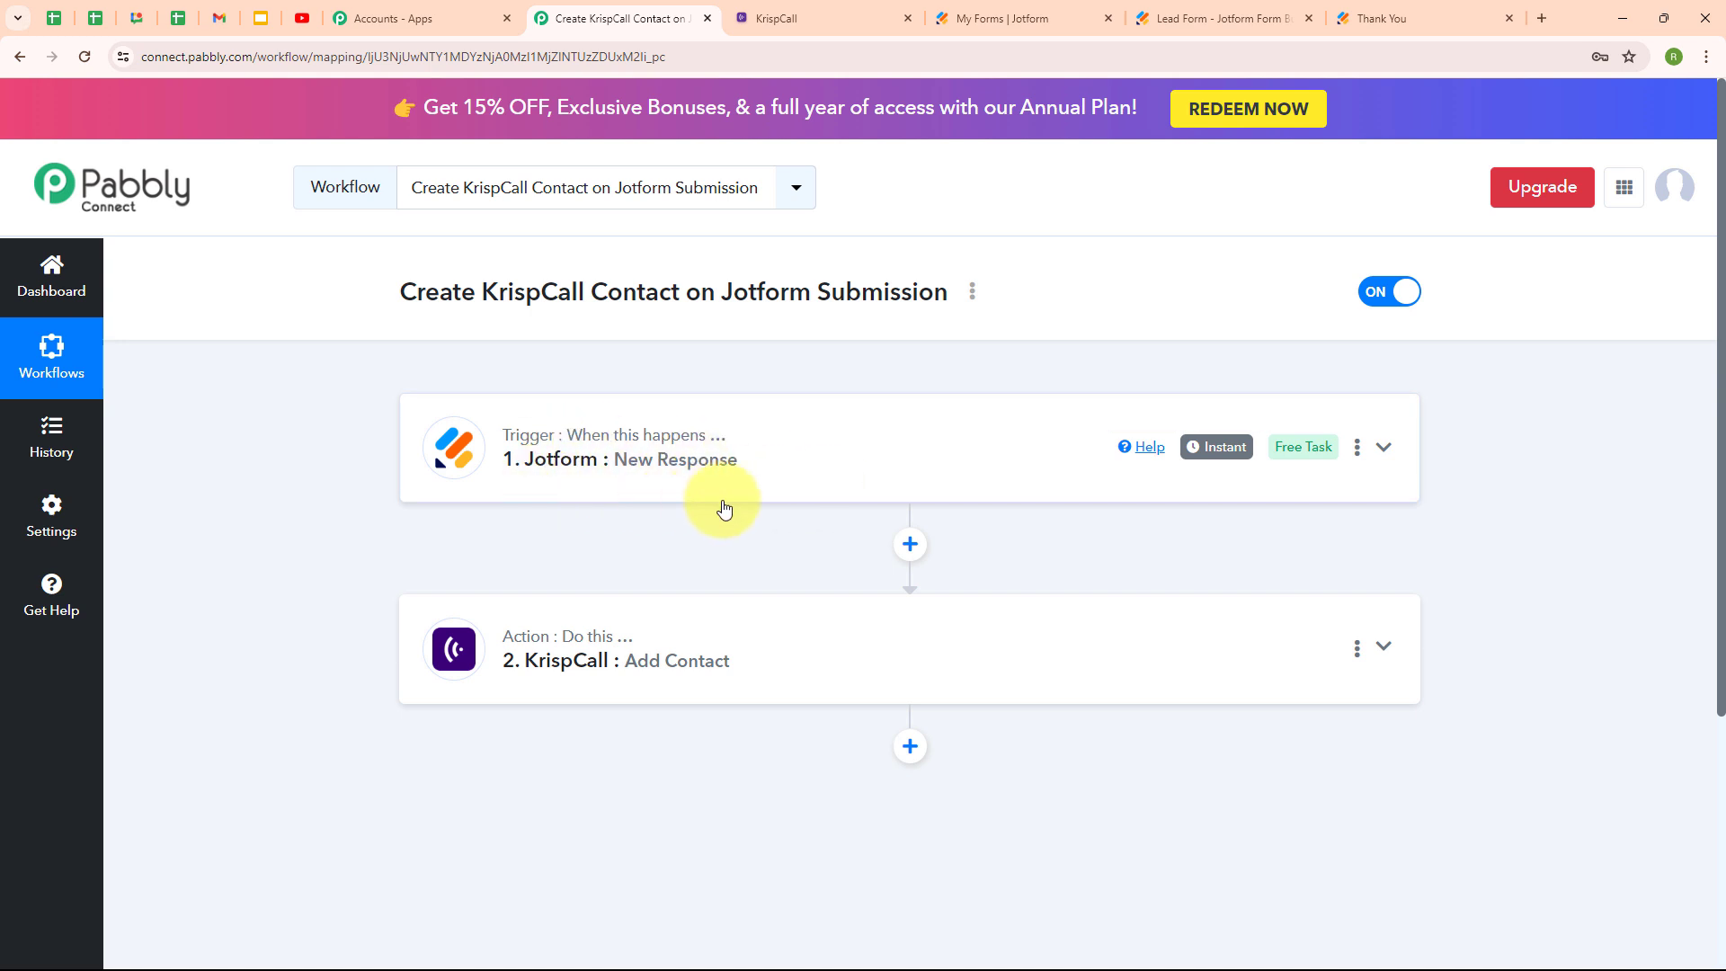
Reload the Jotform lead form and fill in Current User with an e-mail and +91 phone number.
{"action": "left_click", "coordinate": [1339, 20]}
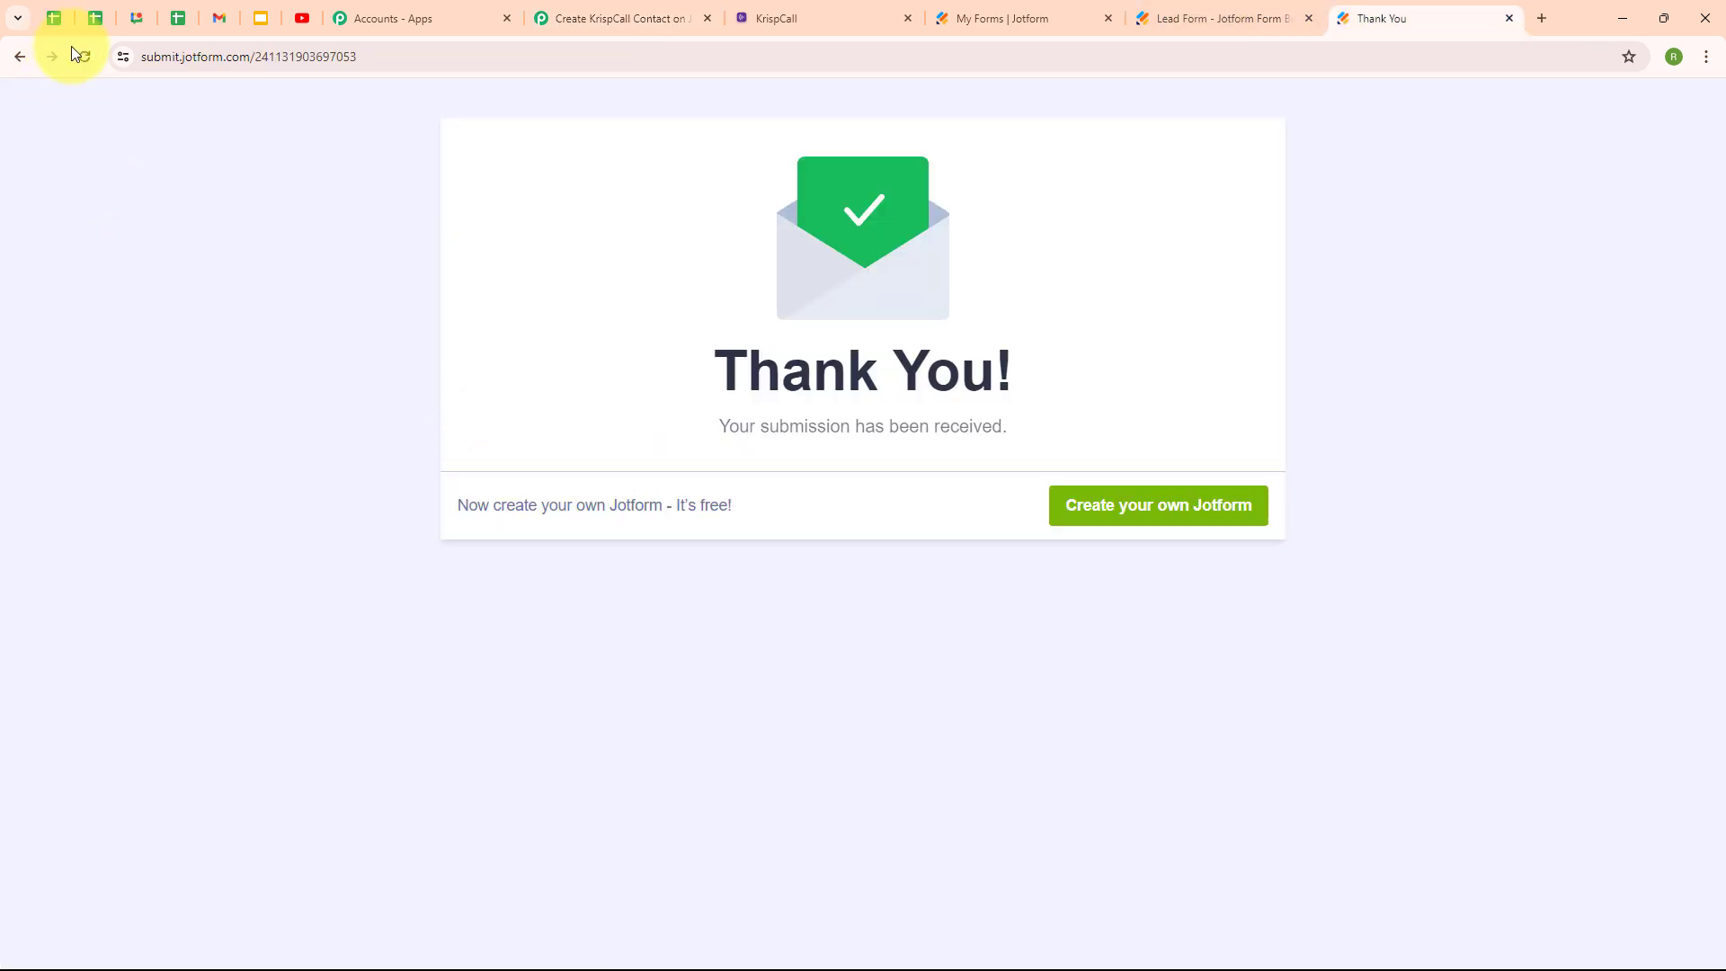
{"action": "left_click", "coordinate": [90, 62]}
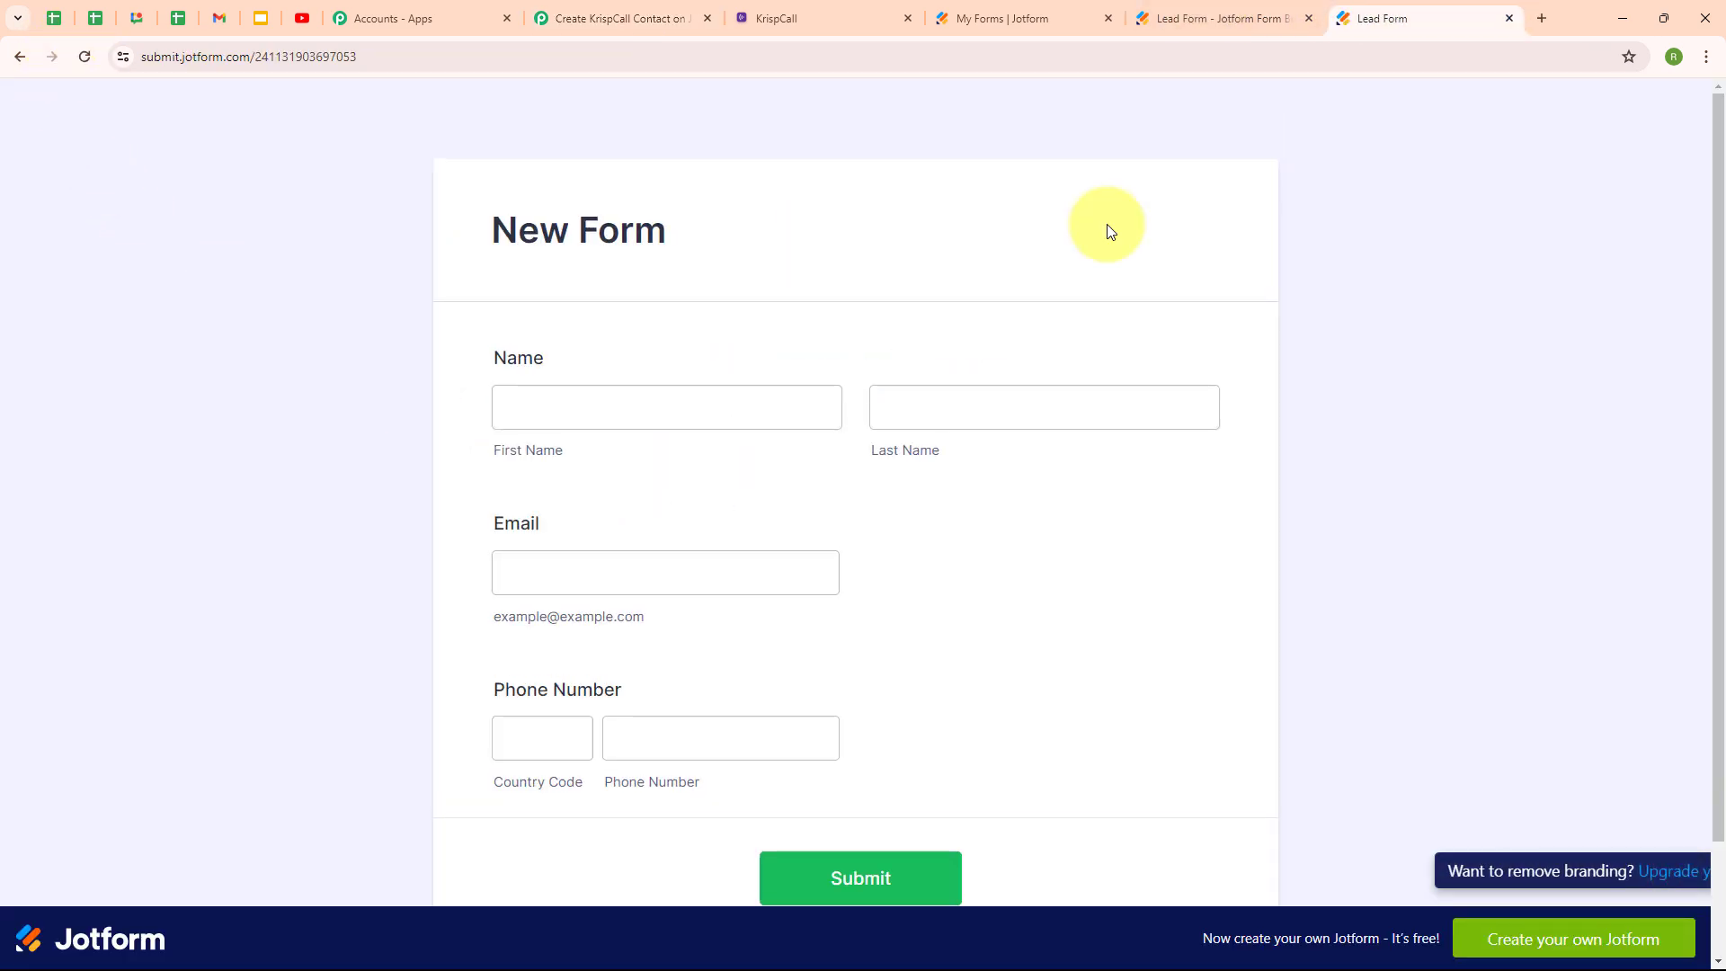
{"action": "scroll", "coordinate": [1107, 230], "scroll_direction": "down", "scroll_amount": 2}
{"action": "left_click", "coordinate": [685, 272]}
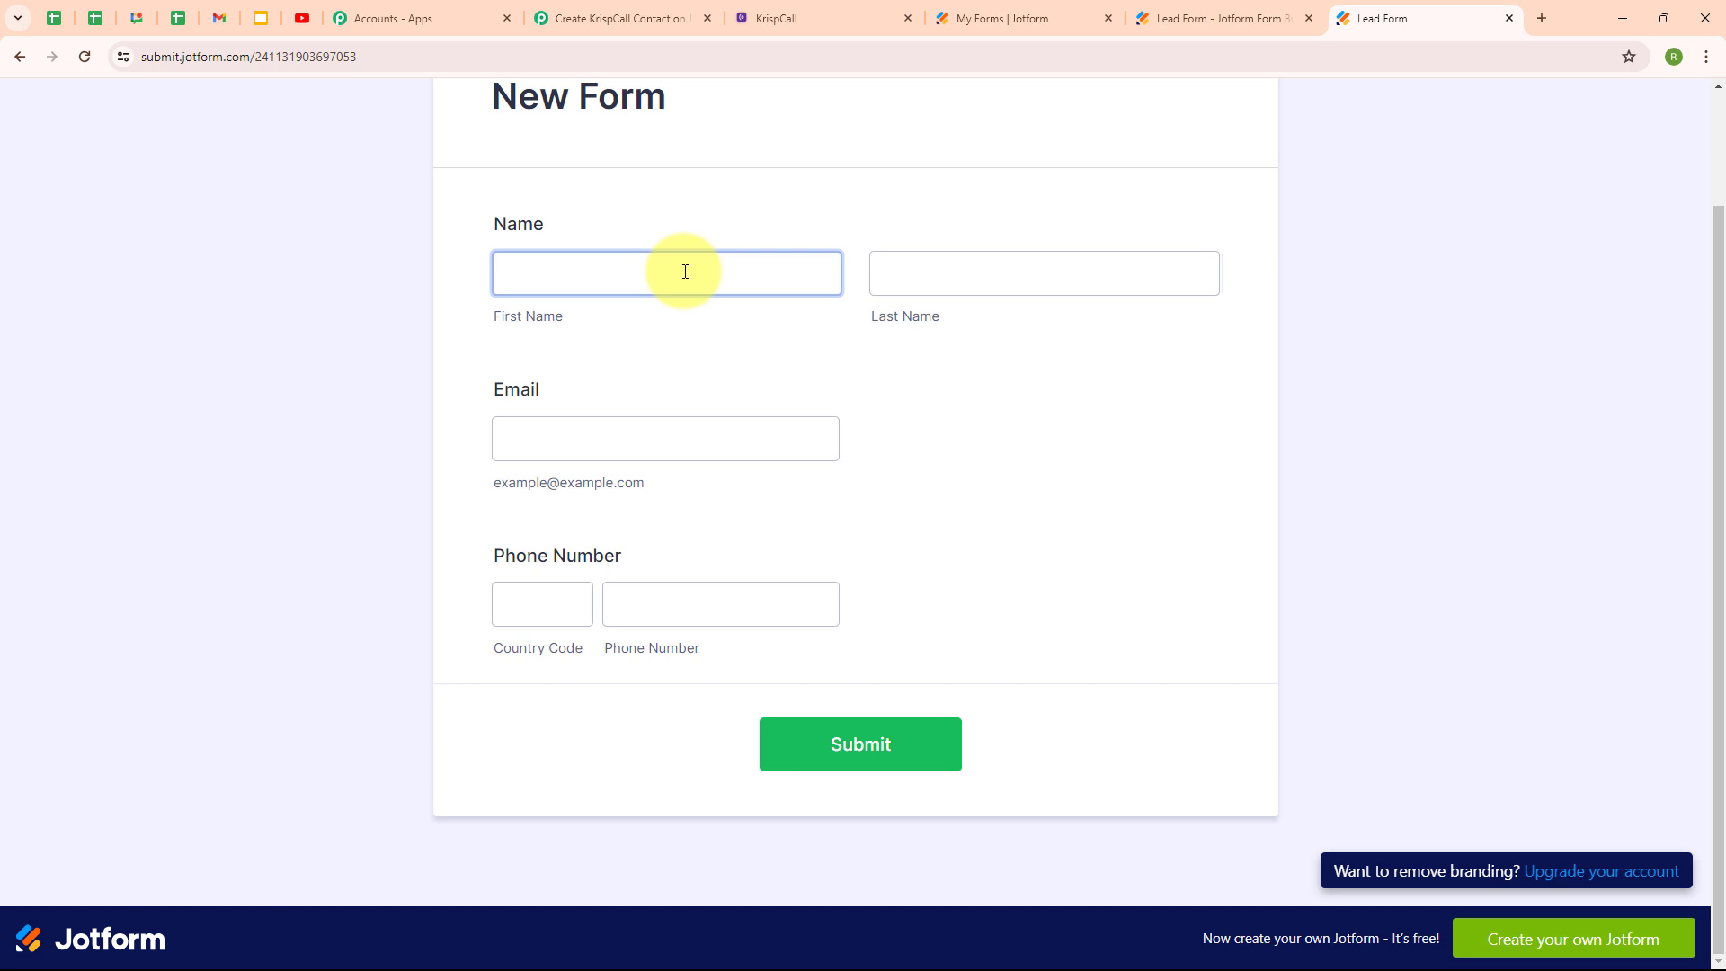
{"action": "left_click", "coordinate": [685, 271]}
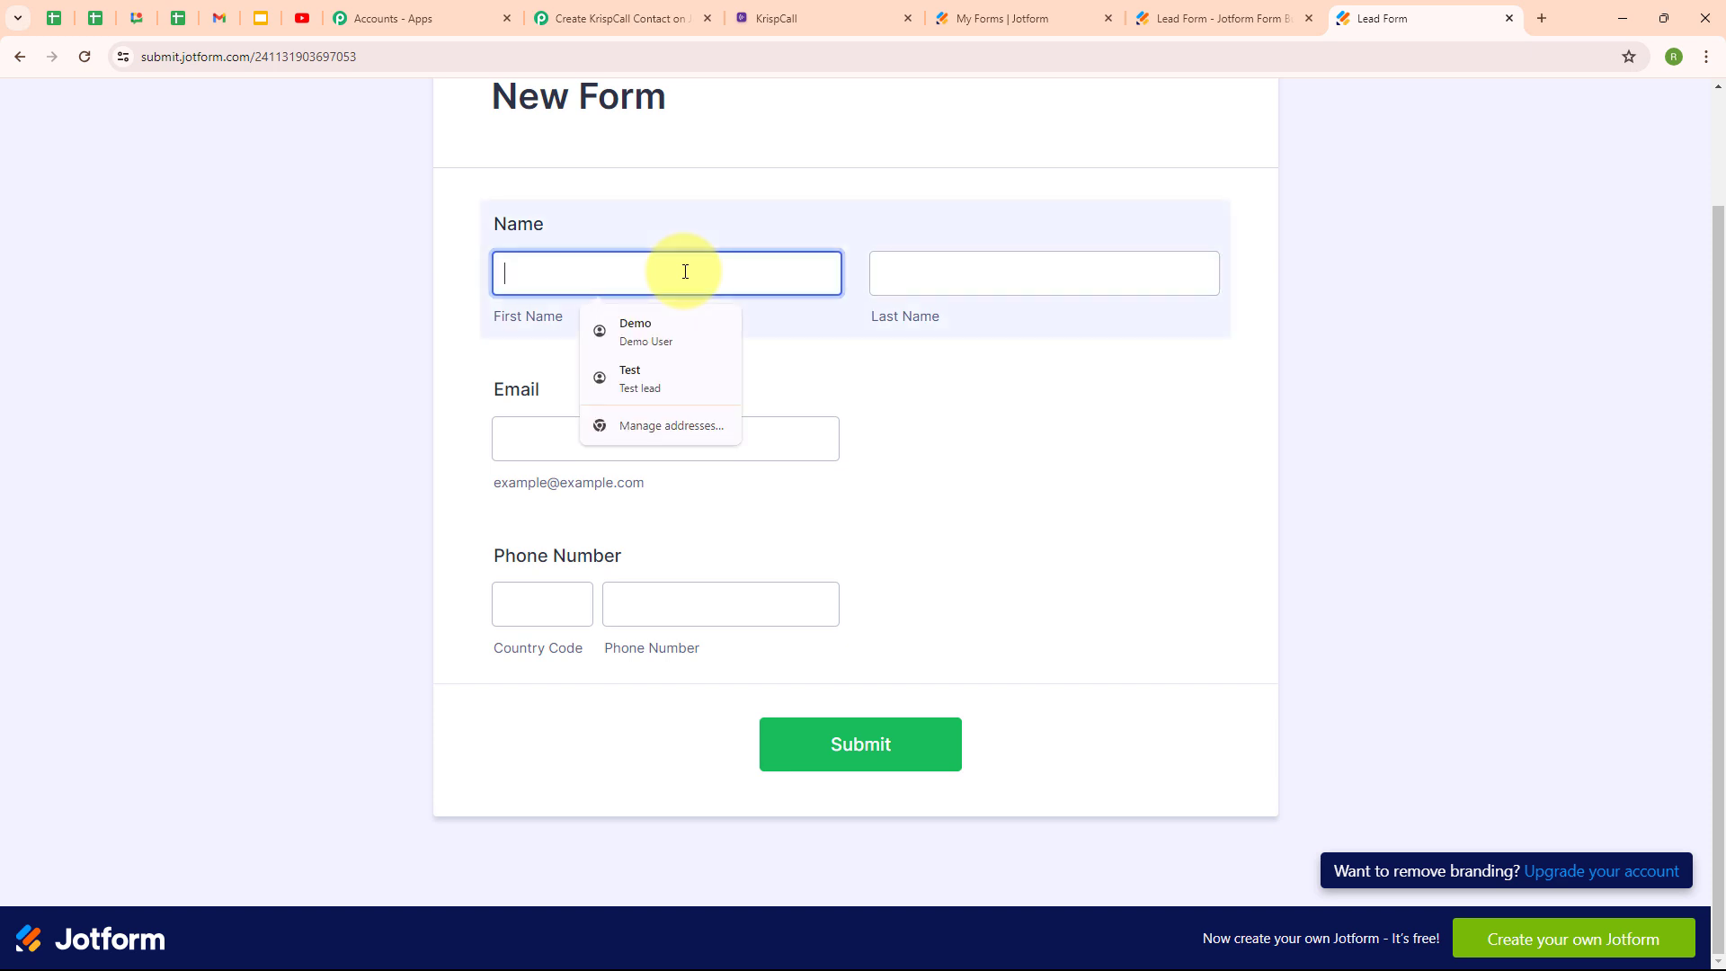
{"action": "type", "text": "Curre"}
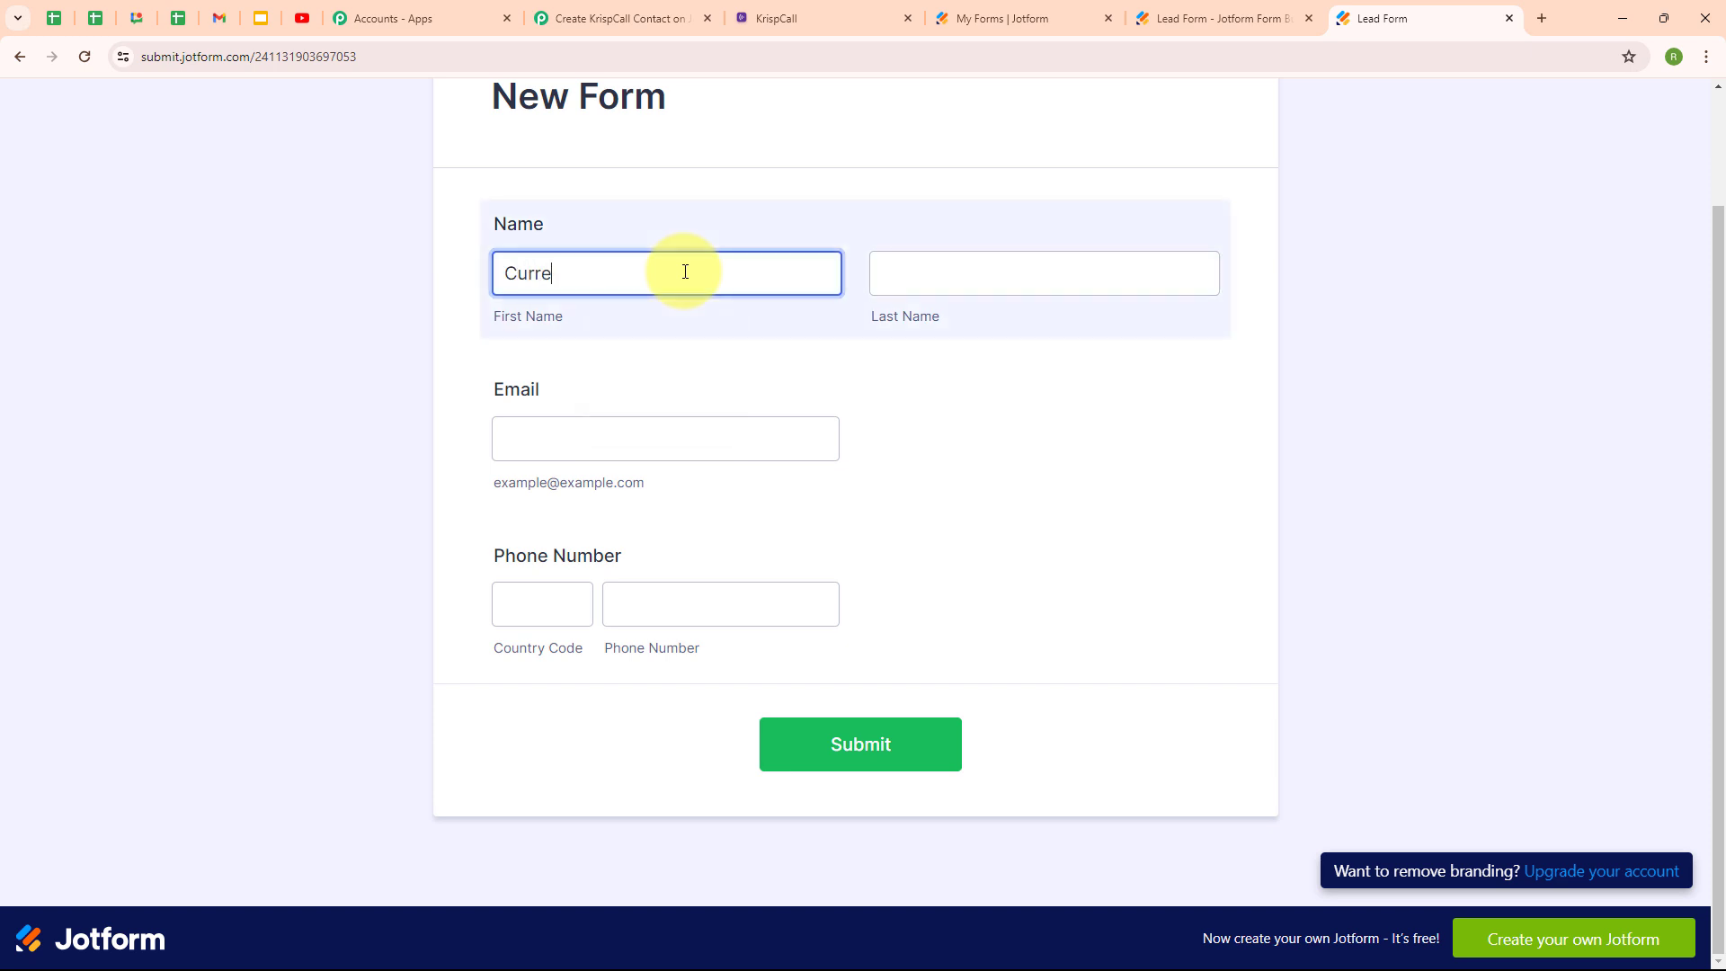
{"action": "type", "text": "nt"}
{"action": "left_click", "coordinate": [951, 266]}
{"action": "type", "text": "User"}
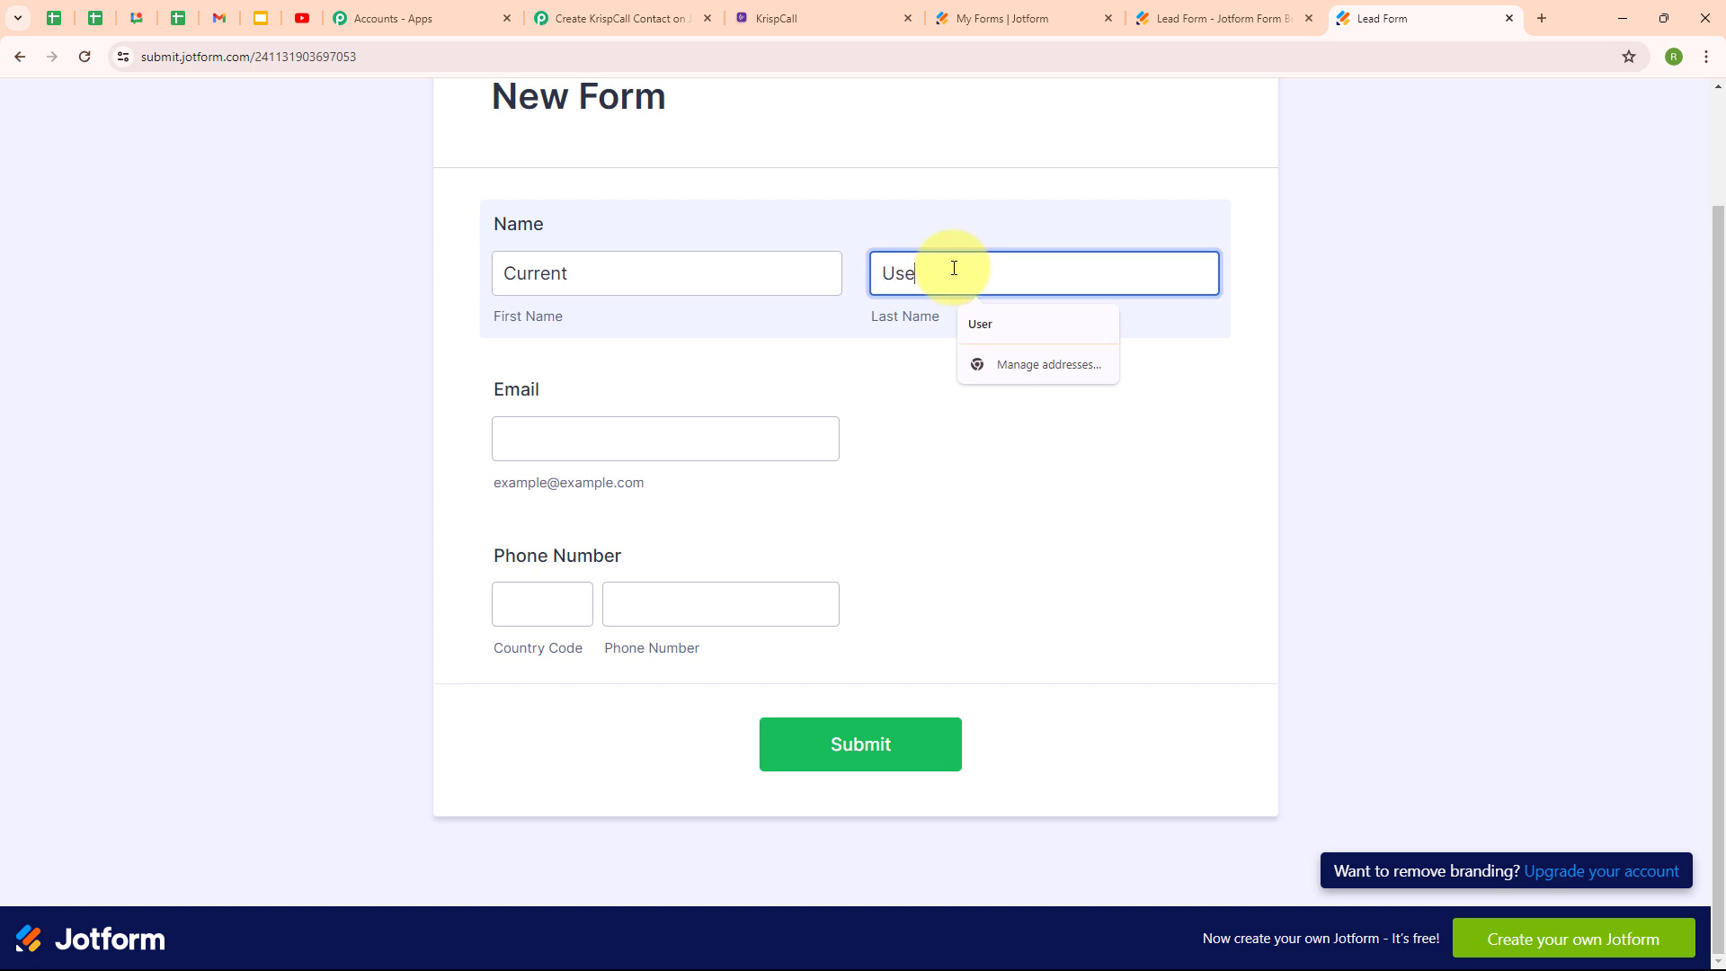
{"action": "left_click", "coordinate": [705, 424]}
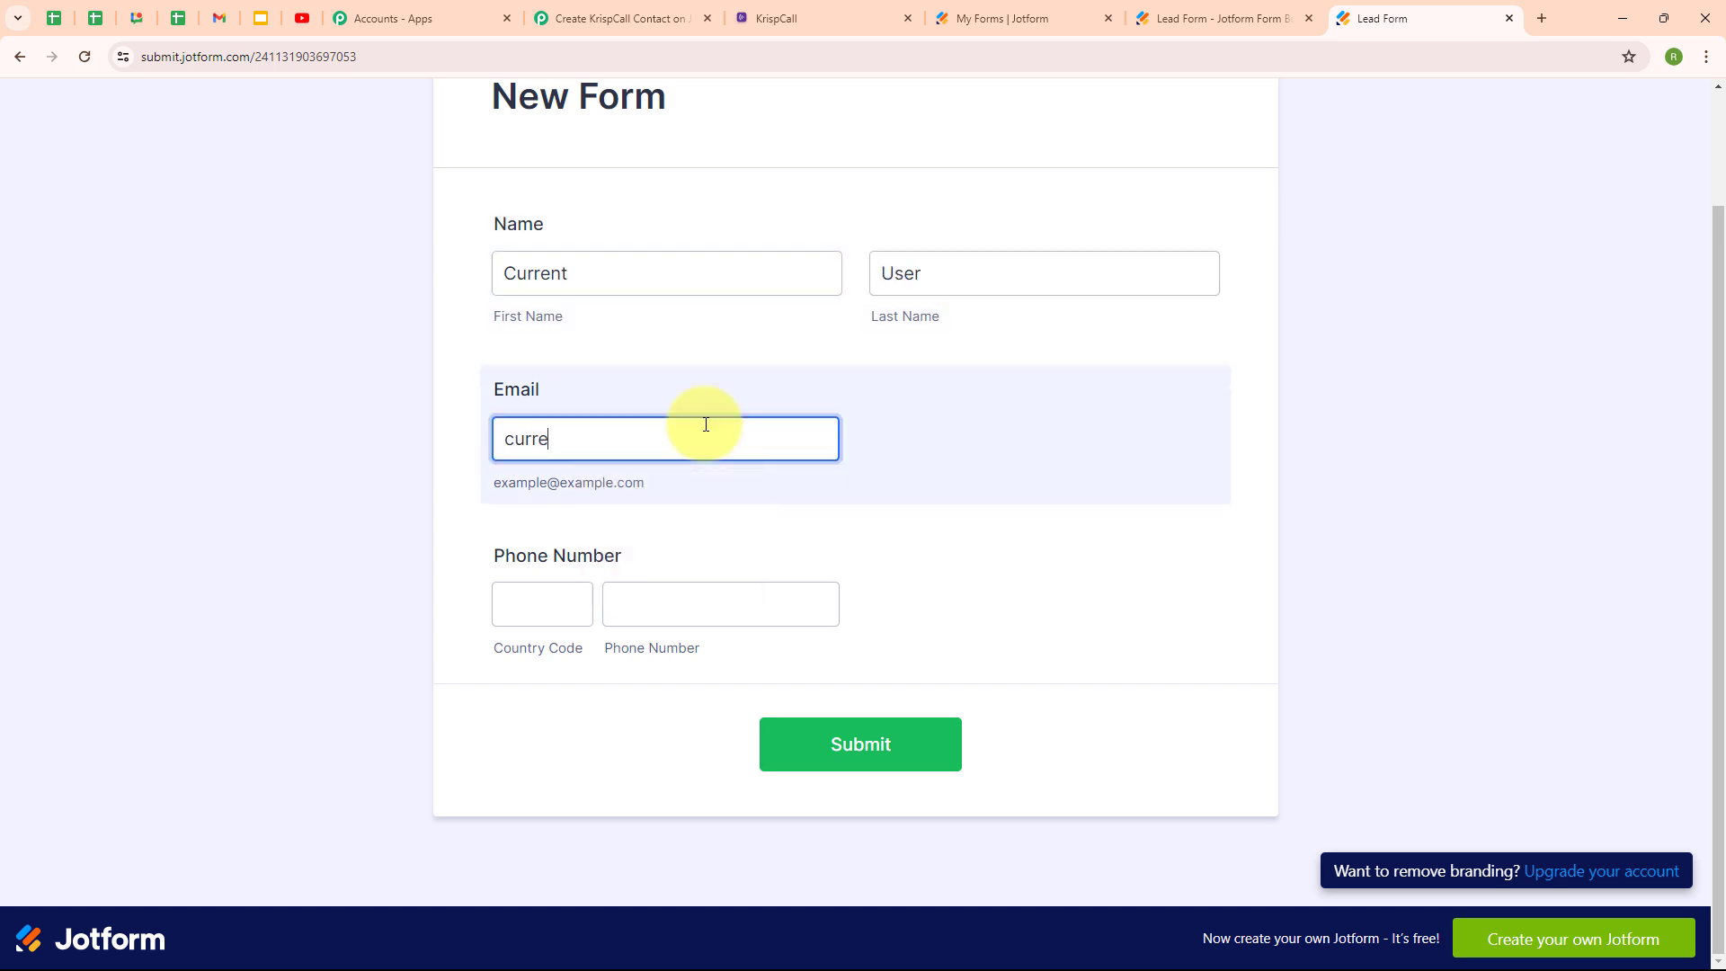
{"action": "left_click", "coordinate": [591, 587]}
{"action": "type", "text": "+91"}
{"action": "key", "text": "Tab"}
{"action": "type", "text": "7777777777"}
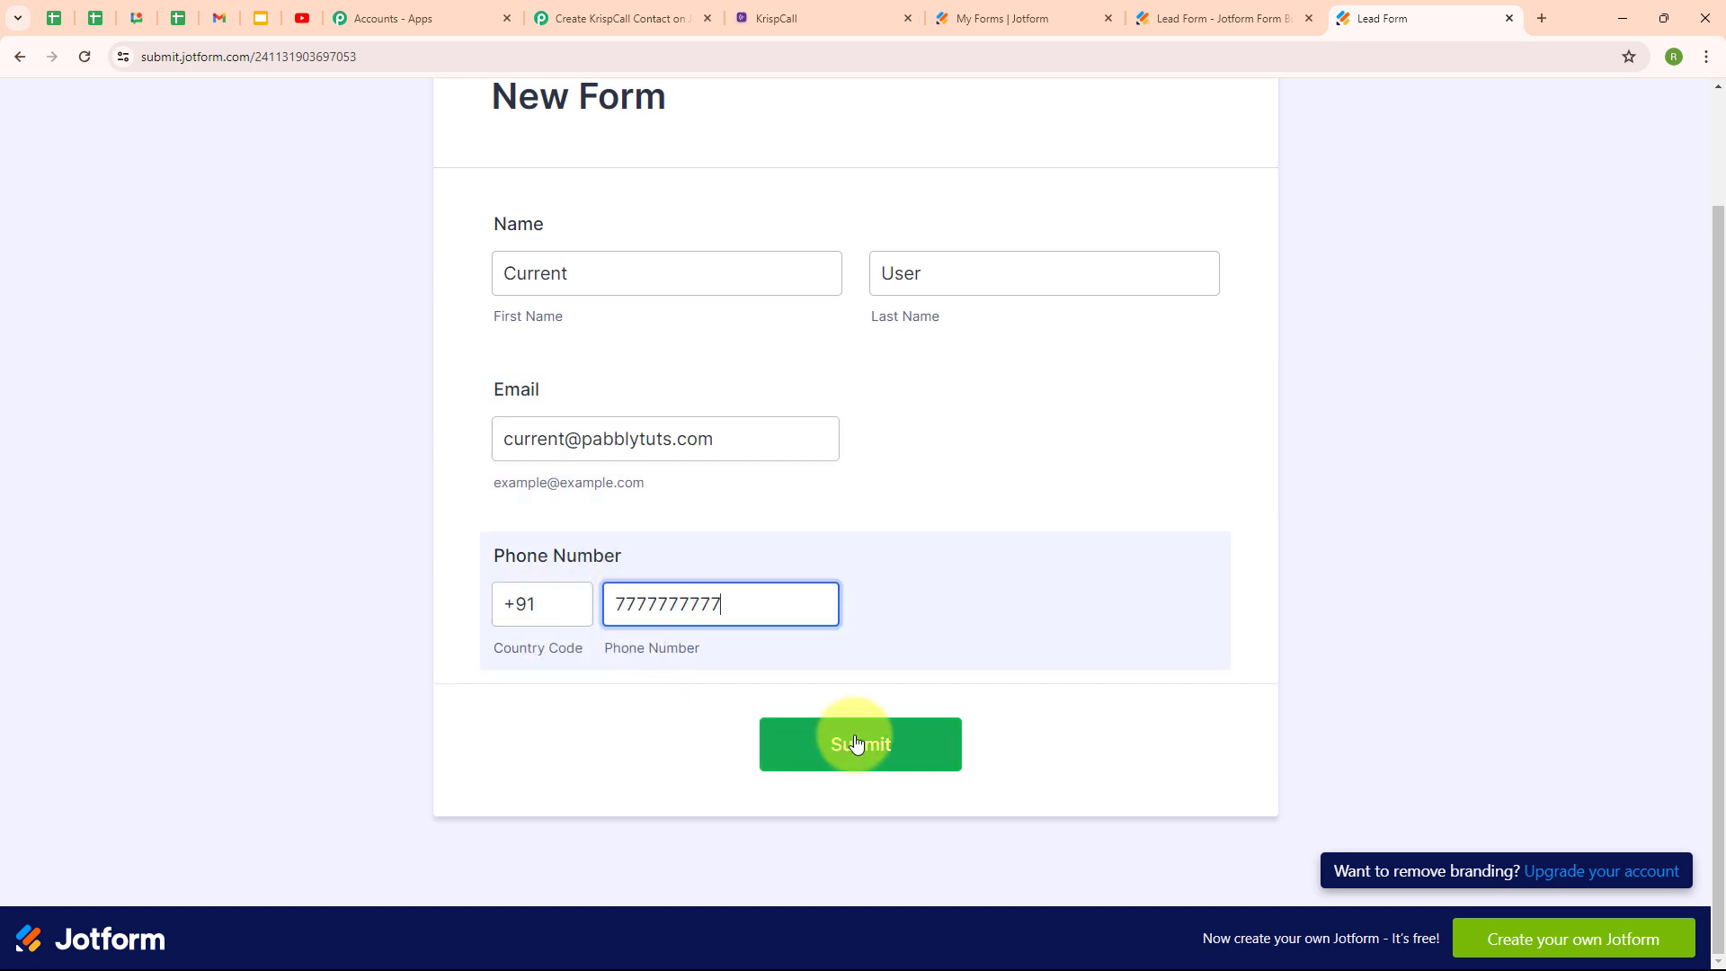
Submit the lead form and check the submission confirmation message.
{"action": "left_click", "coordinate": [855, 744]}
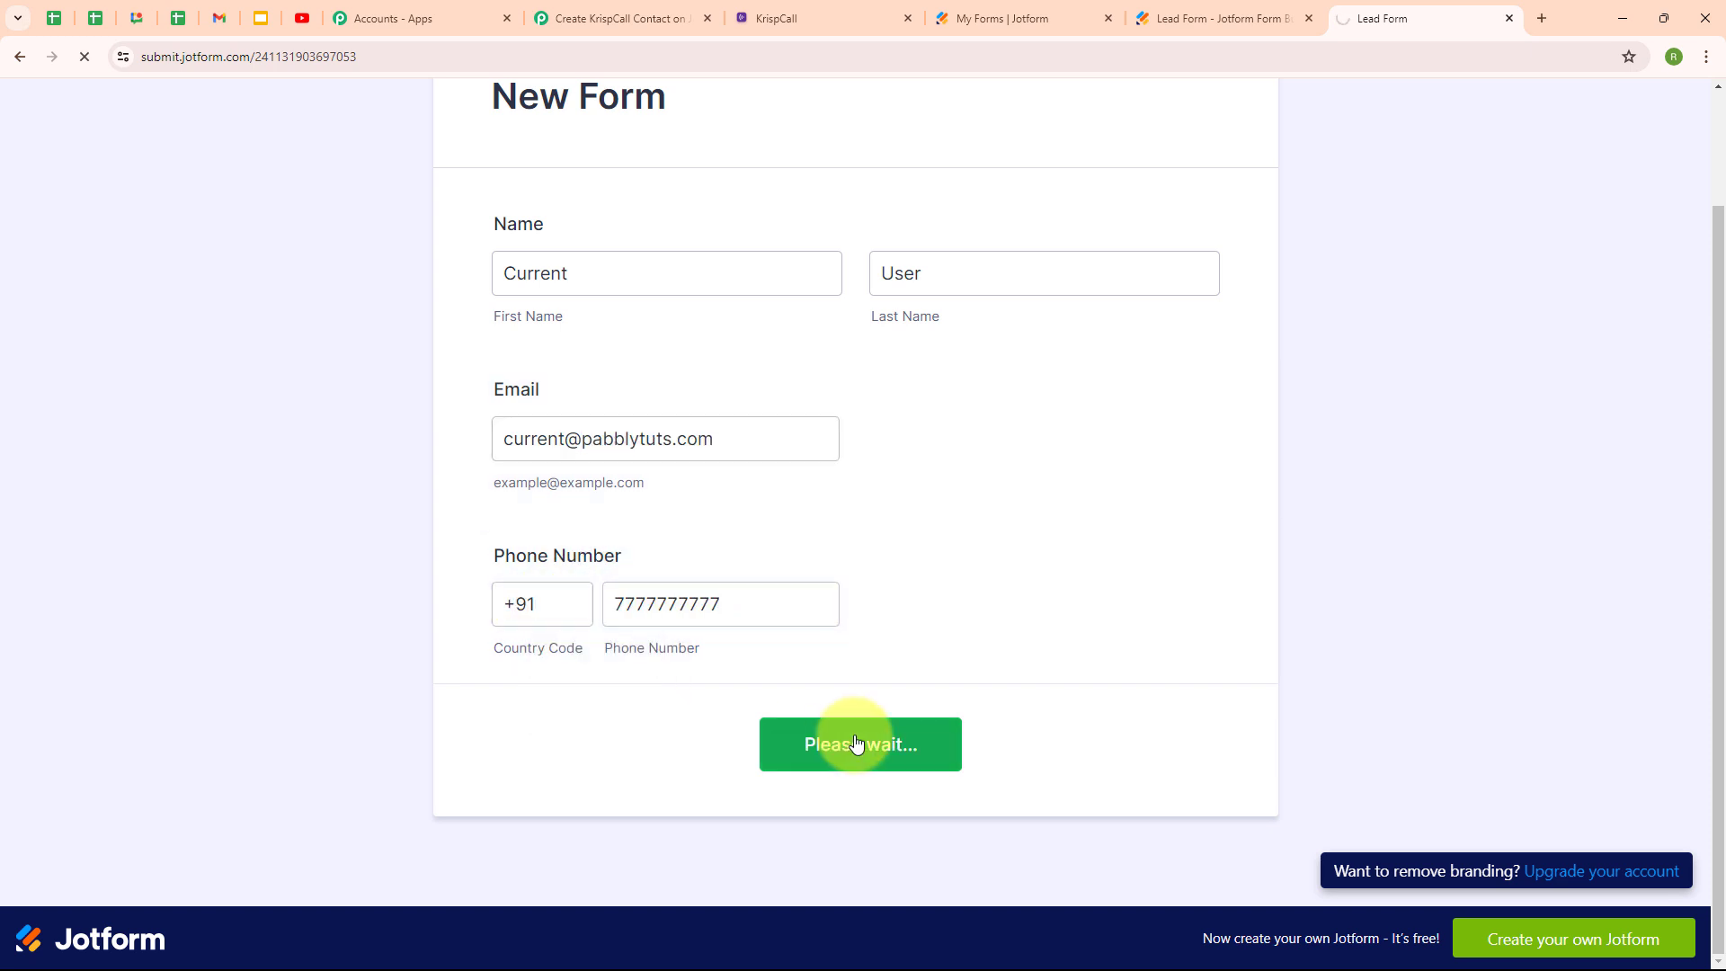
{"action": "left_click_drag", "start_coordinate": [707, 428], "coordinate": [1059, 438]}
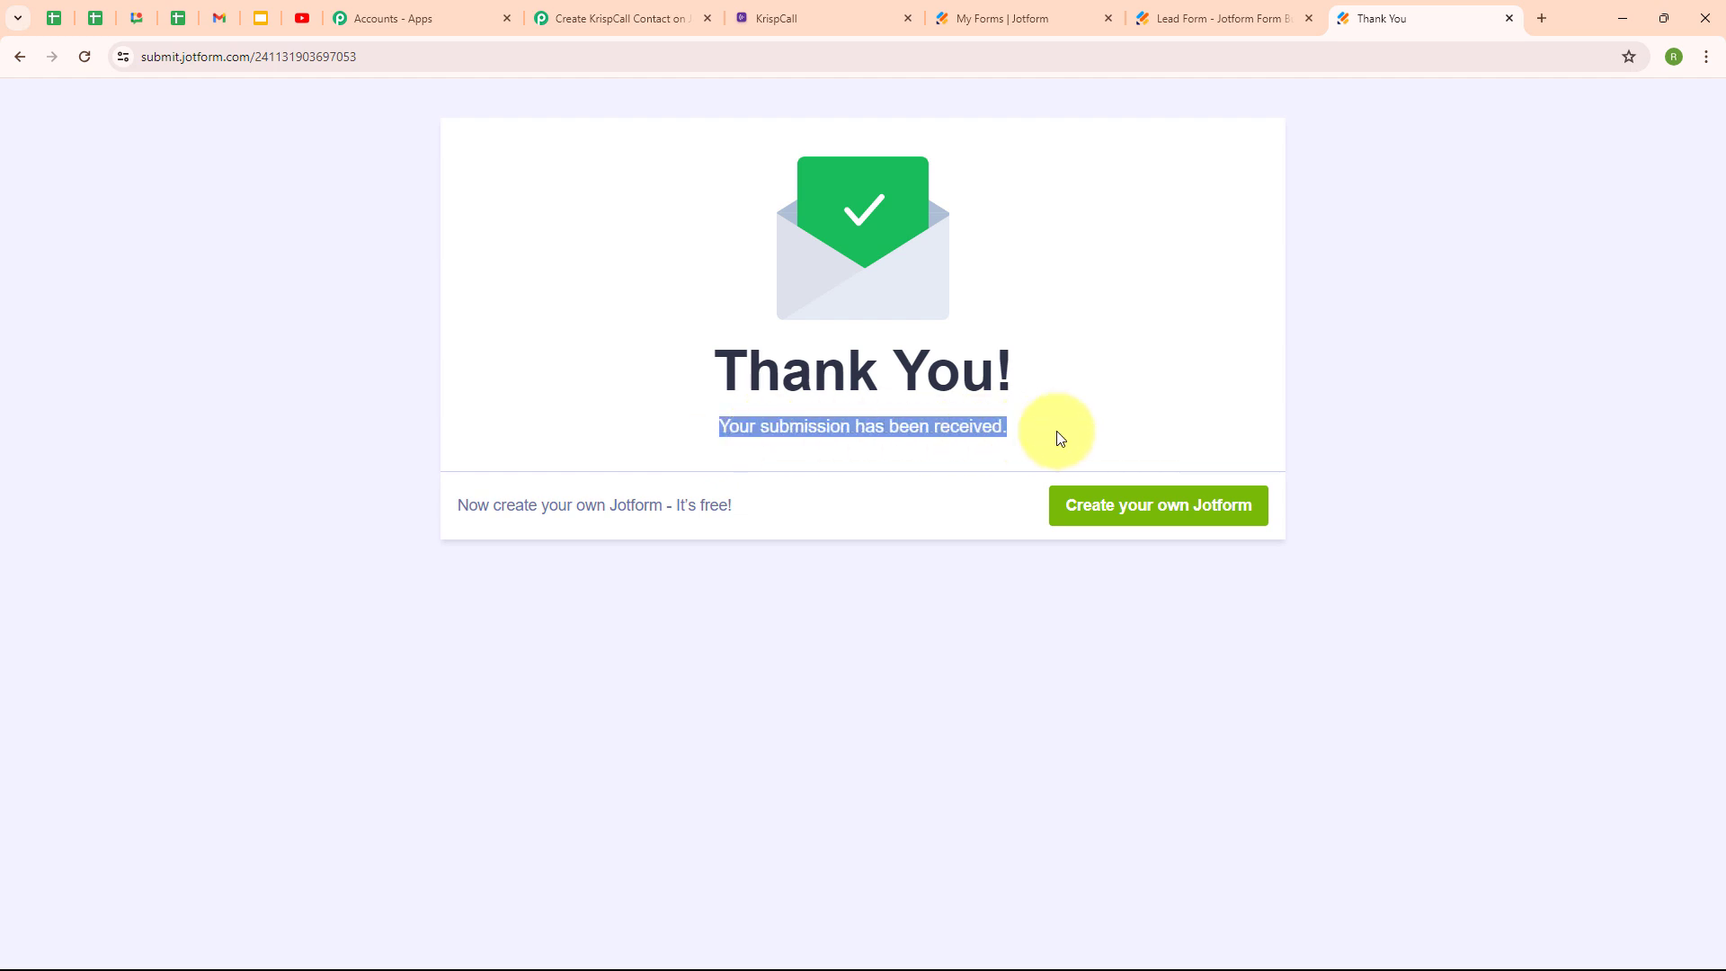
{"action": "left_click", "coordinate": [877, 657]}
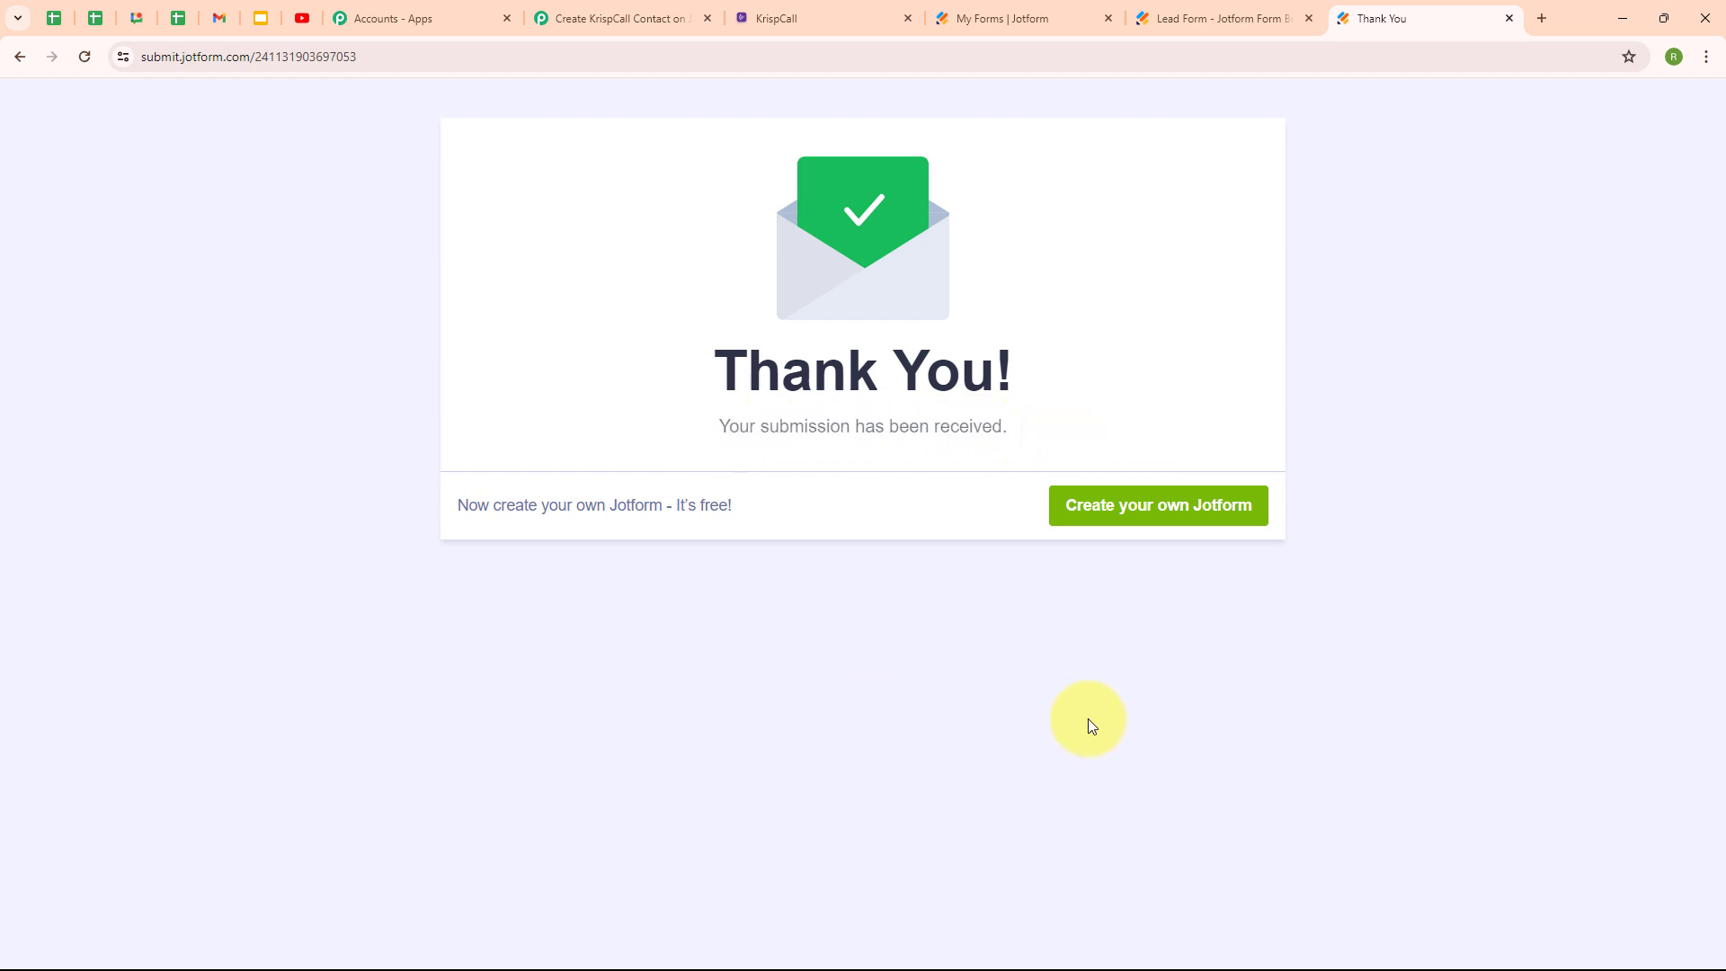
{"action": "left_click", "coordinate": [789, 8]}
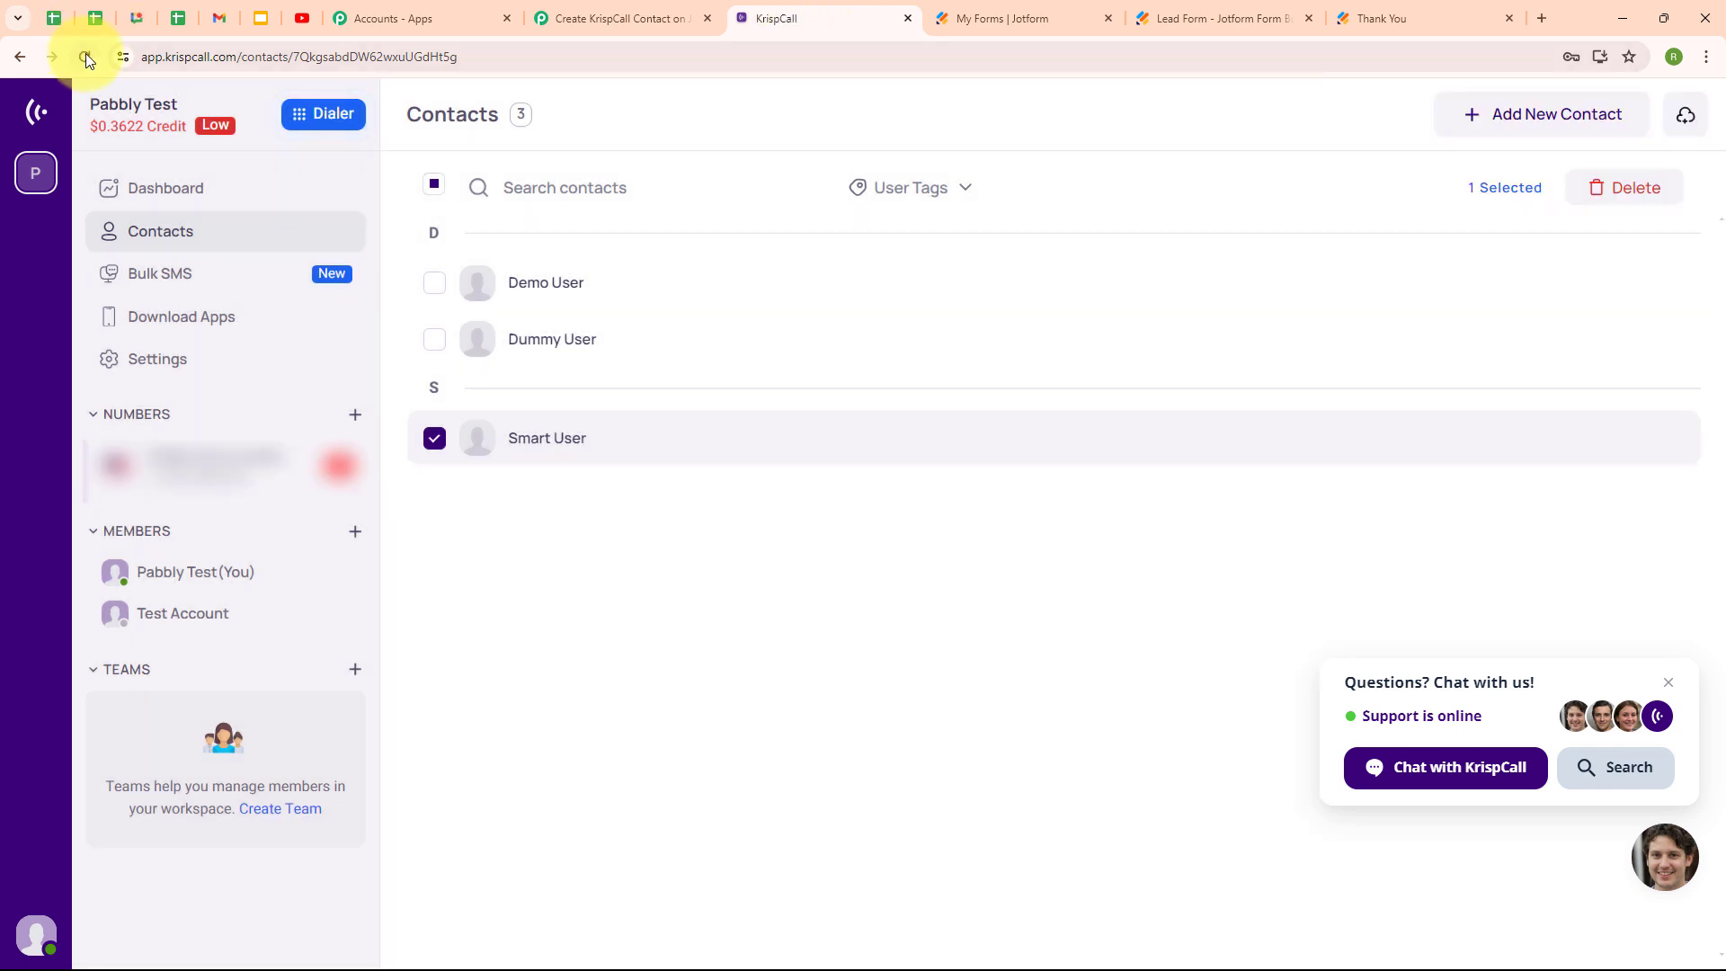
Reload KrispCall Contacts, dismiss the notification prompt, and open the new Current User contact's details.
{"action": "left_click", "coordinate": [86, 57]}
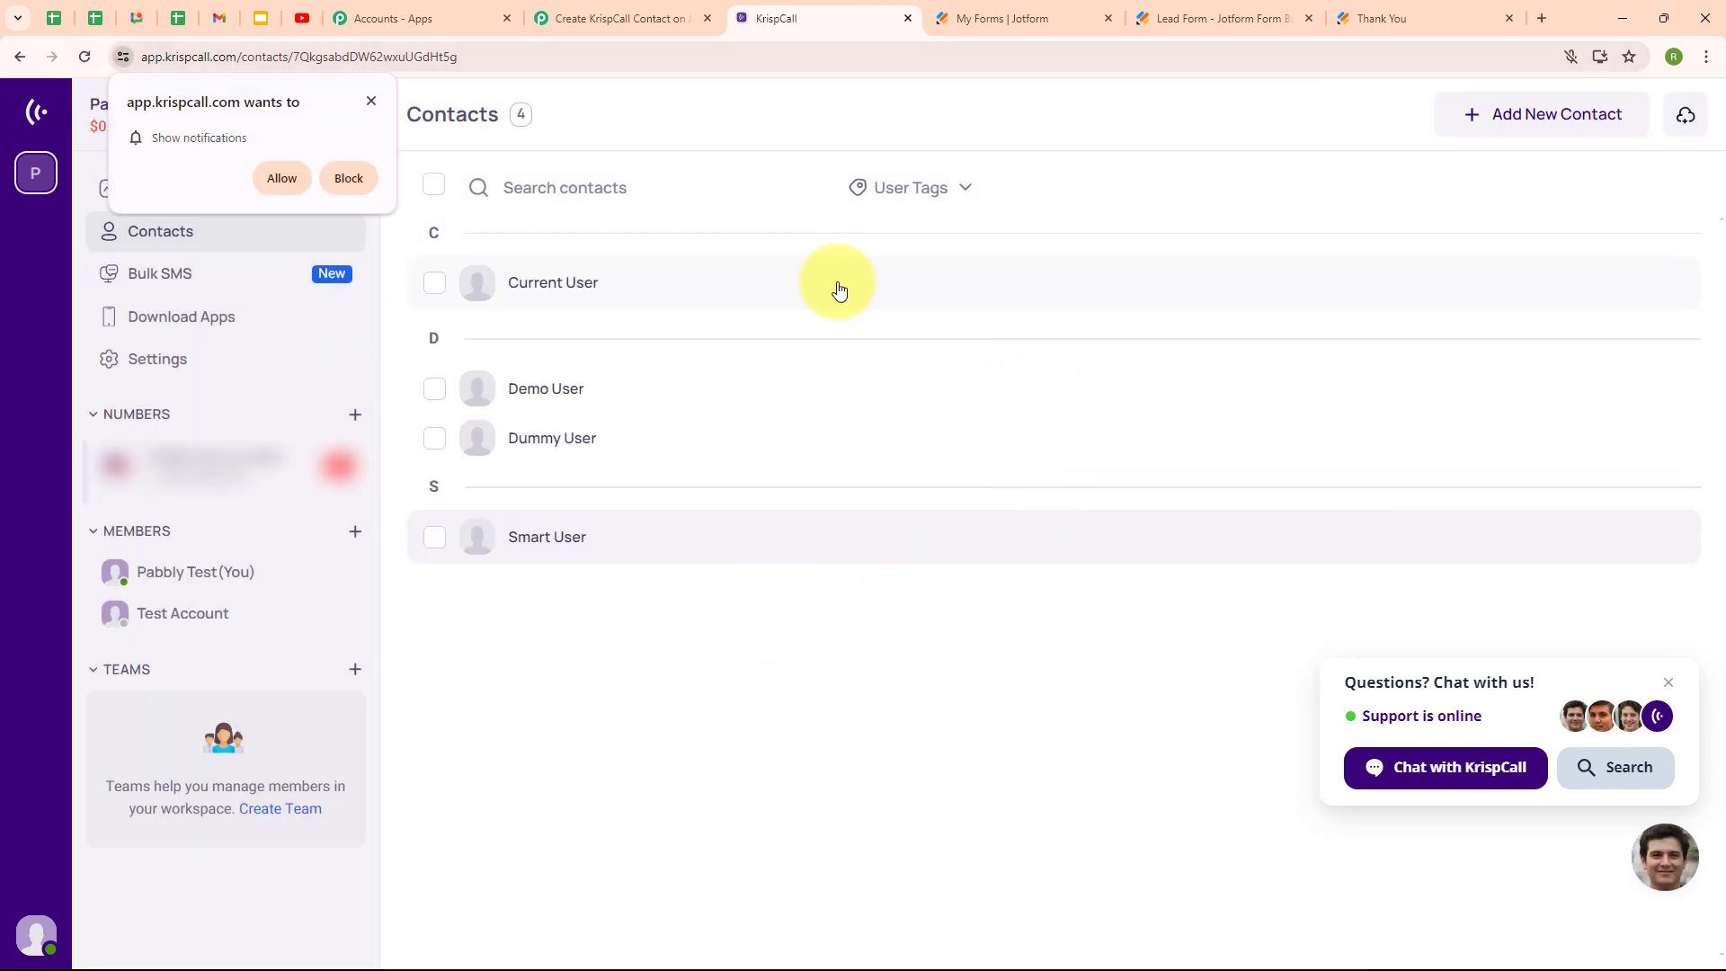
{"action": "left_click", "coordinate": [372, 99]}
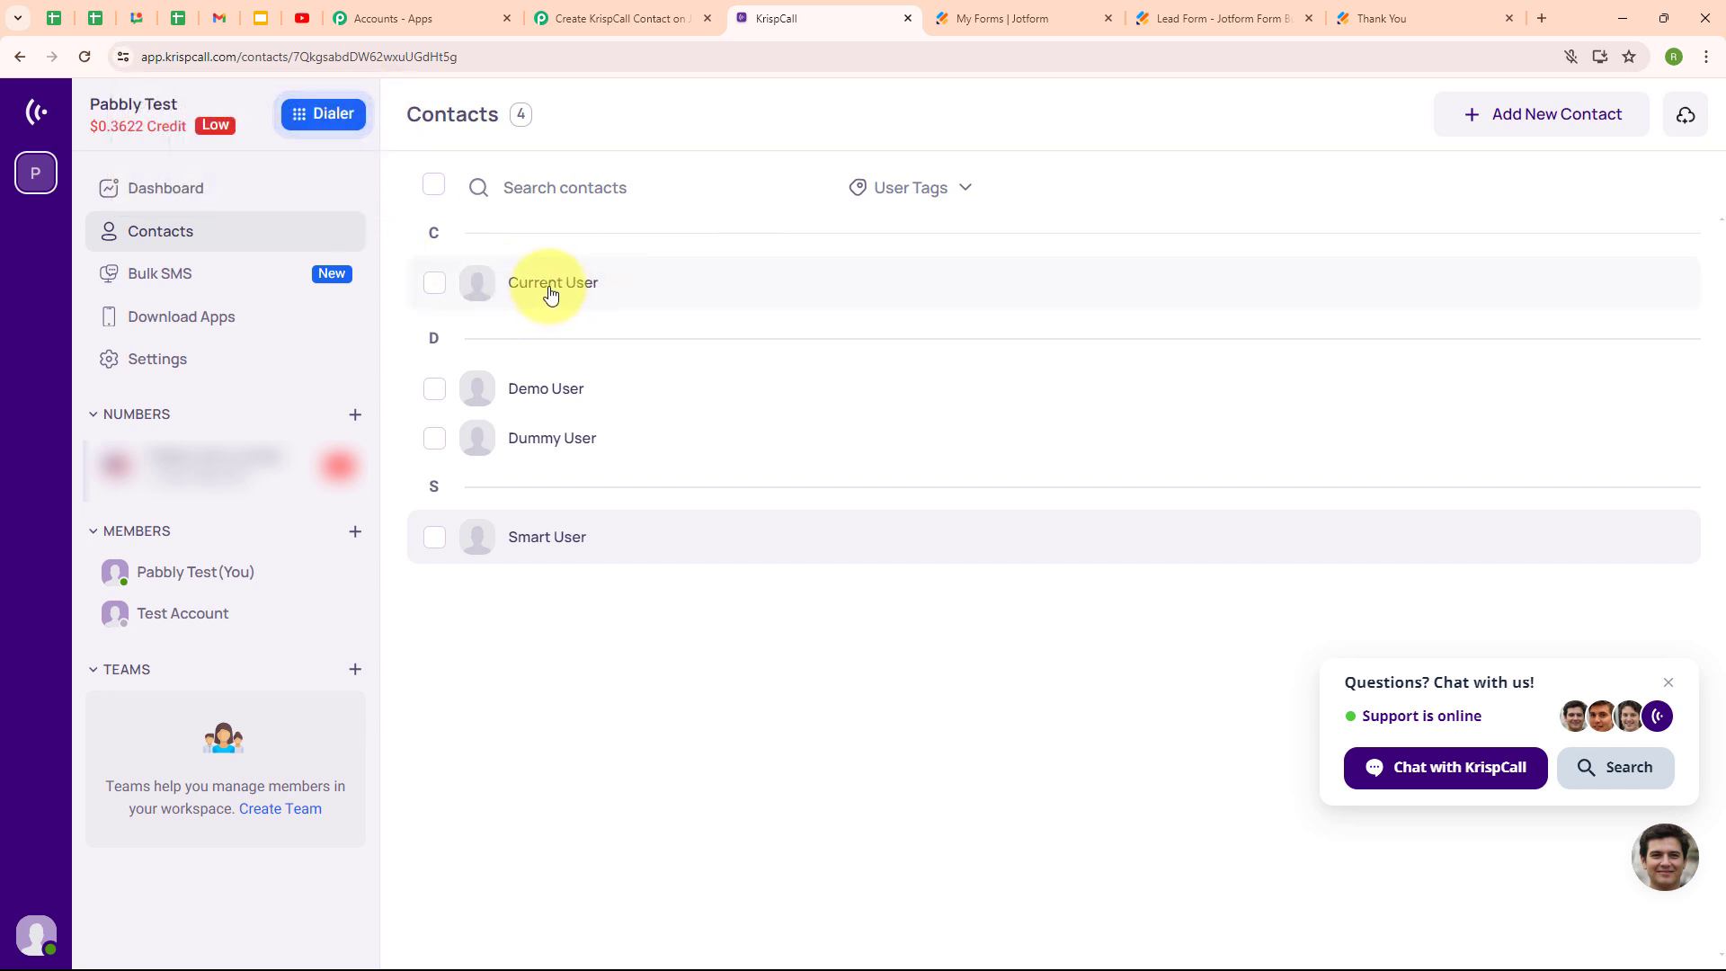
{"action": "left_click", "coordinate": [551, 290]}
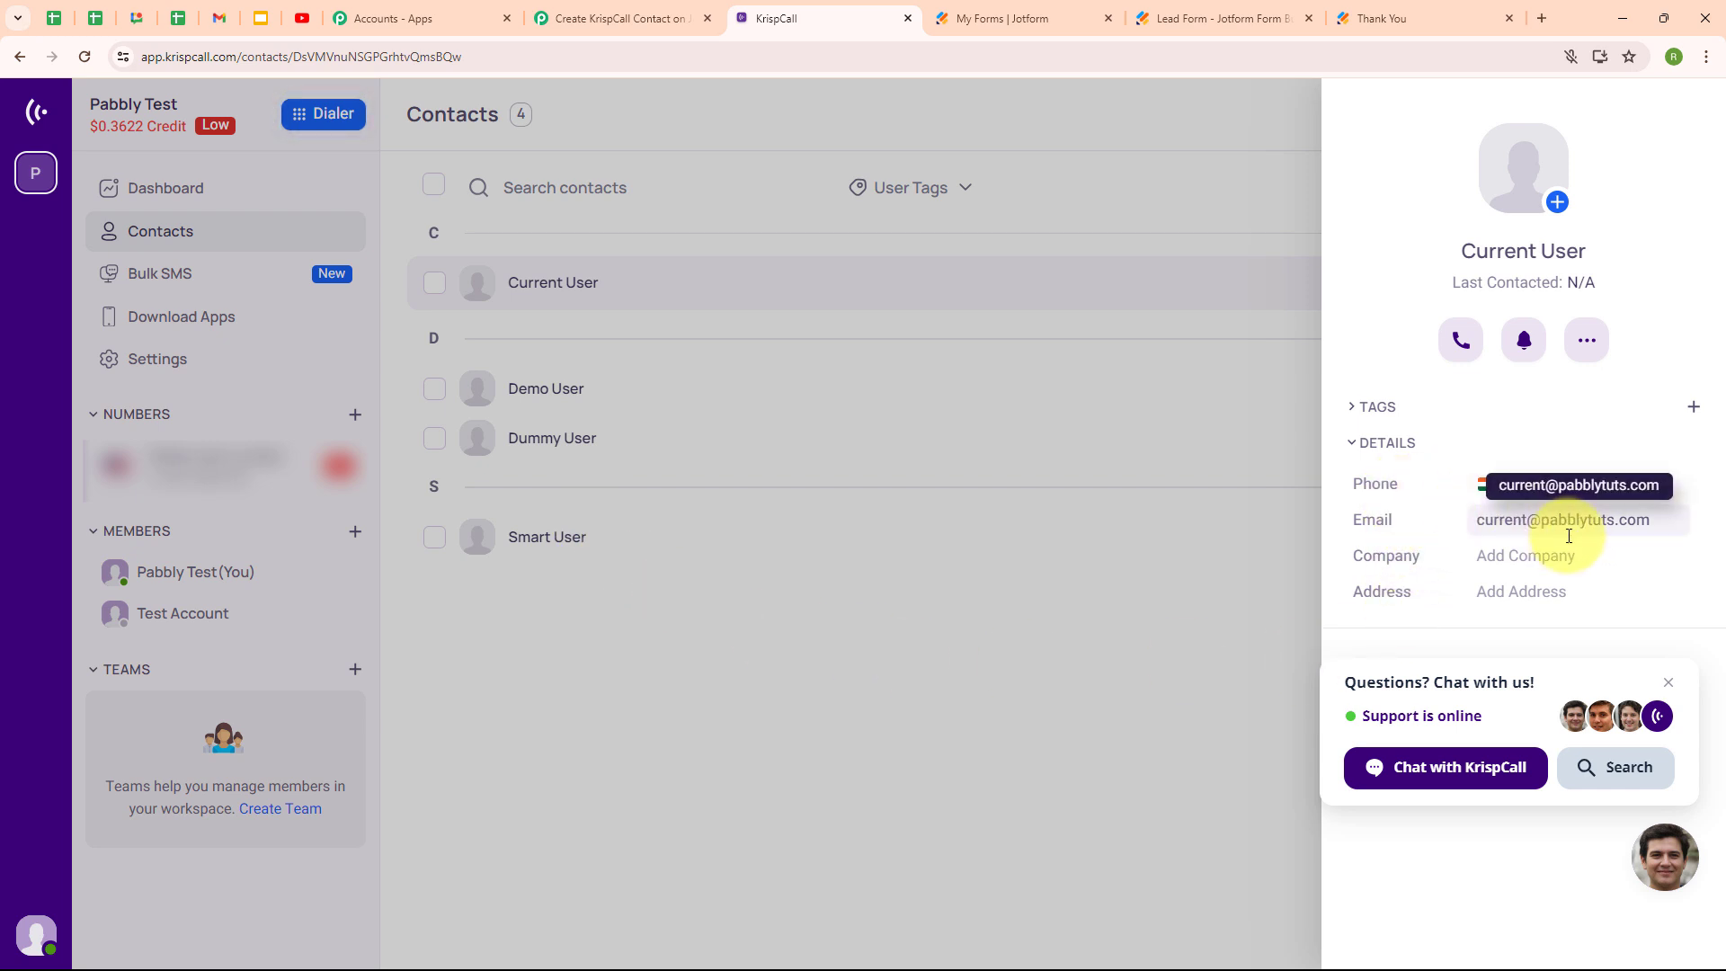
{"action": "left_click", "coordinate": [544, 10]}
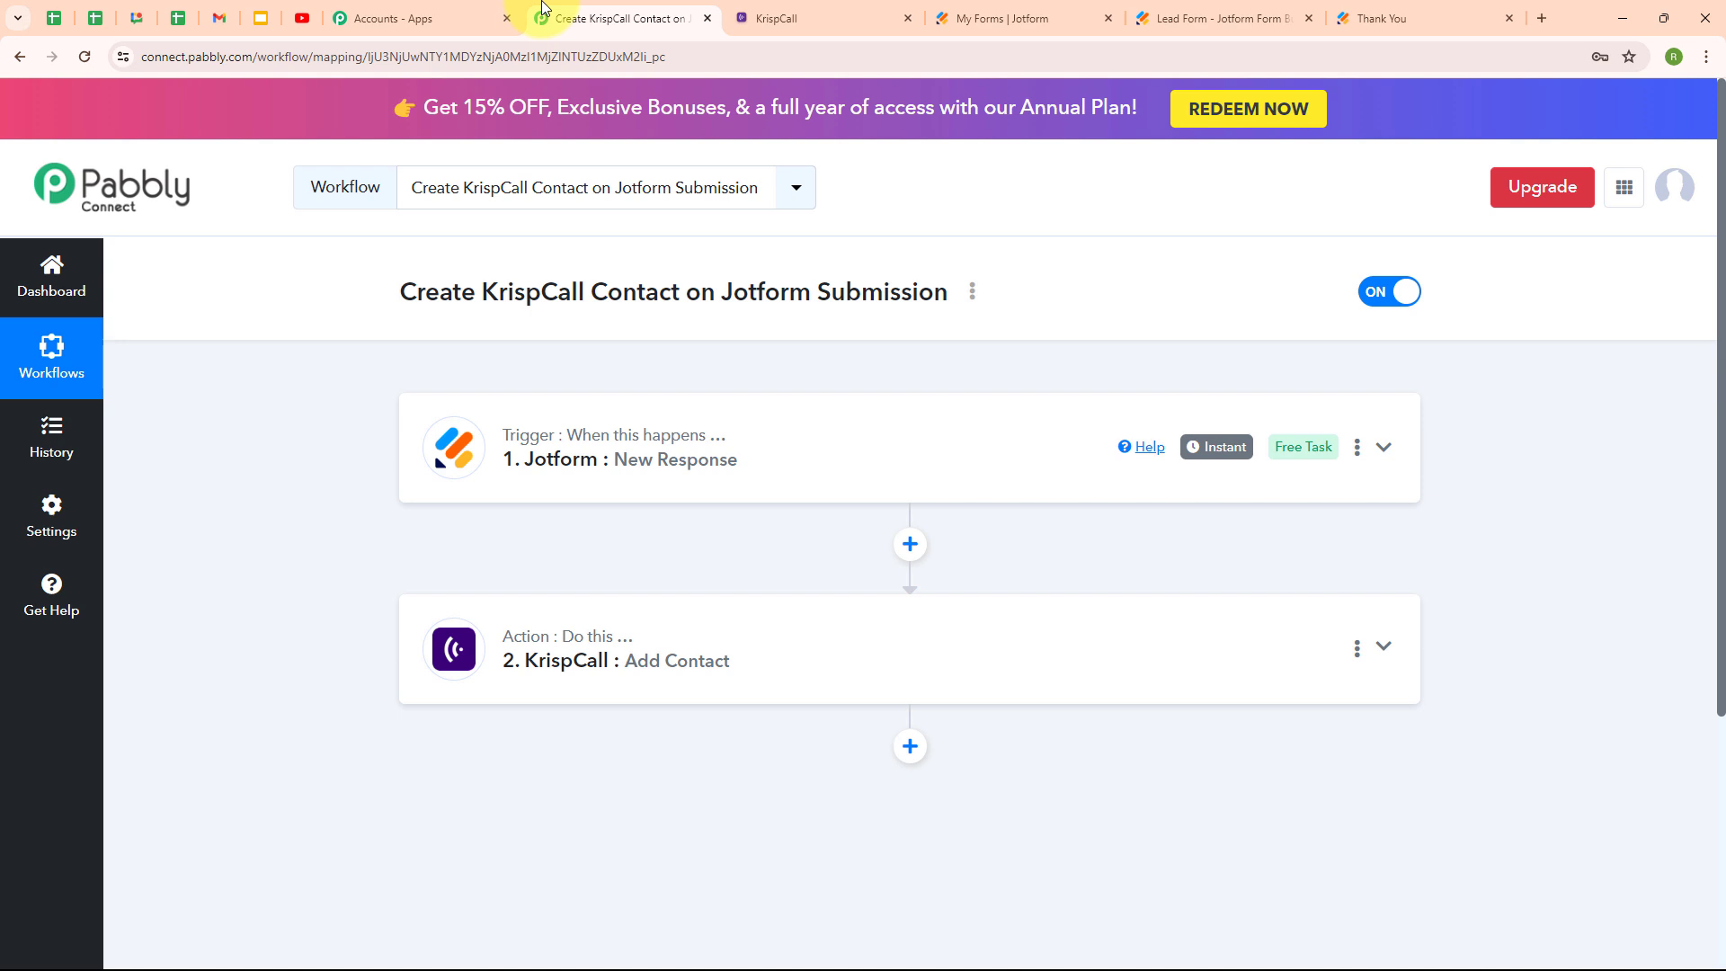